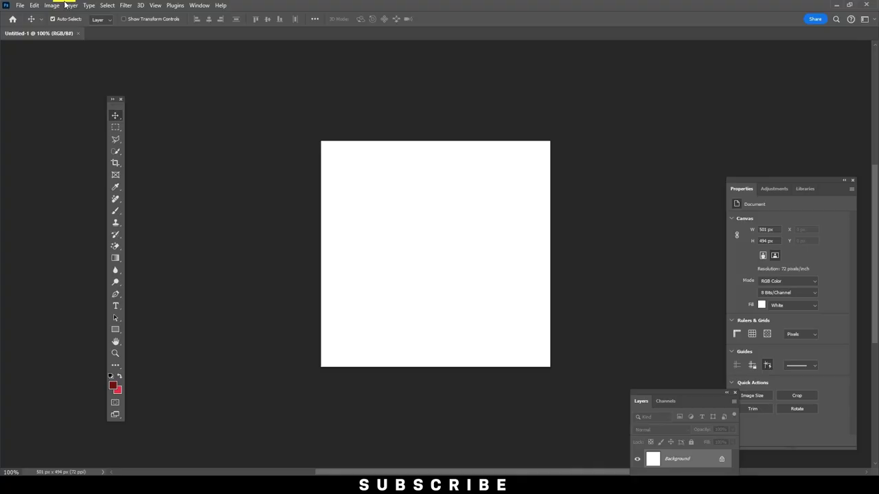
Create a 1200 × 1500 px white document, fit it to screen, and check its image size.
click(20, 4)
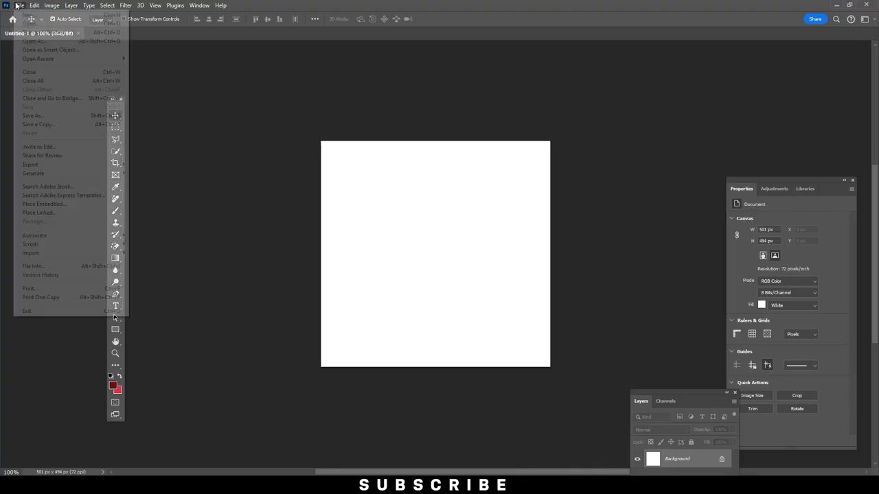
click(24, 19)
click(474, 239)
text(1500)
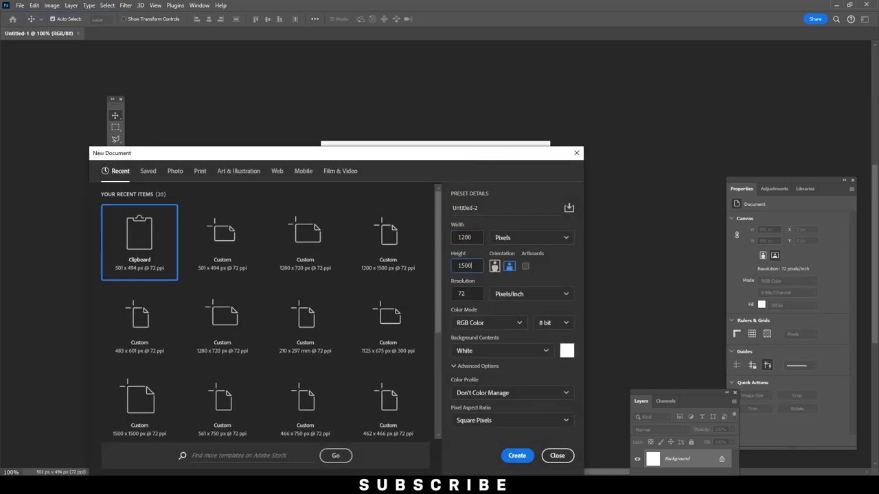
key(Return)
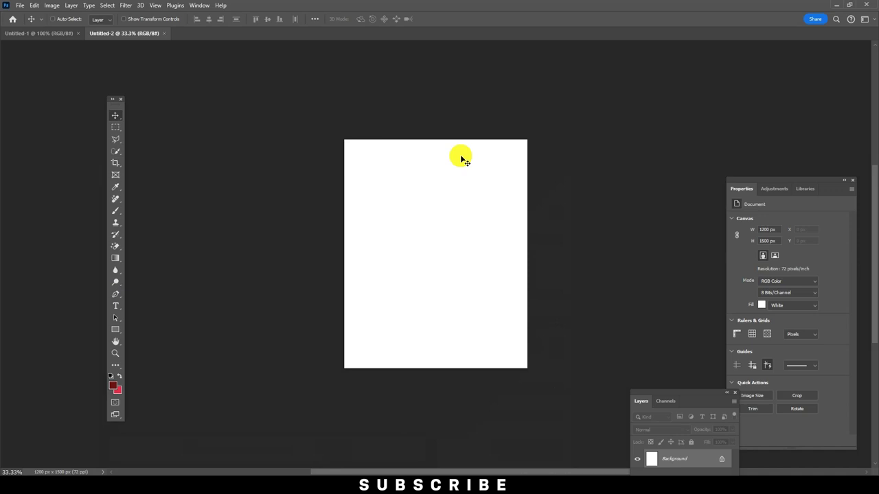
key(ctrl+0)
key(ctrl+alt+i)
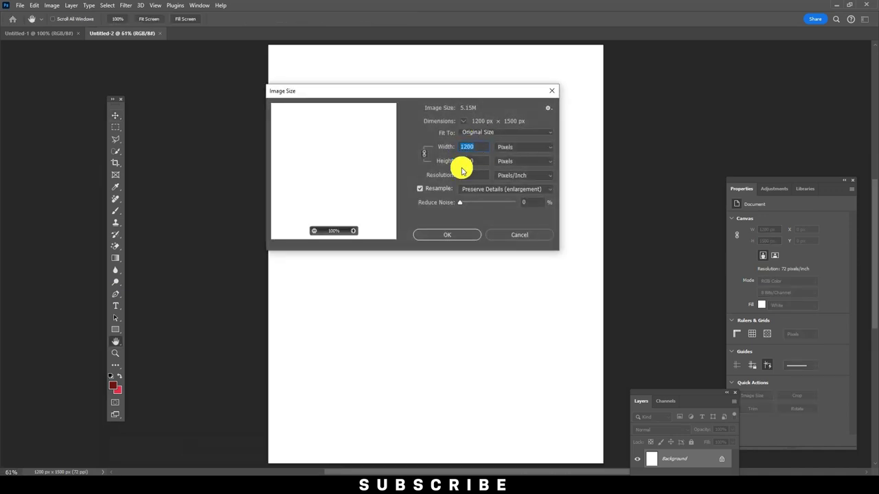
key(Escape)
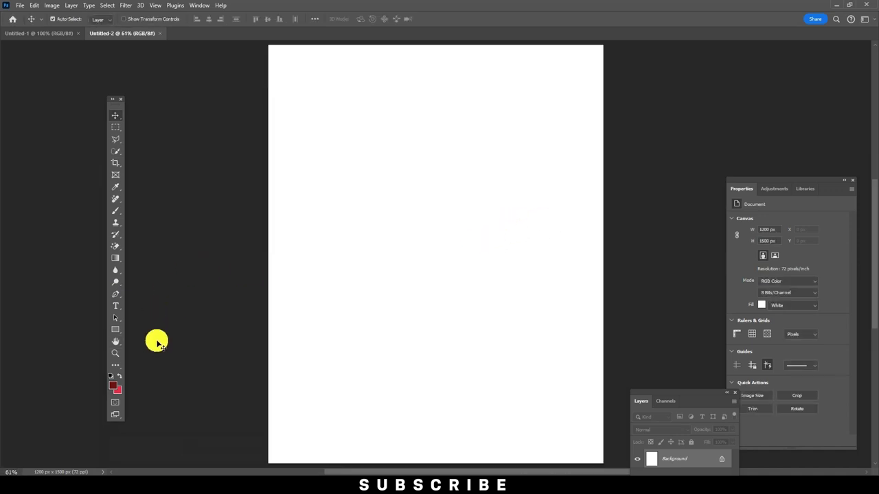
Pick the red Basics gradient preset and add a new empty layer above Background.
click(115, 258)
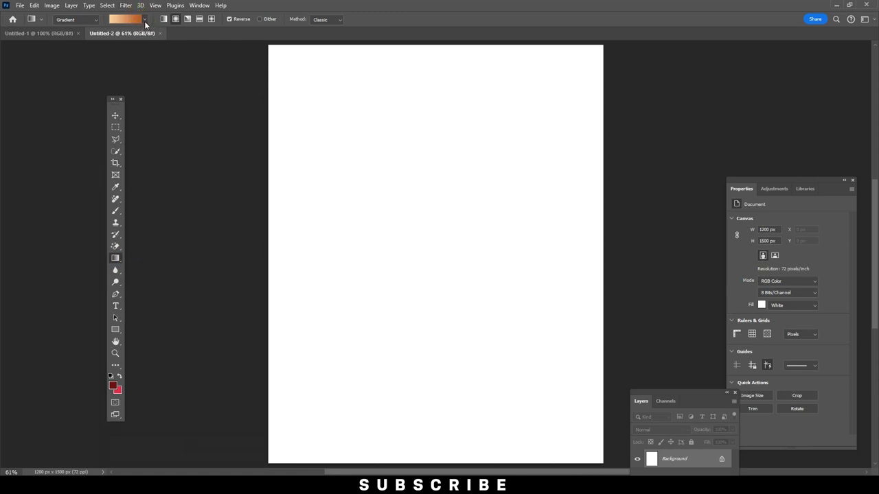
click(144, 22)
click(16, 36)
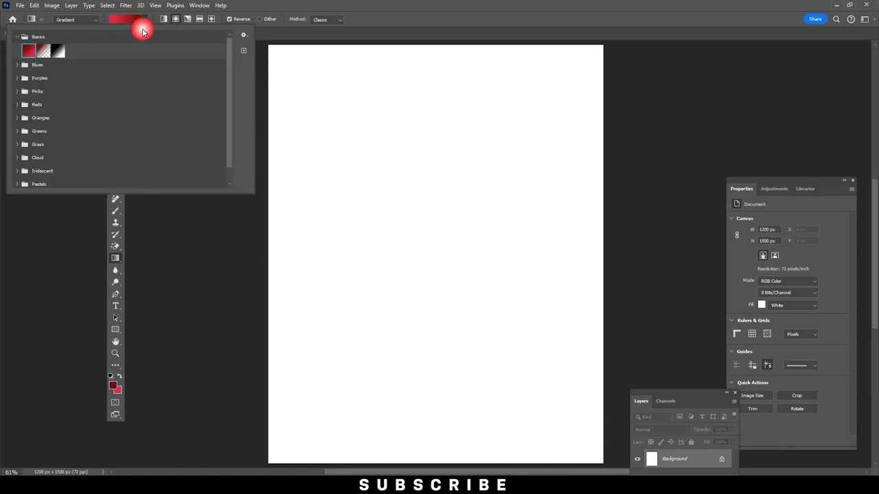
click(451, 8)
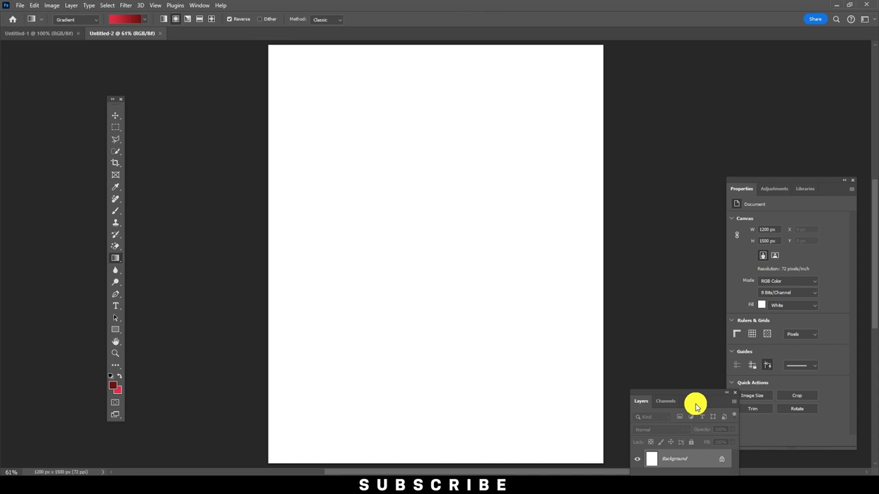
drag(695, 407, 670, 121)
click(687, 366)
Draw a radial red gradient from the canvas centre and spread it toward the edges.
drag(429, 231, 322, 410)
click(430, 238)
drag(430, 229, 431, 248)
drag(326, 429, 317, 439)
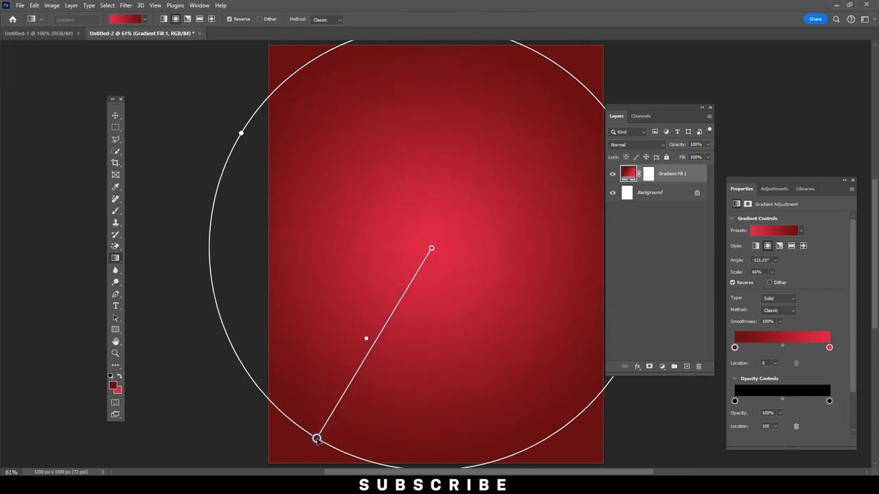
click(115, 115)
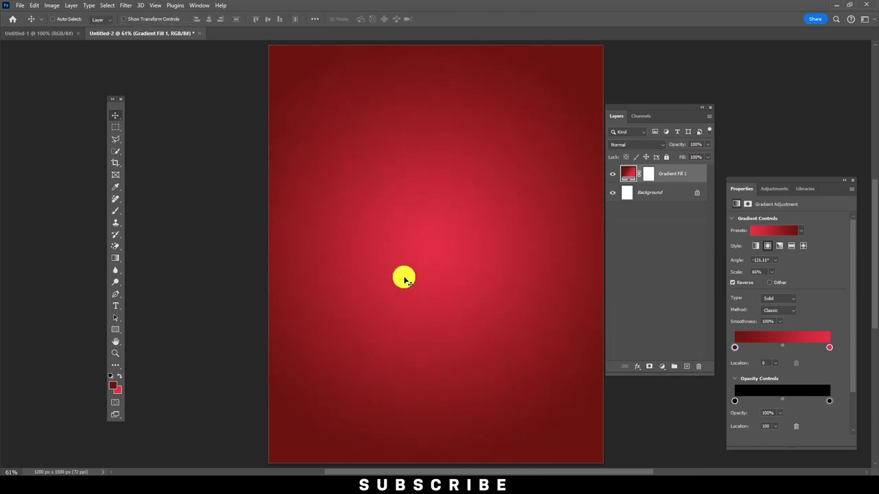
Drag the bag from 2.png onto the poster and convert it to a smart object.
click(343, 33)
click(412, 33)
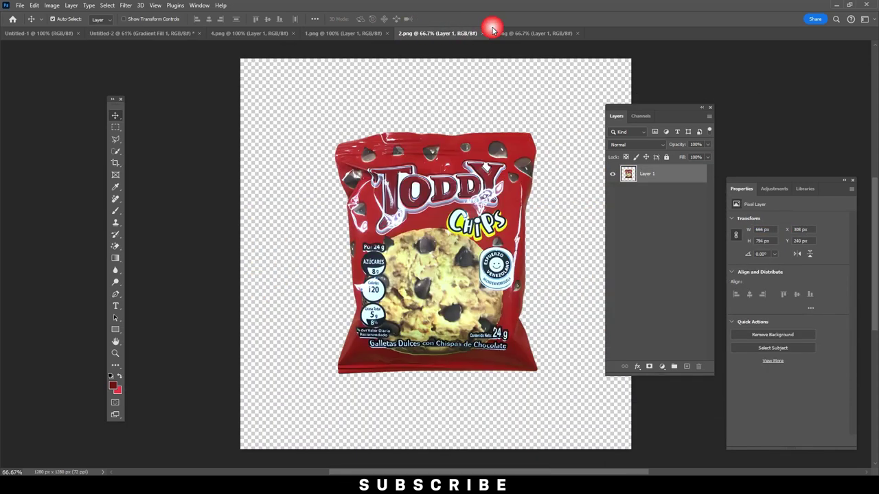
mouse_move(388, 200)
mouse_down()
mouse_move(132, 36)
mouse_move(446, 254)
mouse_up()
right_click(671, 172)
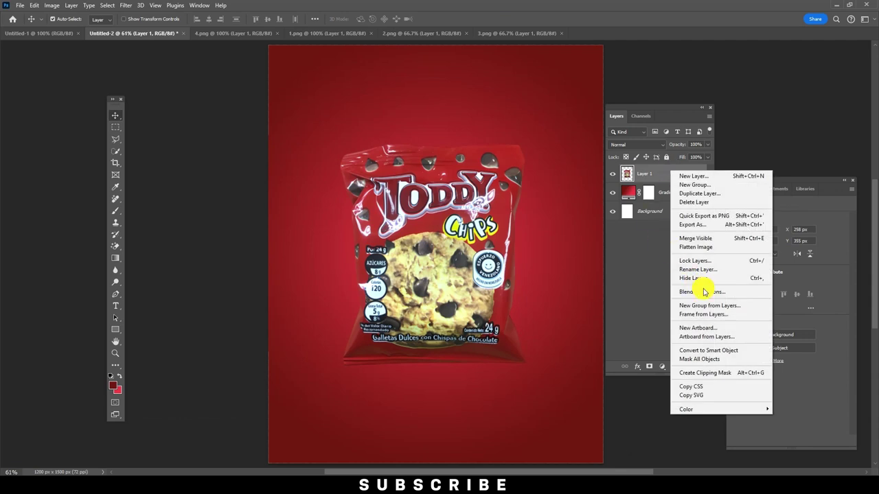
click(708, 350)
Rotate the bag about 29°, narrow it slightly, and move it up a little.
key(ctrl+t)
drag(559, 166, 486, 145)
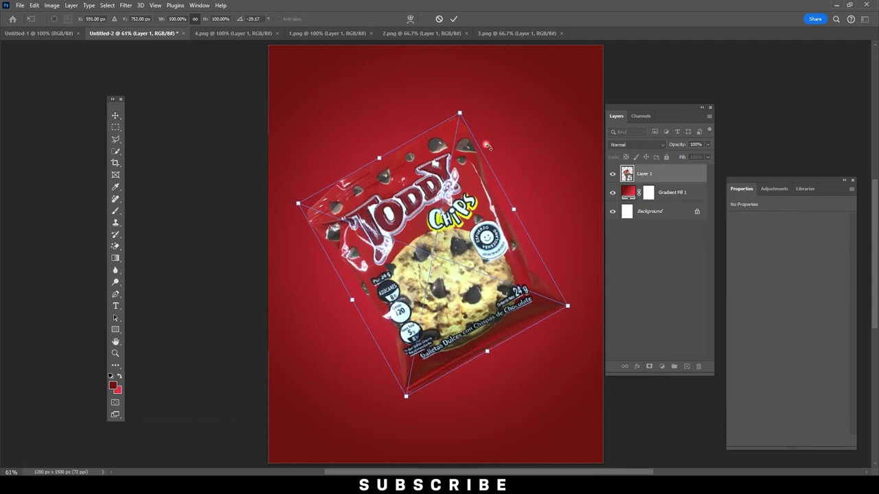
drag(515, 207, 499, 215)
mouse_move(456, 282)
mouse_down()
mouse_move(453, 260)
mouse_move(493, 282)
mouse_up()
key(Return)
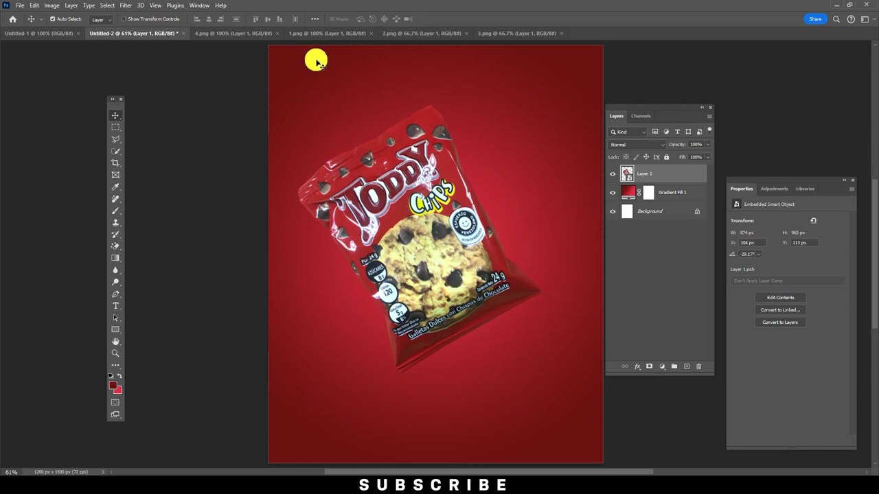
Drag the second Toddy bag from 3.png onto the poster.
click(321, 36)
click(237, 34)
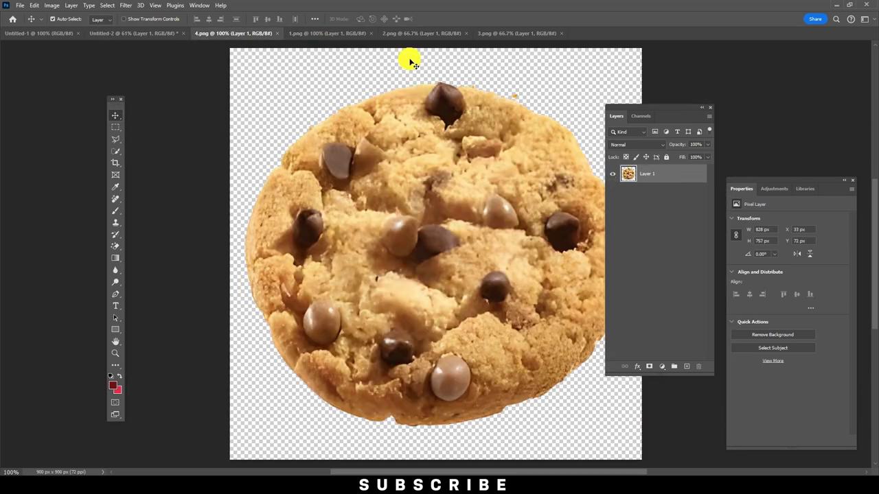
click(436, 35)
click(516, 33)
mouse_move(455, 243)
mouse_down()
mouse_move(108, 42)
mouse_move(527, 351)
mouse_up()
Scale the second bag to about 123% and position it over the first bag.
click(32, 6)
click(65, 214)
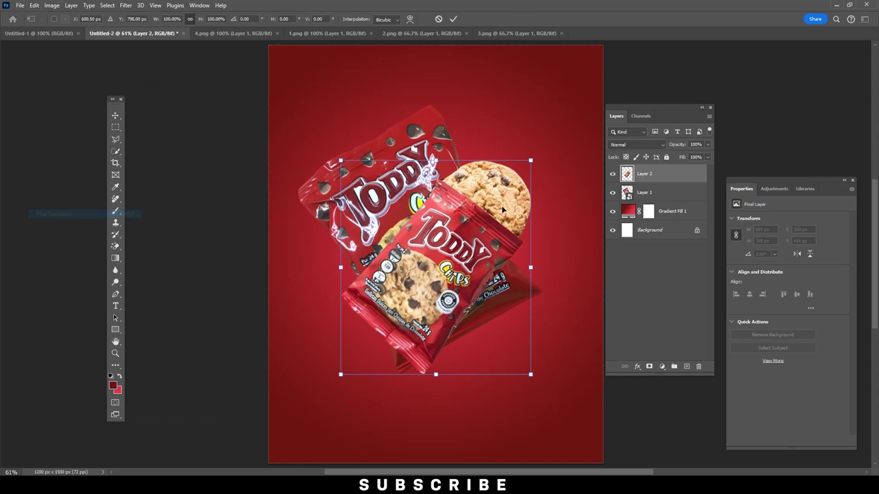
drag(530, 161, 570, 110)
mouse_move(514, 199)
mouse_down()
mouse_move(495, 243)
mouse_move(503, 250)
mouse_up()
key(Return)
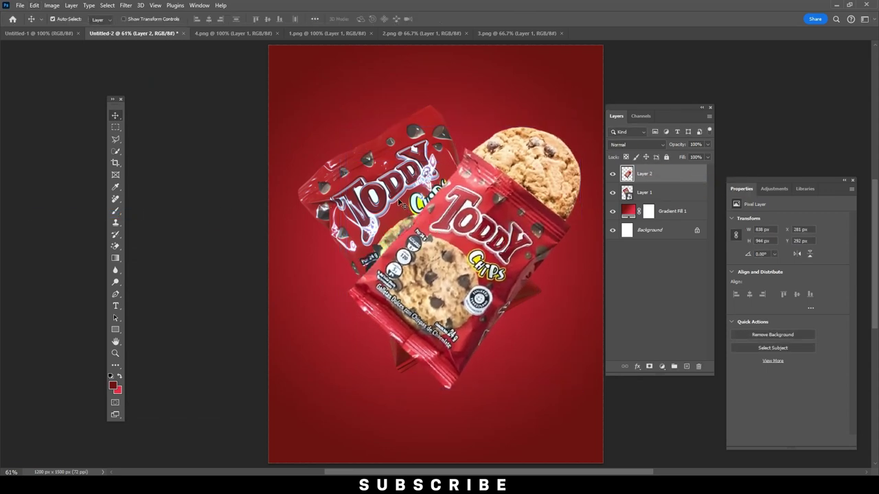
Free Transform the first bag (Layer 1) and commit it, then select the front bag.
click(401, 204)
click(34, 5)
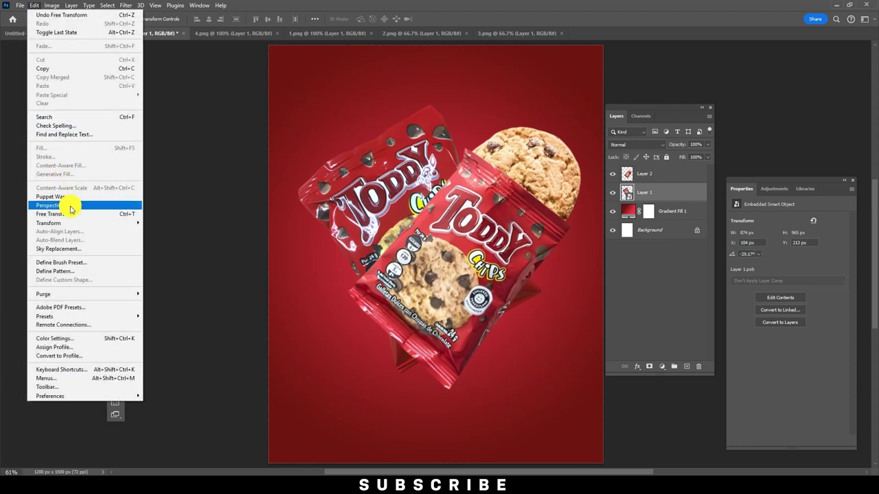
click(66, 213)
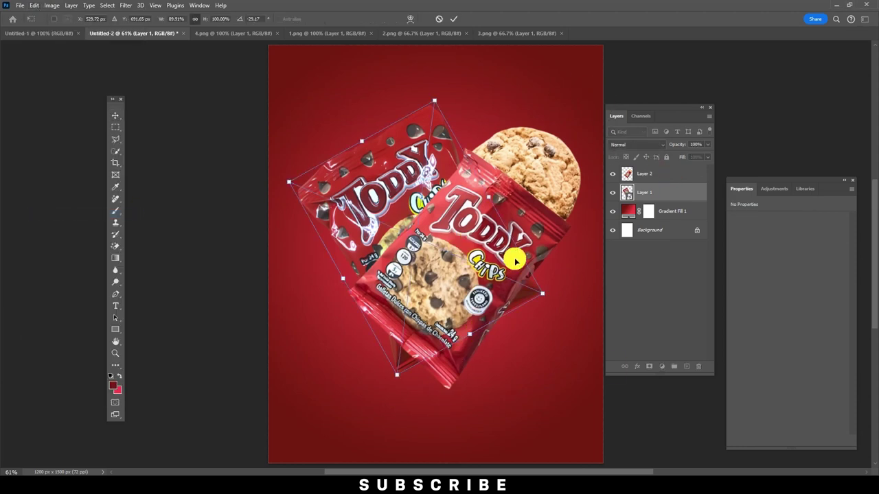
double_click(484, 276)
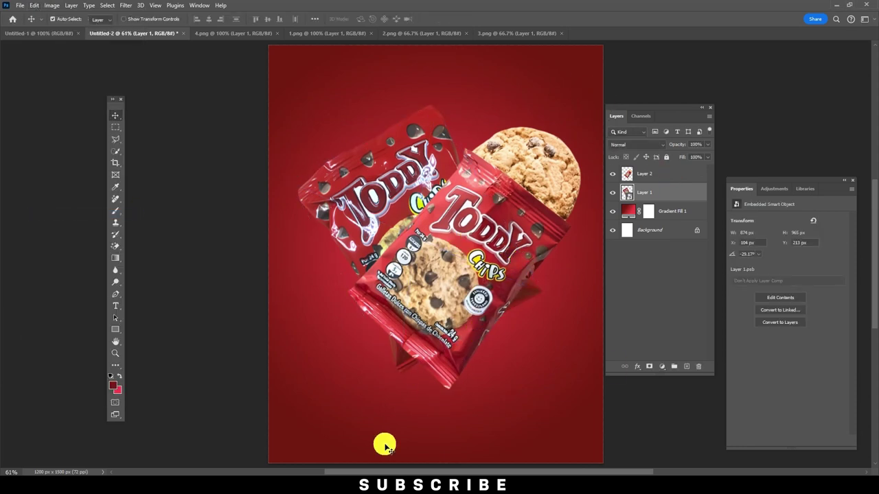
click(479, 283)
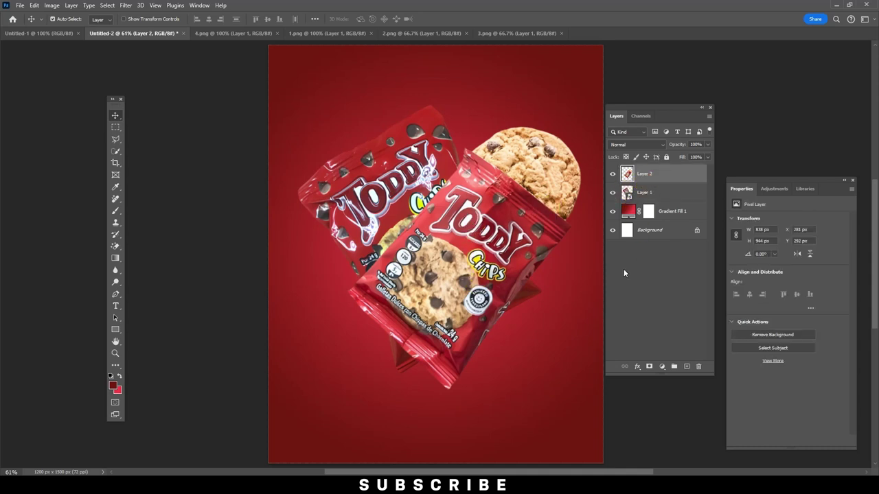
Apply Color Balance to the front bag, shifting midtones and highlights away from blue.
click(52, 5)
mouse_move(66, 29)
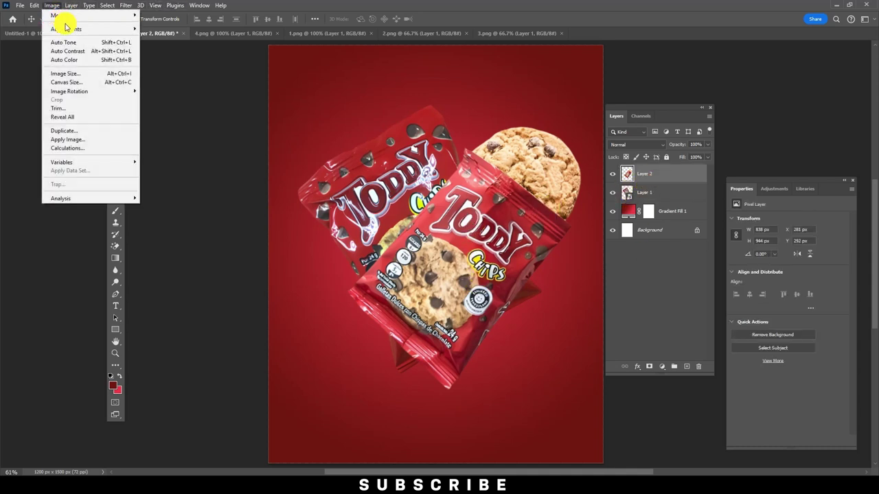
click(175, 86)
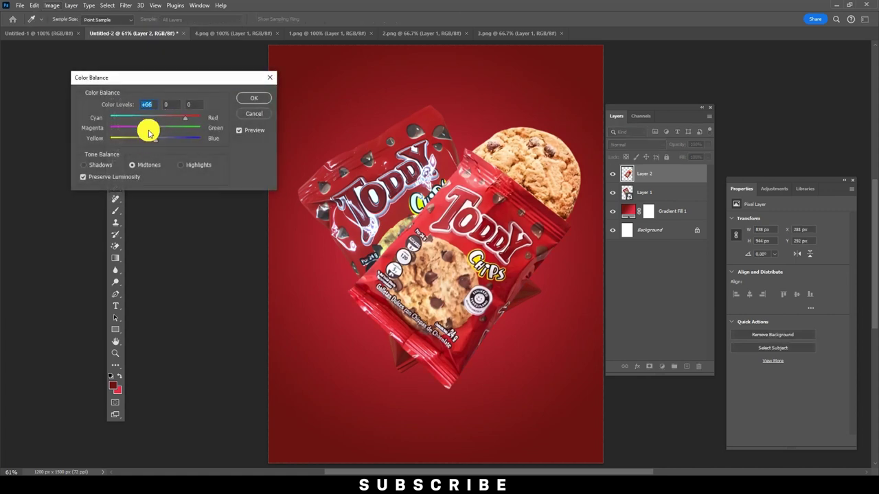
mouse_move(155, 129)
mouse_down()
mouse_move(171, 140)
mouse_move(145, 144)
mouse_up()
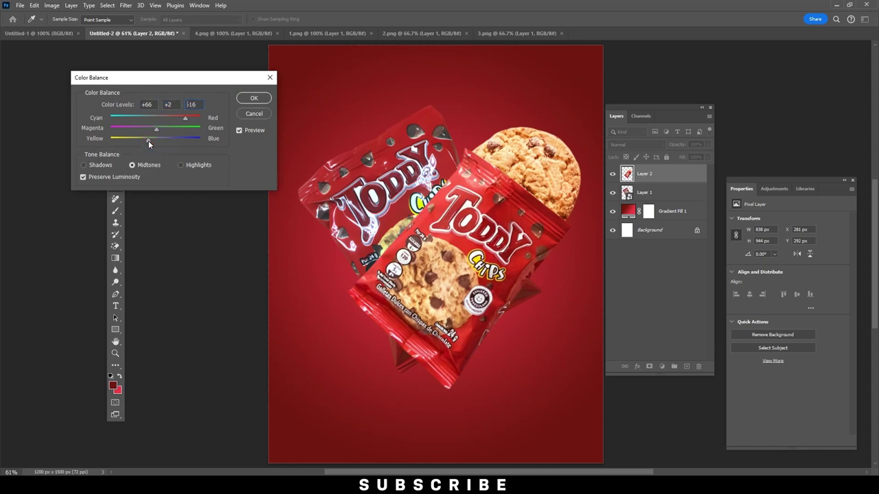
drag(167, 140, 162, 139)
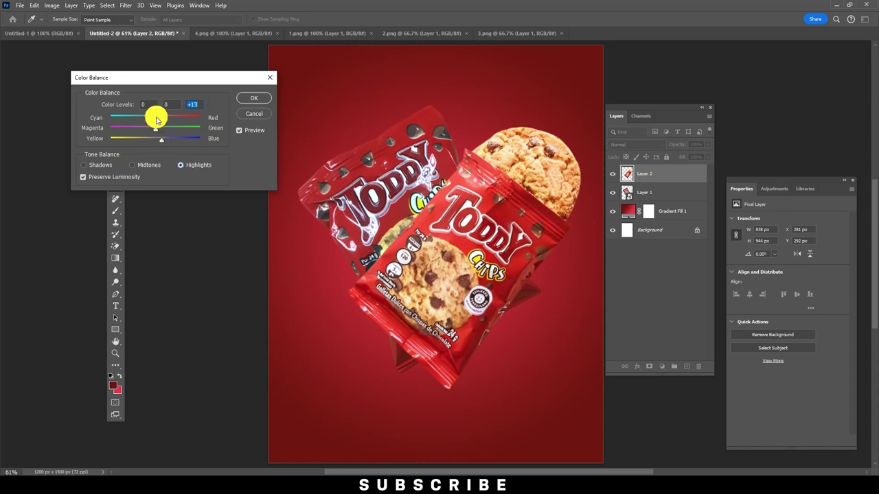
mouse_move(155, 131)
mouse_down()
mouse_move(172, 116)
mouse_move(139, 131)
mouse_up()
click(83, 164)
click(253, 98)
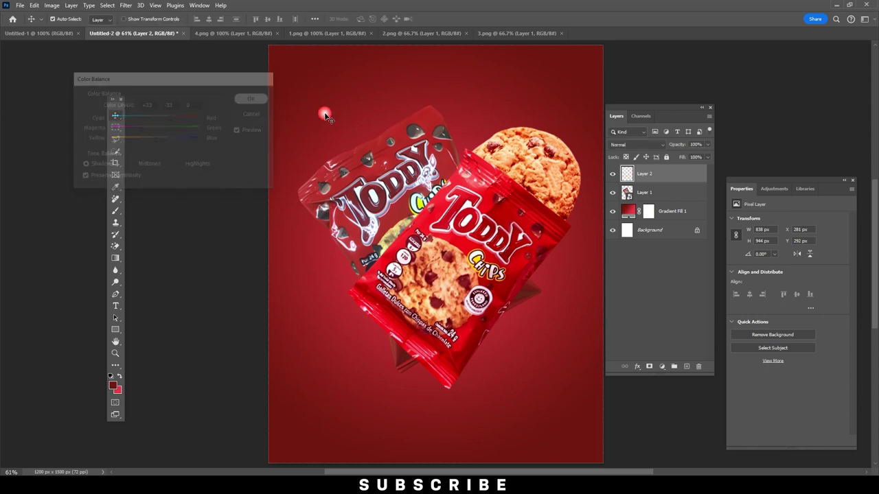
Add a Color Balance adjustment layer clipped to the back bag's Layer 1.
click(652, 193)
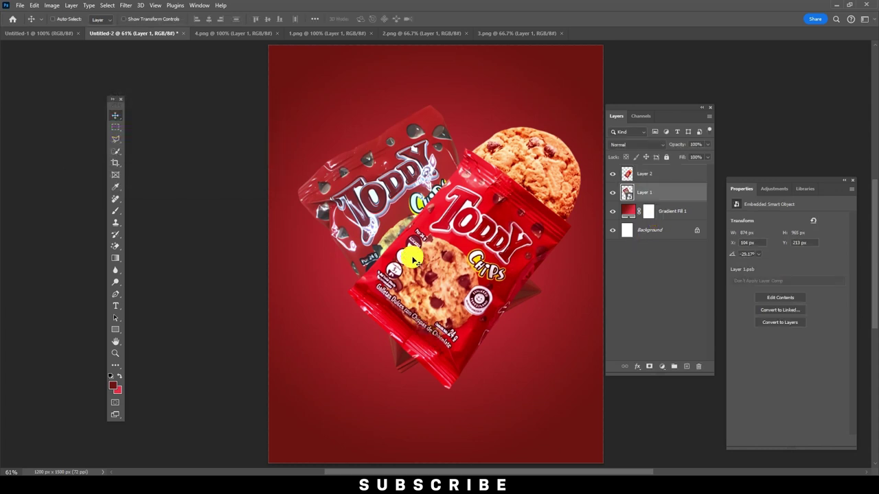
click(647, 256)
click(651, 194)
click(662, 366)
click(701, 285)
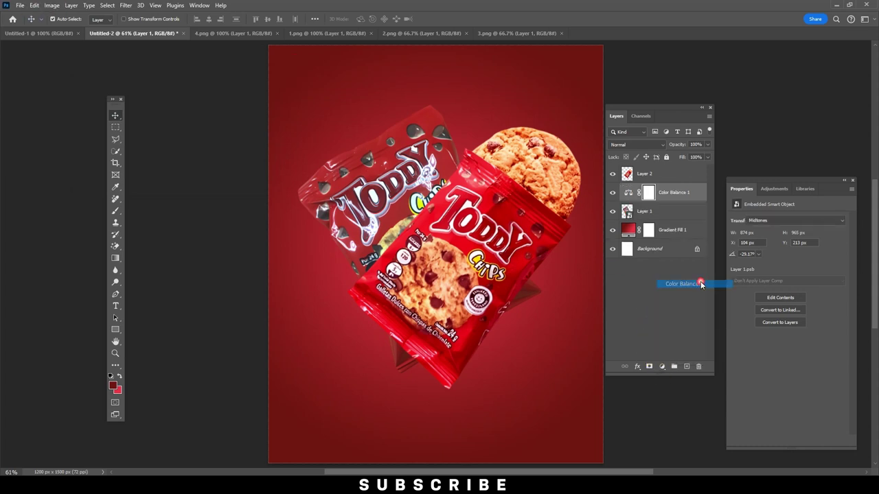
drag(815, 186, 214, 82)
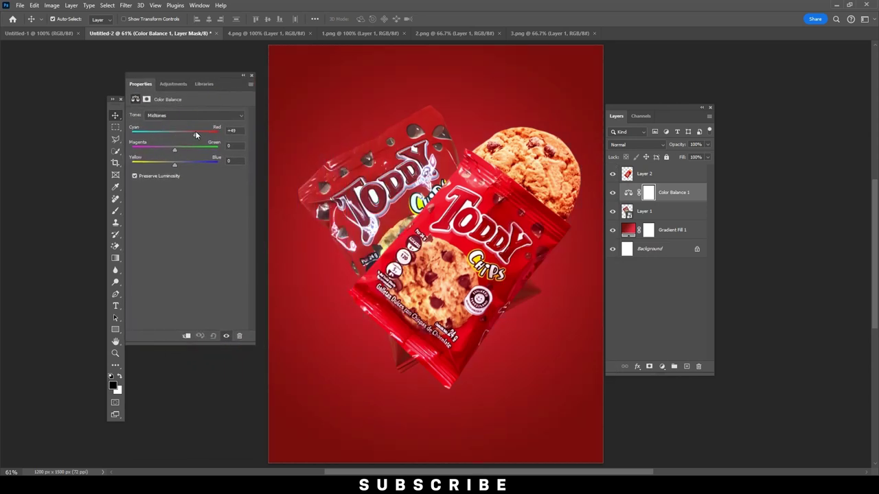
click(186, 336)
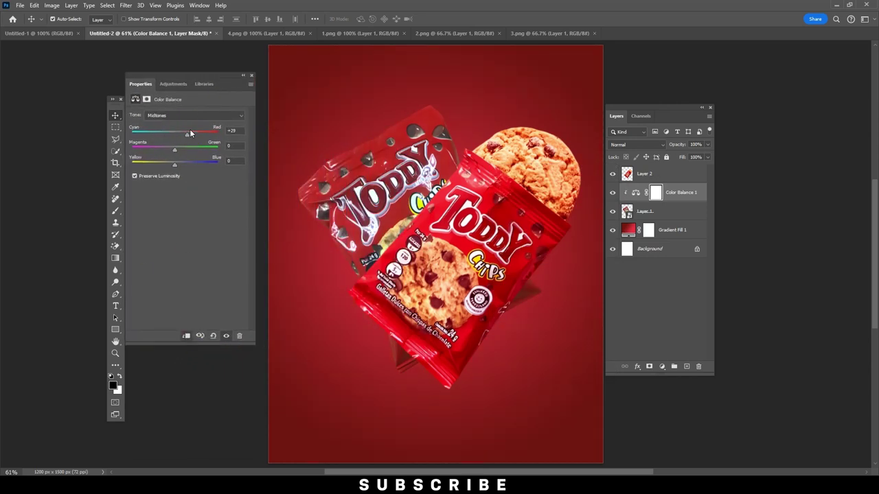
Push the back bag's midtones and shadows toward red.
mouse_move(159, 133)
mouse_down()
mouse_move(188, 133)
mouse_move(164, 149)
mouse_move(186, 164)
mouse_up()
click(177, 116)
click(181, 138)
mouse_move(175, 132)
mouse_down()
mouse_move(198, 133)
mouse_move(163, 131)
mouse_move(168, 148)
mouse_move(189, 133)
mouse_up()
mouse_move(175, 165)
mouse_down()
mouse_move(192, 159)
mouse_move(162, 159)
mouse_up()
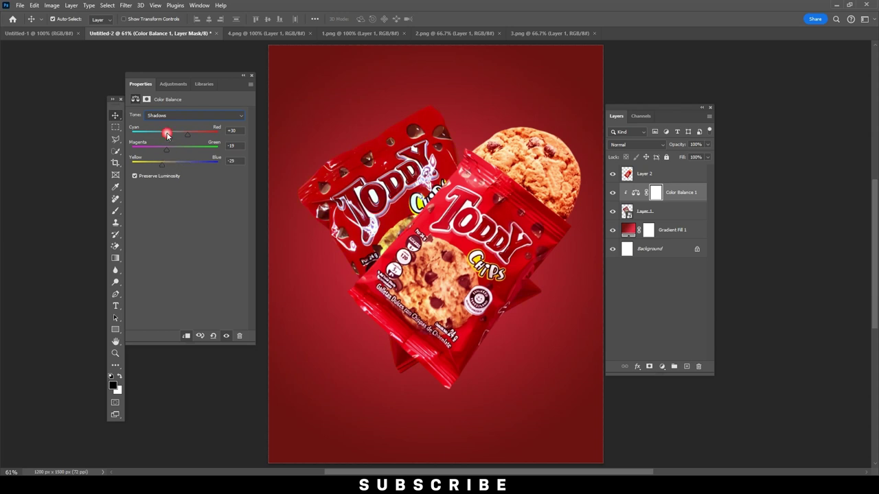
Set the highlights to +30 red, +11 green and +17 blue, then close the settings.
click(180, 117)
click(171, 136)
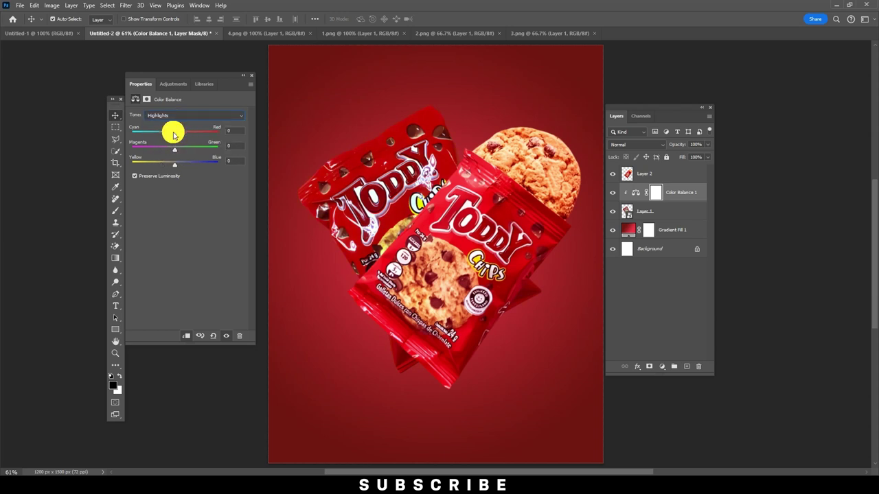
drag(174, 150, 159, 151)
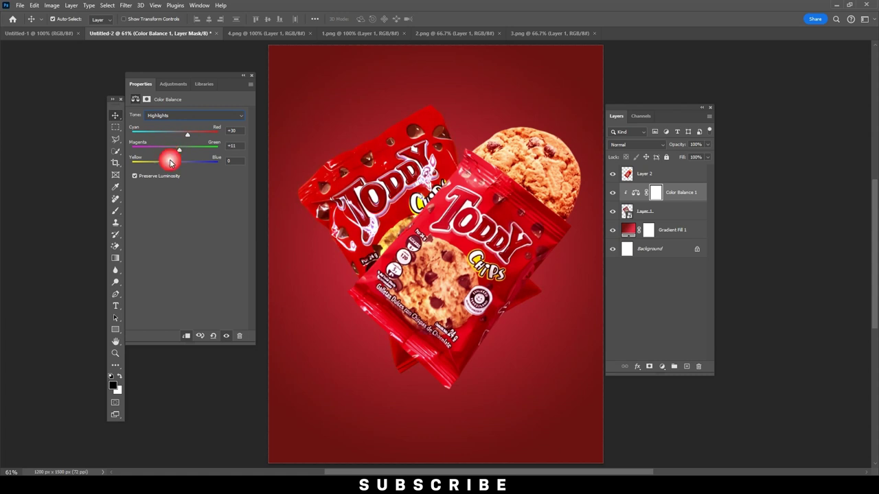
drag(168, 166, 187, 166)
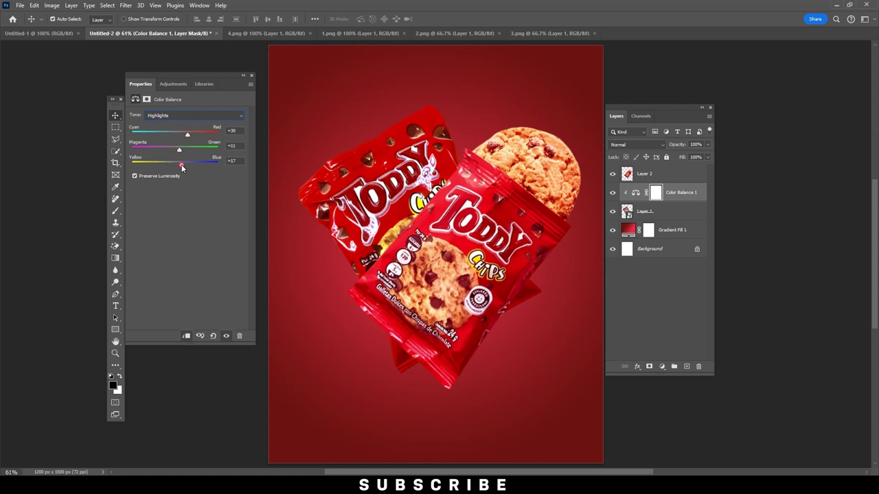
click(250, 77)
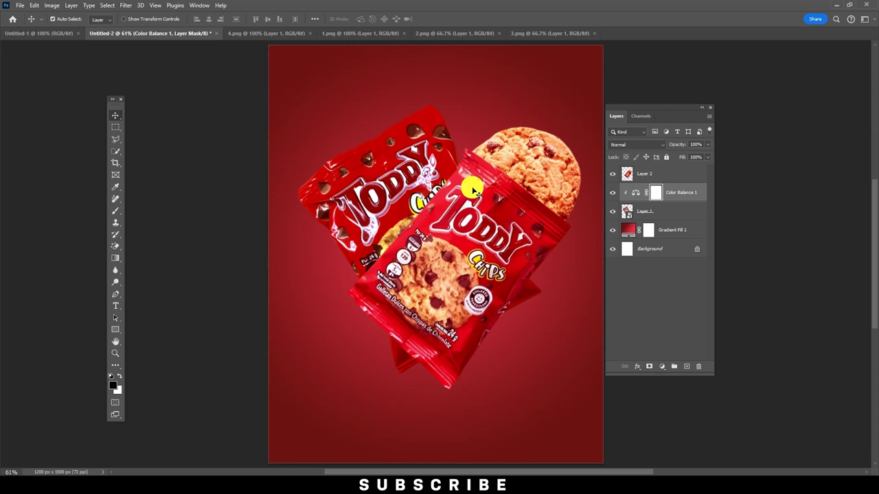
click(687, 366)
Move Layer 3 above Color Balance 1 and set a black brush at about 46% opacity.
mouse_move(667, 195)
mouse_down()
mouse_move(675, 215)
mouse_move(677, 193)
mouse_up()
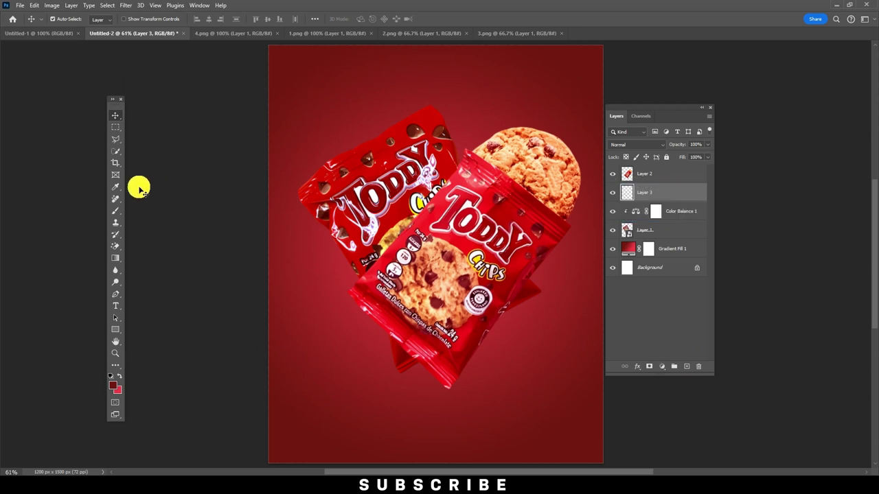
click(115, 211)
click(112, 386)
drag(368, 337, 286, 432)
click(517, 295)
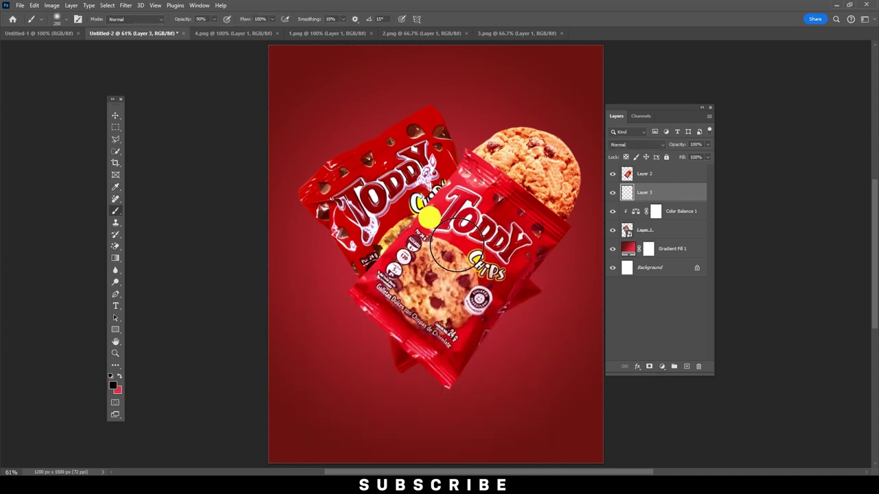
drag(214, 18, 211, 33)
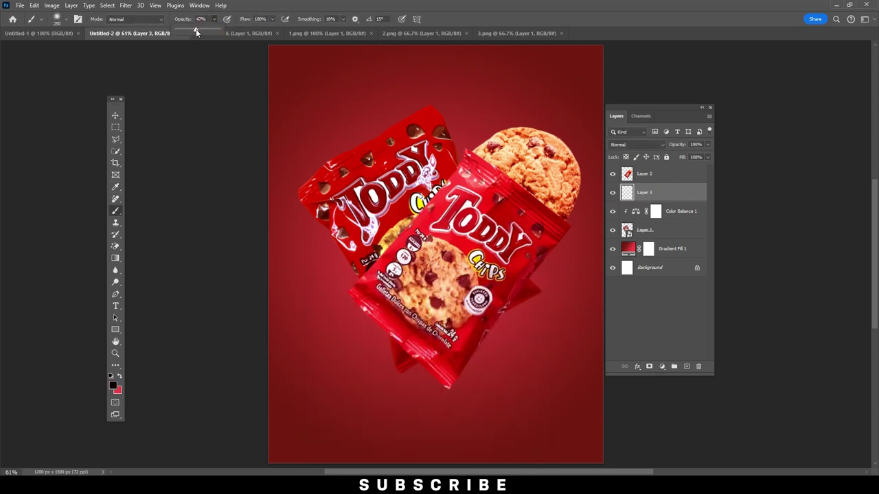
Paint a soft shadow where the front pack overlaps the back pack, then nudge it.
drag(376, 176, 464, 234)
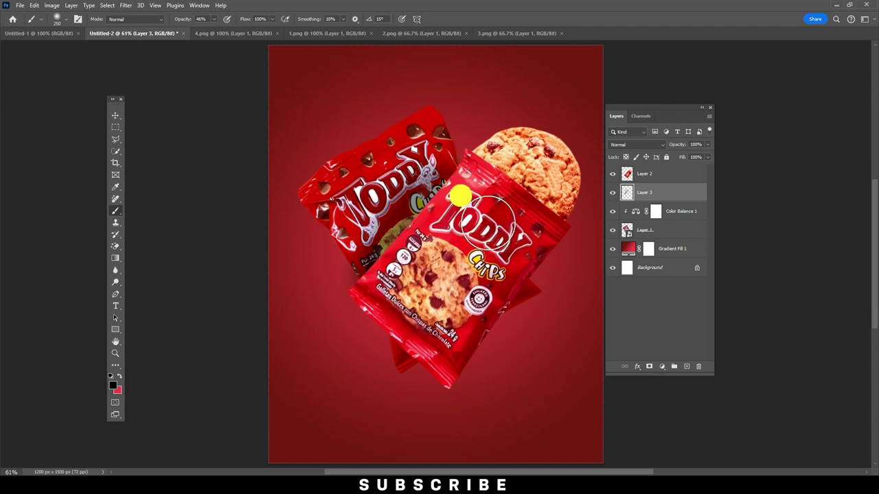
click(114, 115)
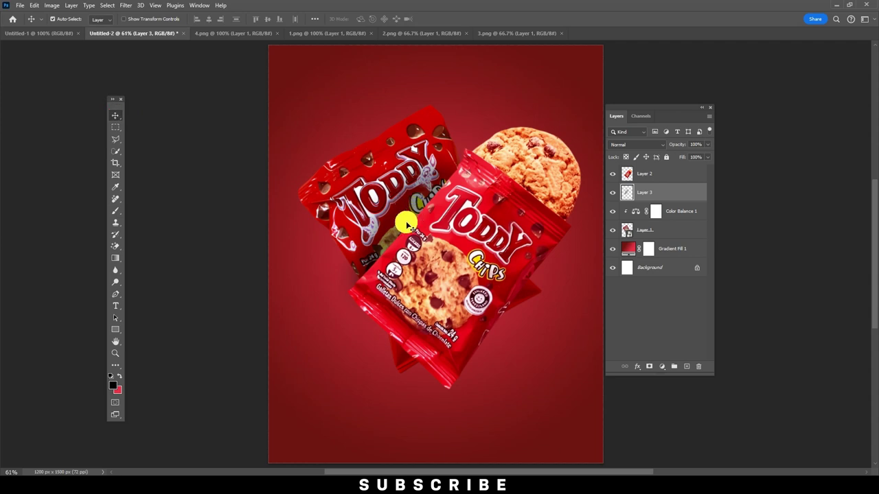
drag(407, 223, 415, 231)
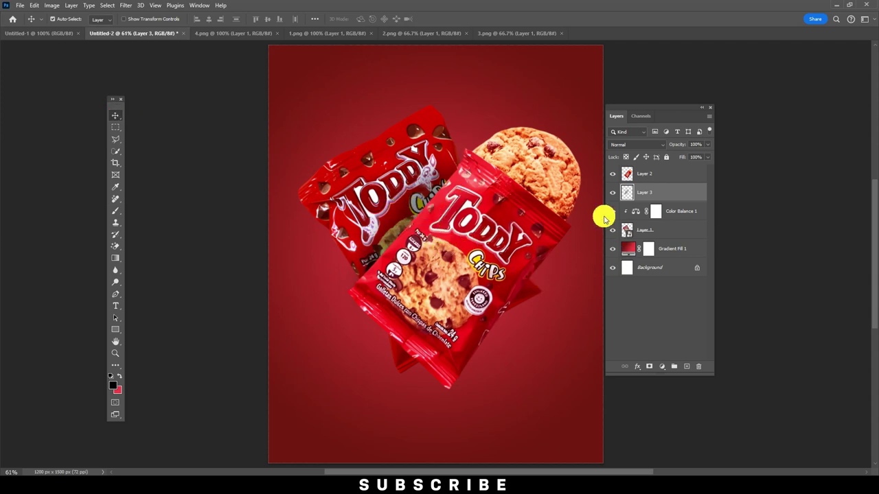
ctrl+click(512, 226)
Add a Levels adjustment clipped to the front pack and lower its white output.
click(661, 366)
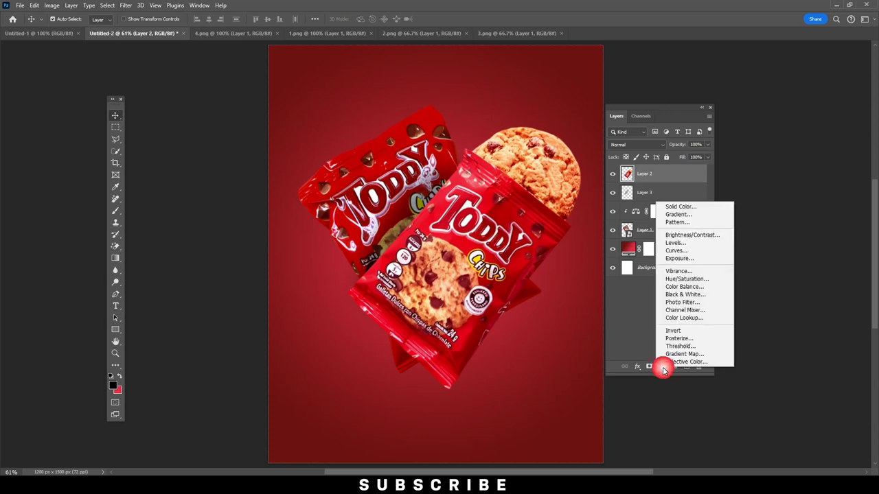
click(692, 243)
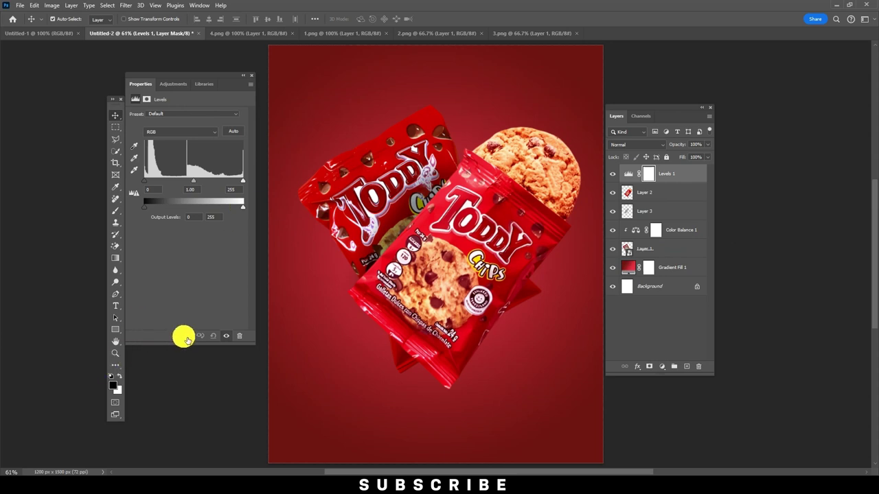
click(186, 336)
drag(242, 208, 215, 208)
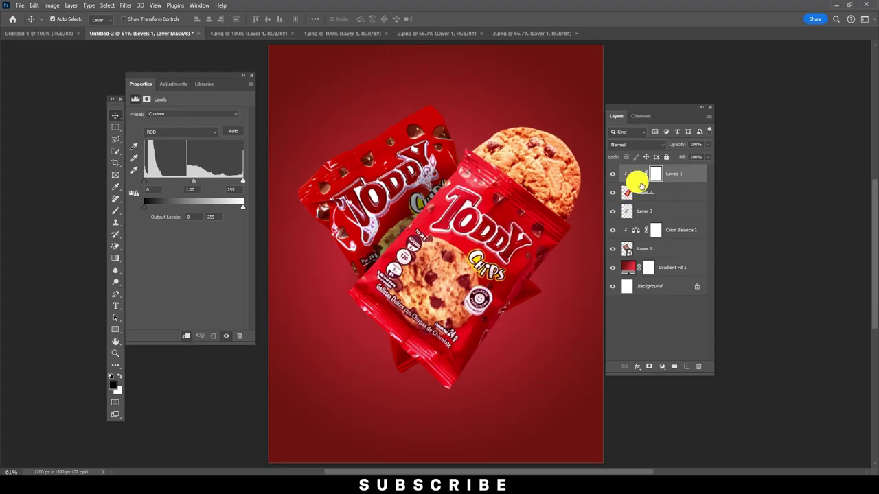
Fine-tune Levels to input black 43 and output white 183.
click(654, 175)
key(ctrl+i)
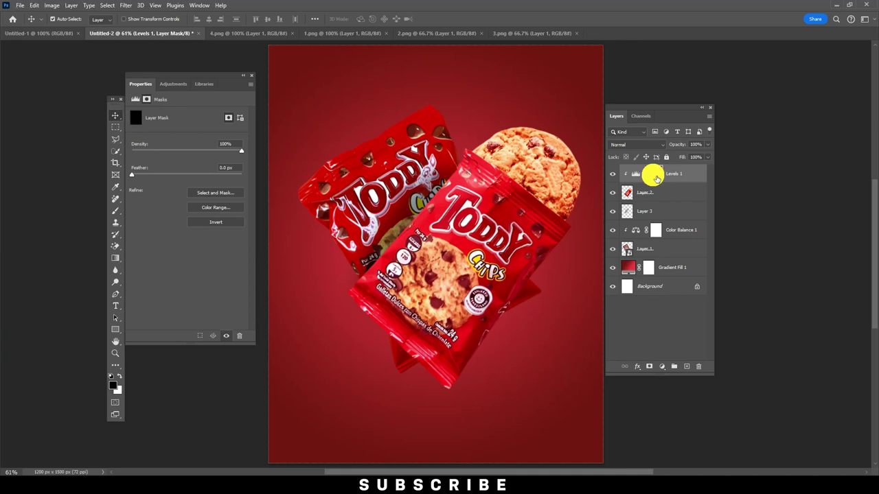
key(ctrl+i)
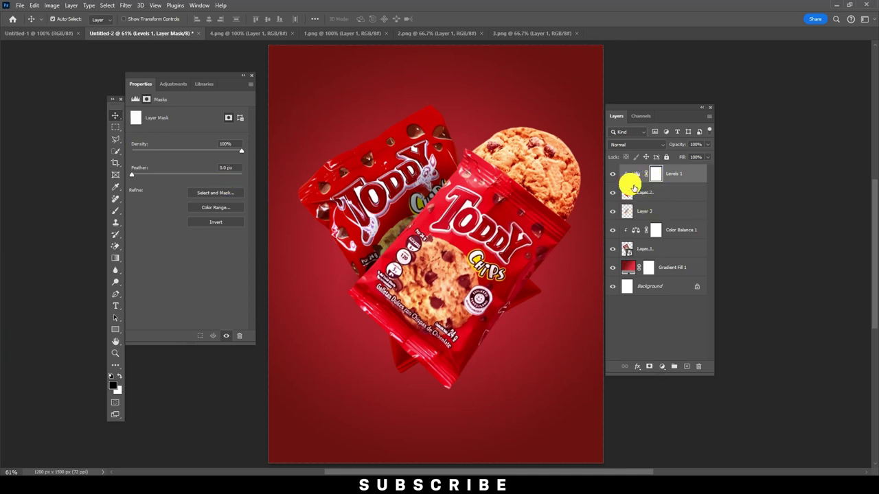
click(637, 173)
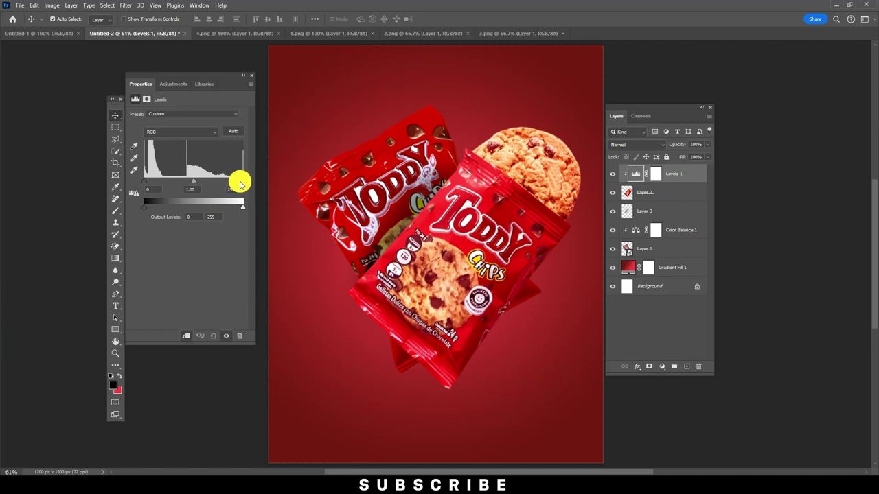
drag(242, 209, 208, 209)
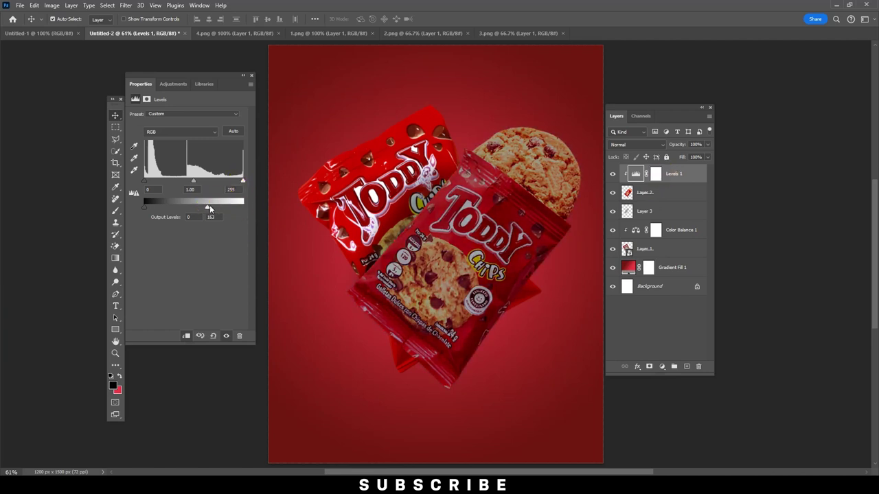
drag(210, 207, 215, 207)
mouse_move(144, 181)
mouse_down()
mouse_move(160, 181)
mouse_move(143, 180)
mouse_up()
Invert the Levels 1 mask to black and brush the darkening back onto the front pack.
click(656, 176)
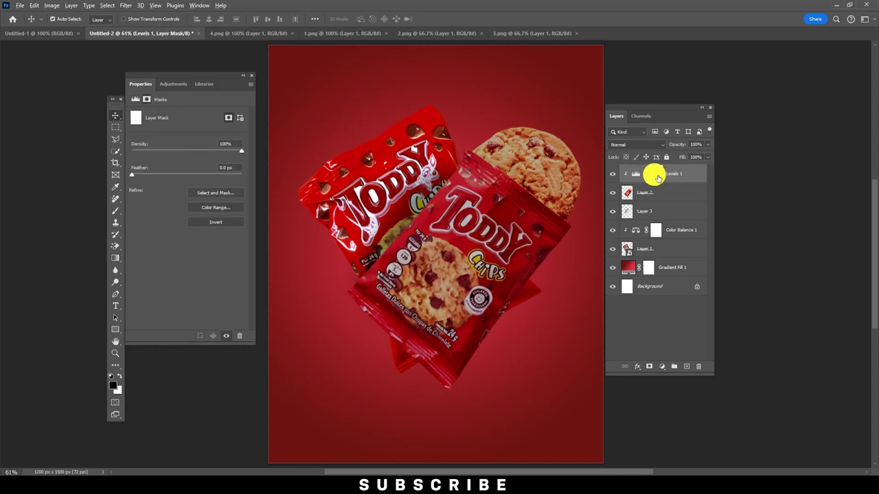
key(ctrl+i)
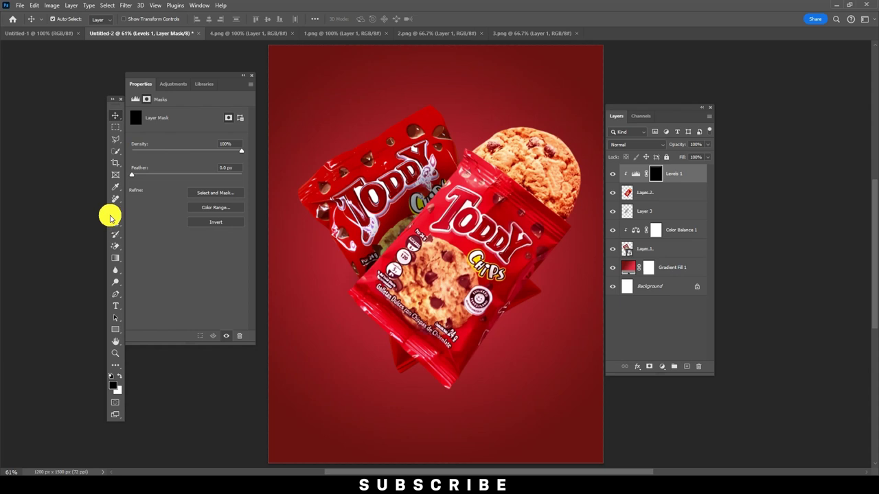
click(115, 210)
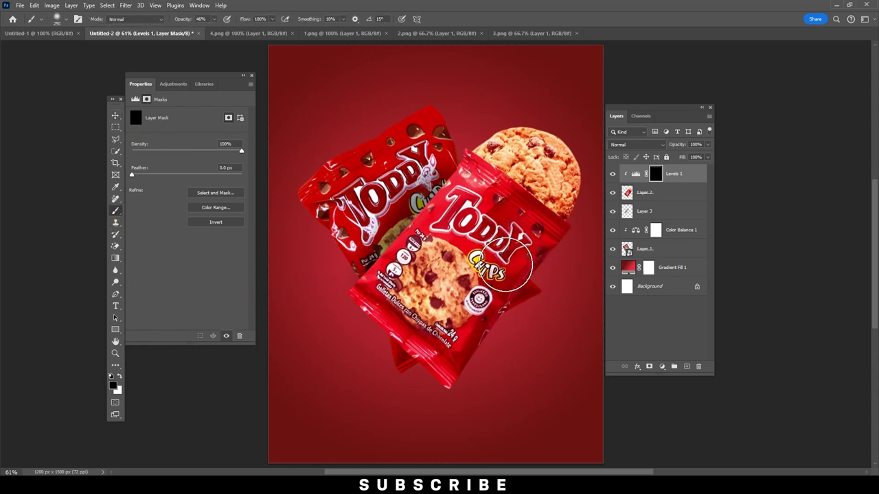
mouse_move(411, 230)
mouse_down()
mouse_move(453, 319)
mouse_move(447, 373)
mouse_up()
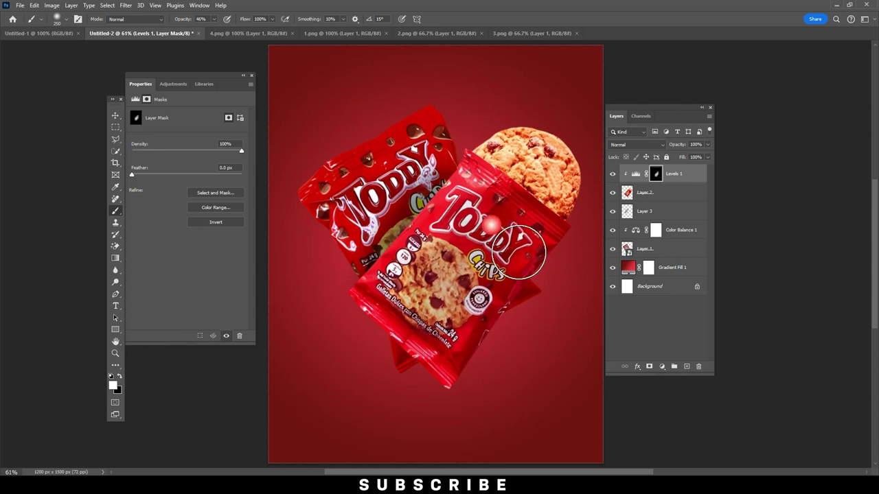
click(496, 204)
click(412, 249)
click(701, 258)
click(155, 222)
click(378, 308)
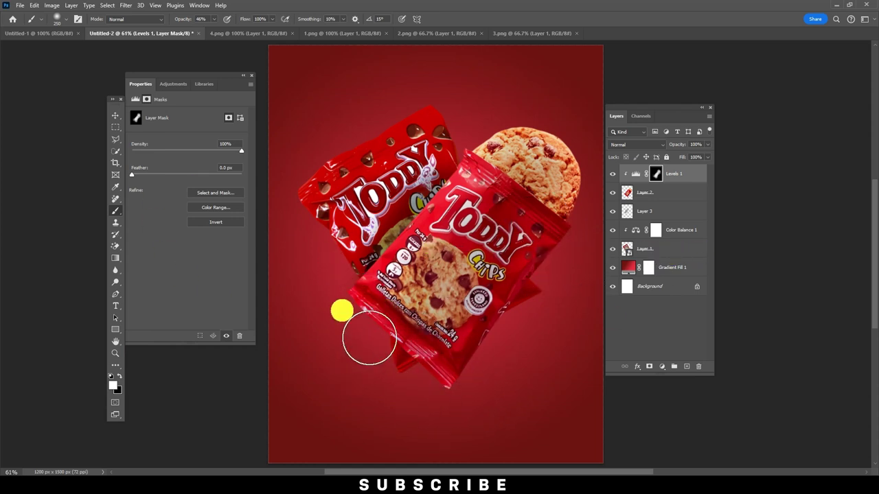
Select the back pack's Layer 1 and open the adjustment layer list.
click(676, 219)
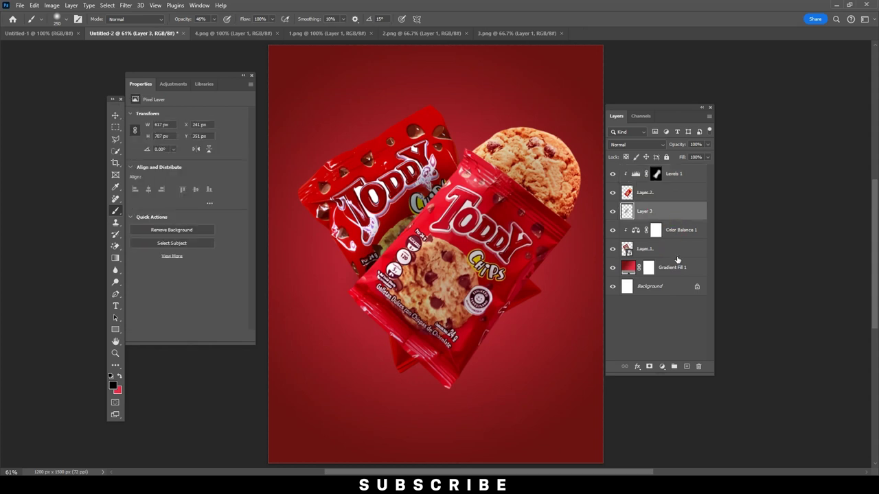
click(672, 250)
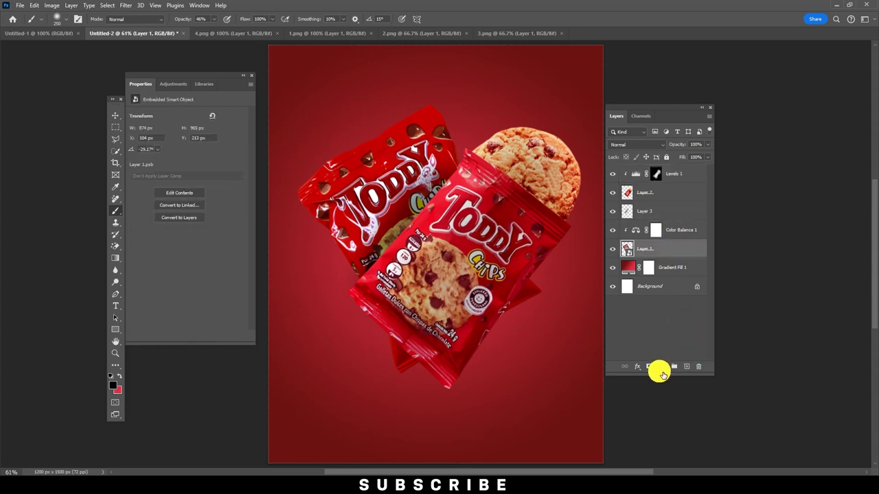
click(661, 366)
Add a Curves layer lightening the back pack, with its mask inverted to black.
click(678, 254)
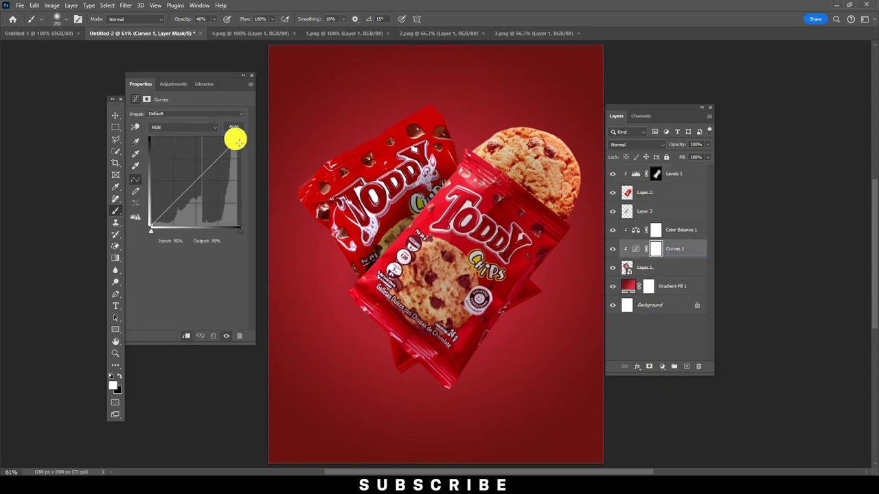
drag(243, 143, 261, 173)
click(659, 250)
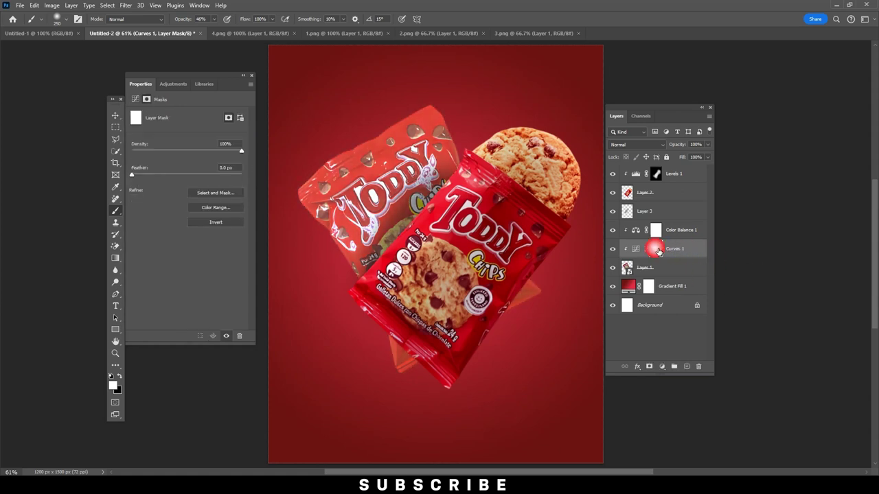
key(ctrl+i)
click(115, 211)
Brush white along the back pack's top and left edges and the front pack's right edge.
drag(378, 127, 429, 127)
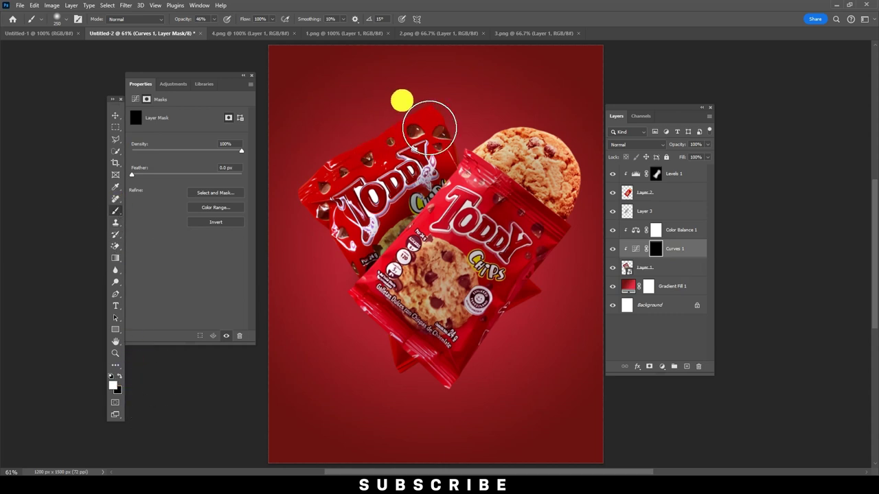
drag(328, 148, 323, 206)
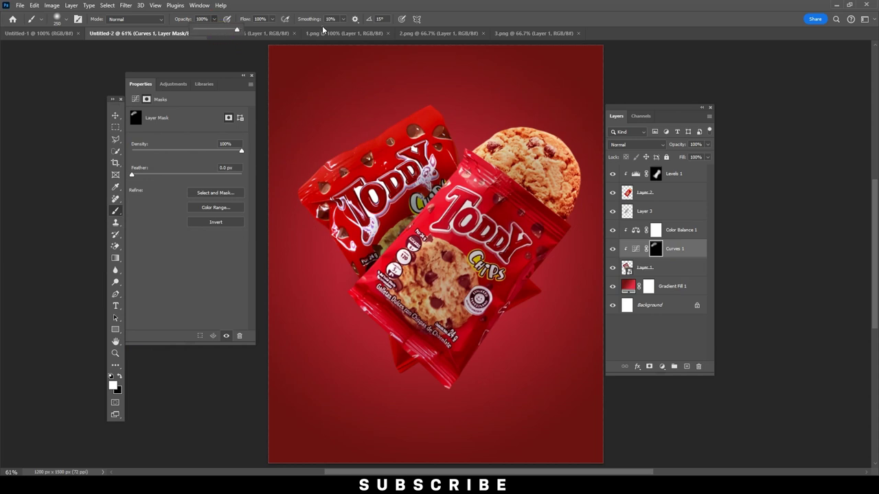
drag(418, 118, 407, 108)
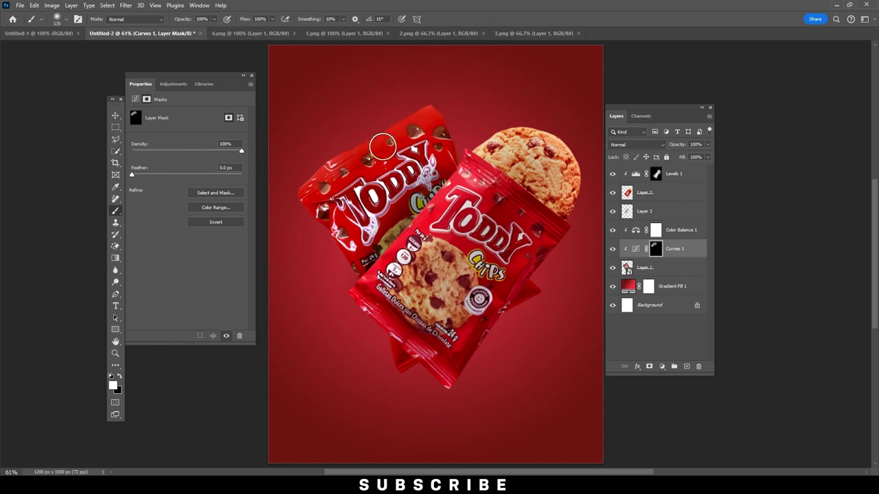
drag(382, 147, 311, 187)
drag(301, 223, 364, 282)
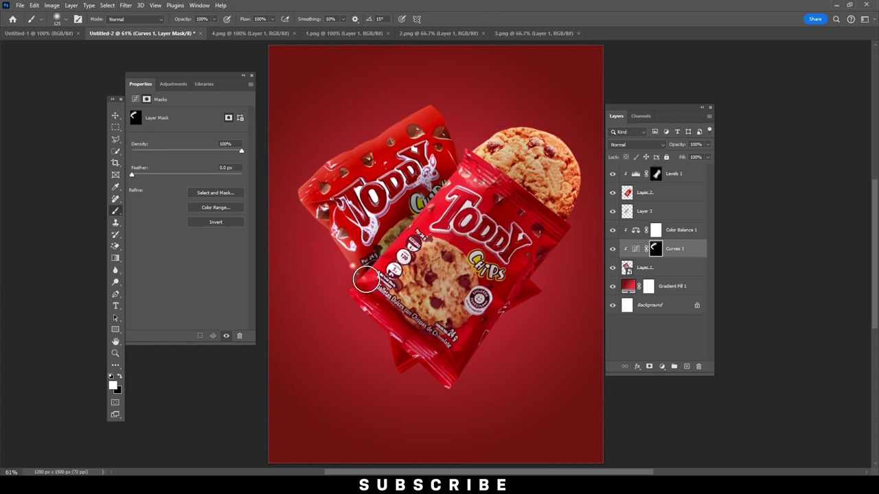
drag(458, 139, 457, 106)
drag(335, 191, 345, 305)
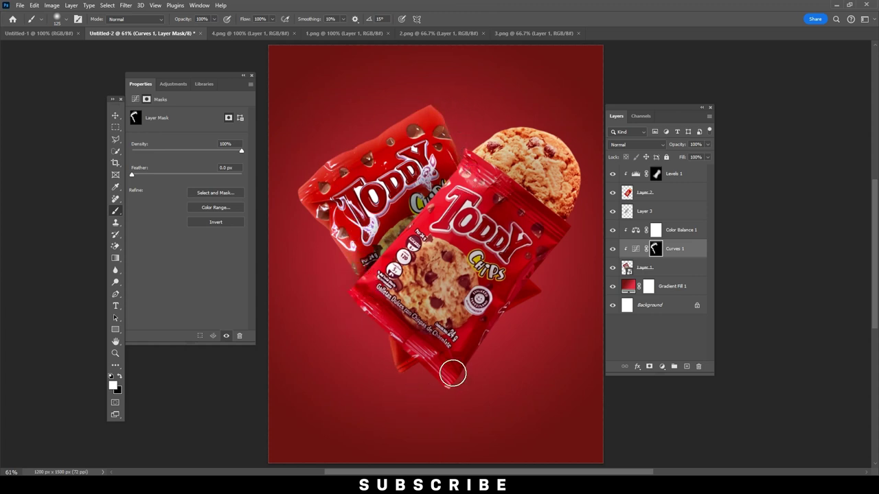
drag(531, 264, 519, 323)
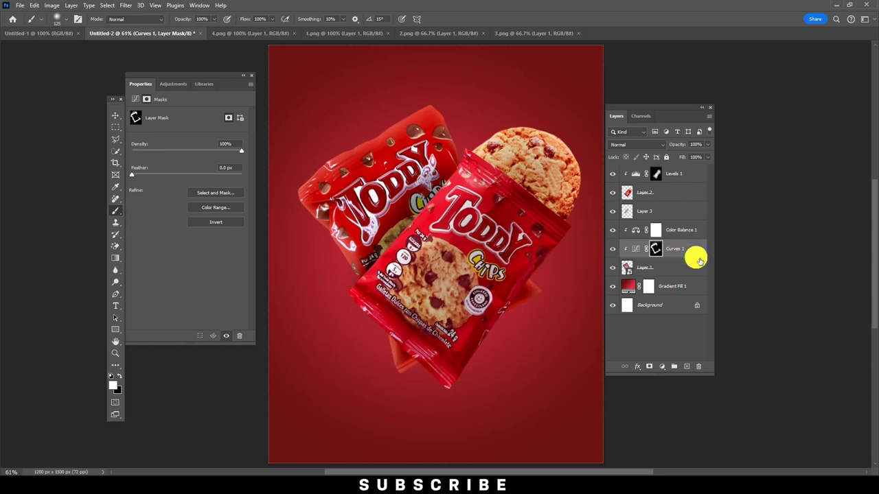
click(676, 218)
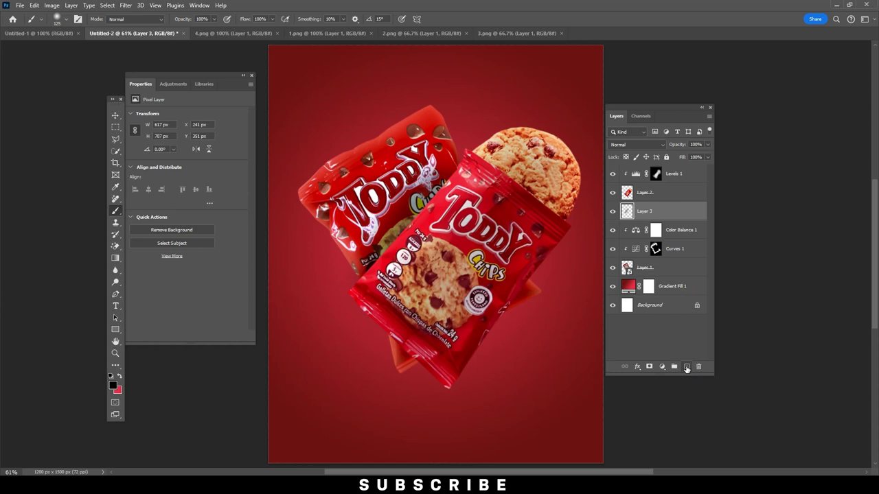
On a new Layer 4, paint a soft black shadow at 31% brush opacity beneath the front pack.
click(686, 368)
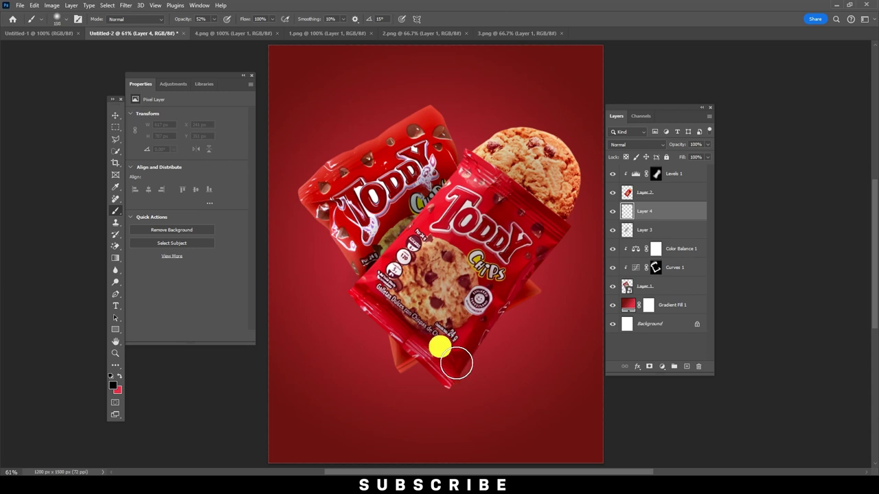
click(214, 19)
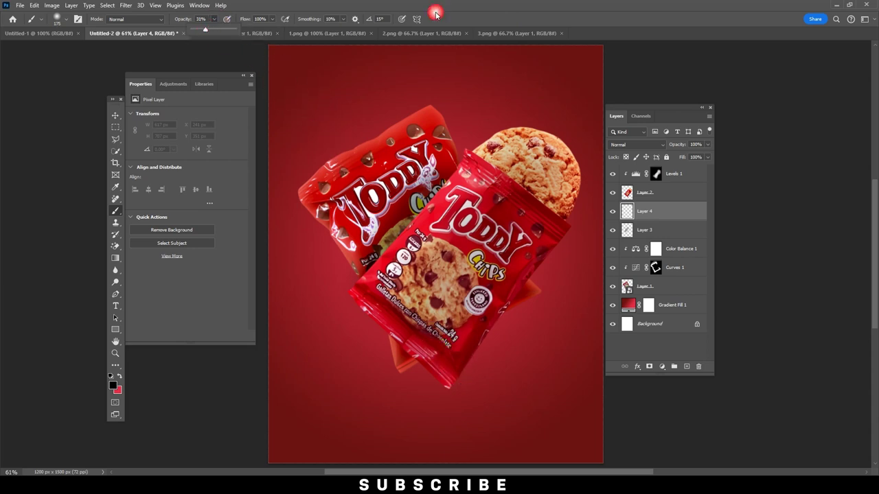
drag(431, 364, 534, 308)
click(418, 372)
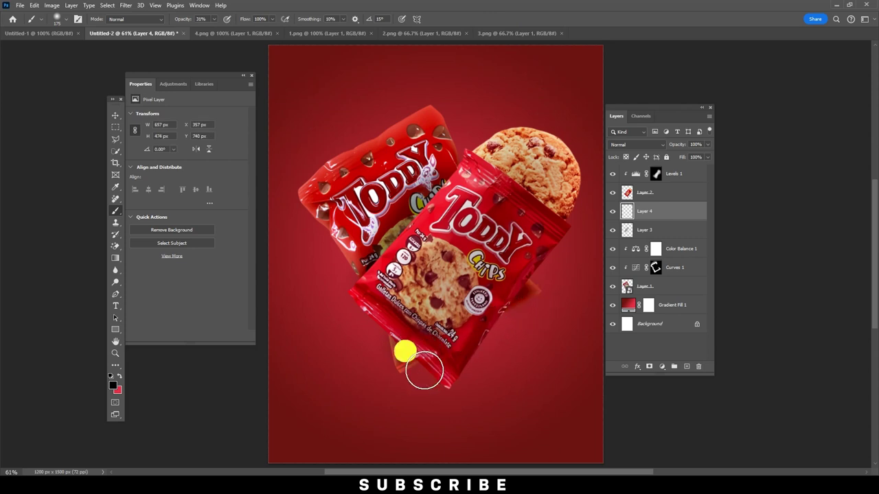
click(393, 406)
key(ctrl+z)
drag(402, 371, 430, 365)
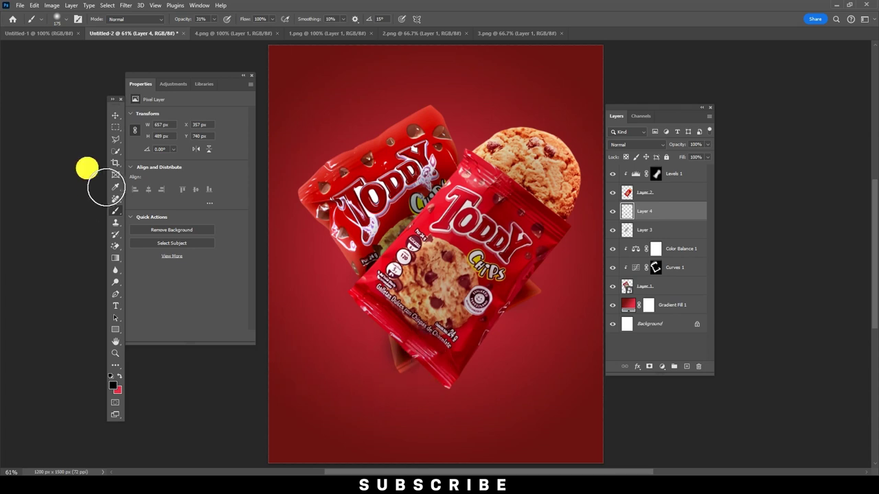
Cancel closing the poster document so it stays open.
click(115, 115)
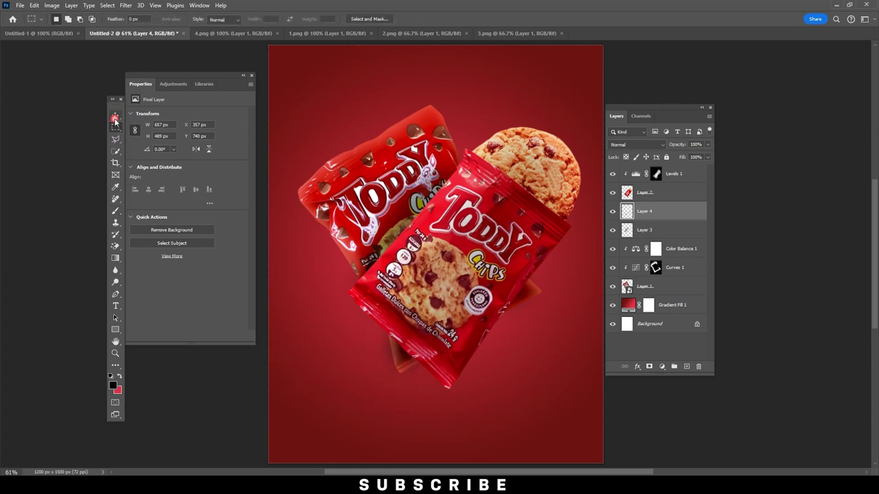
key(ctrl+w)
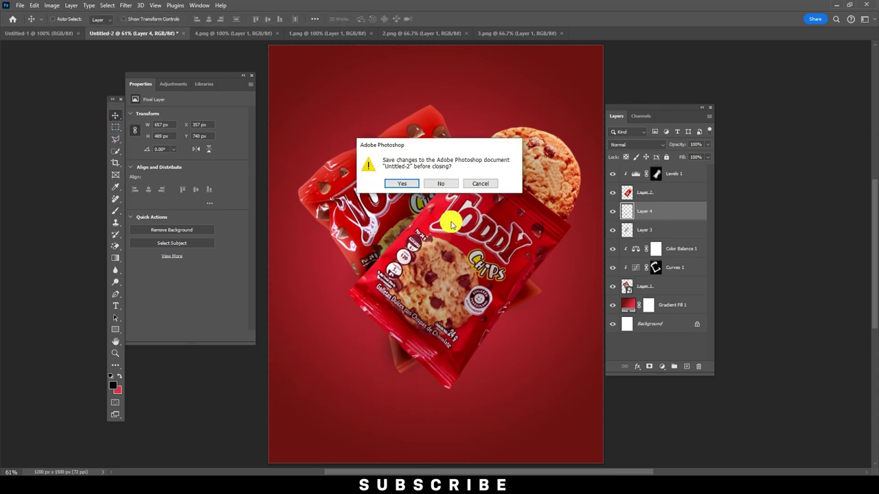
click(481, 184)
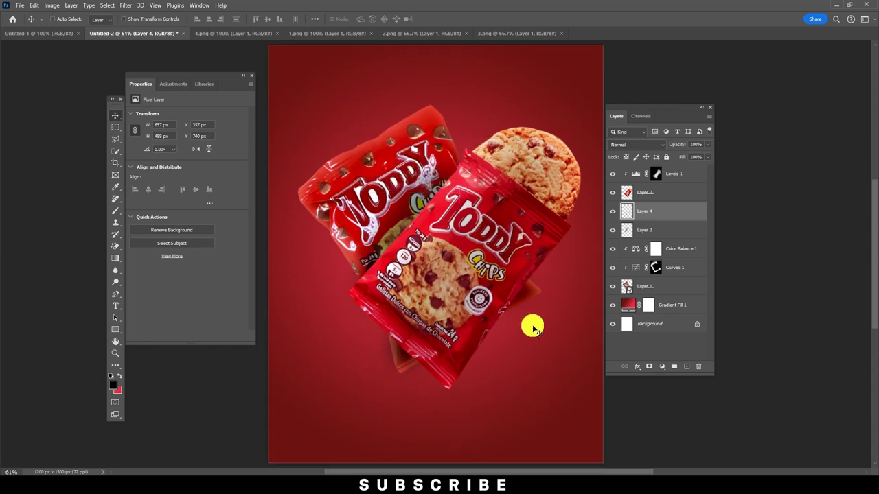
Add a clipped Levels adjustment to Layer 1, raising input black to 28.
click(662, 288)
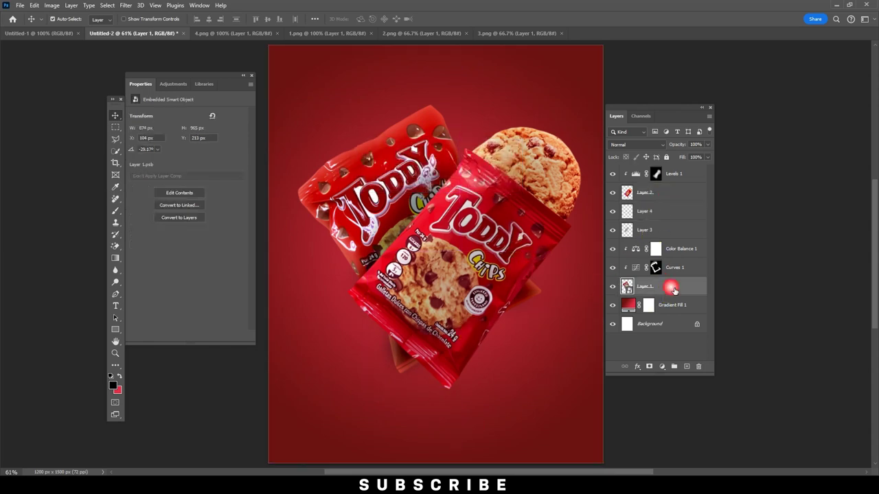
click(665, 369)
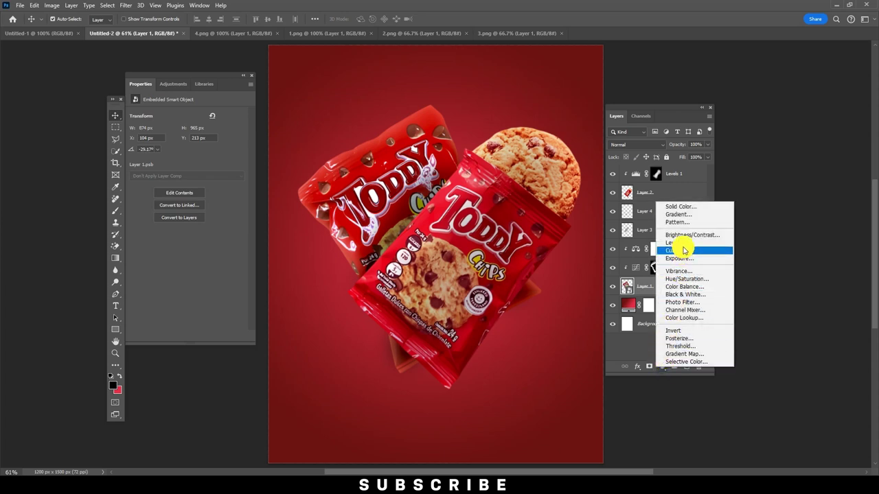
click(686, 245)
drag(145, 181, 192, 184)
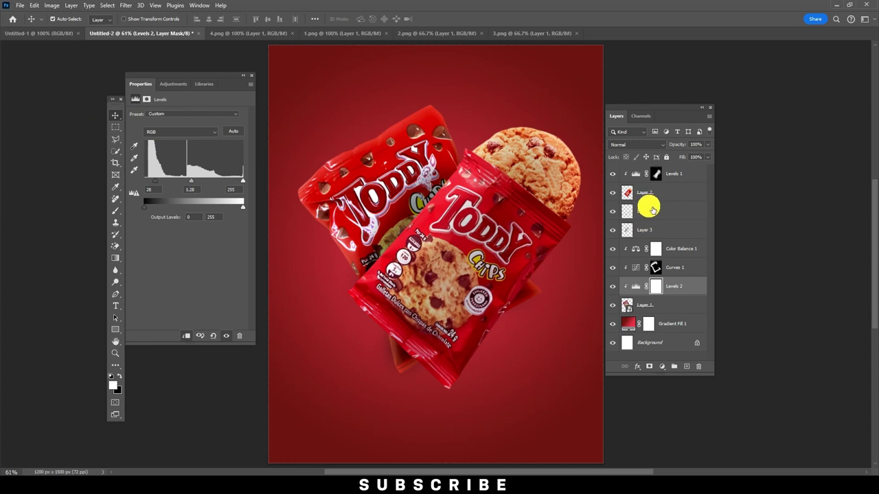
Bring the 4.png cookie into the poster below Layer 2 as a Smart Object.
click(687, 179)
click(226, 29)
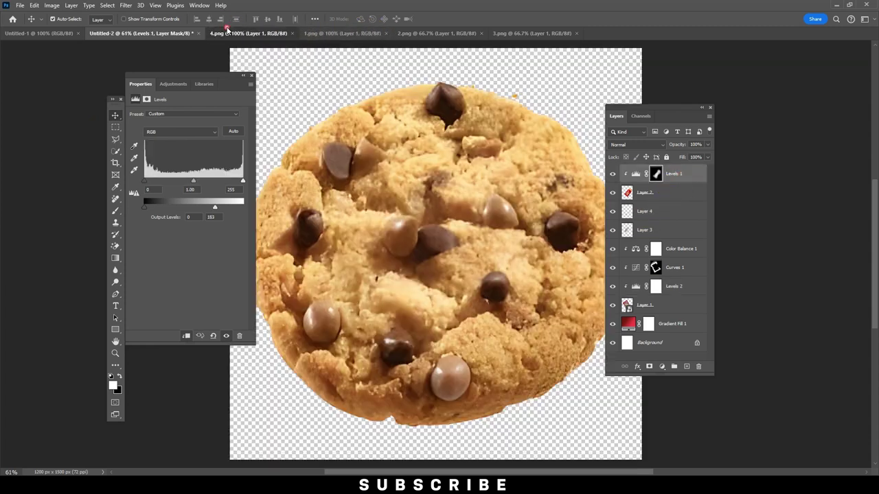
drag(437, 151, 154, 36)
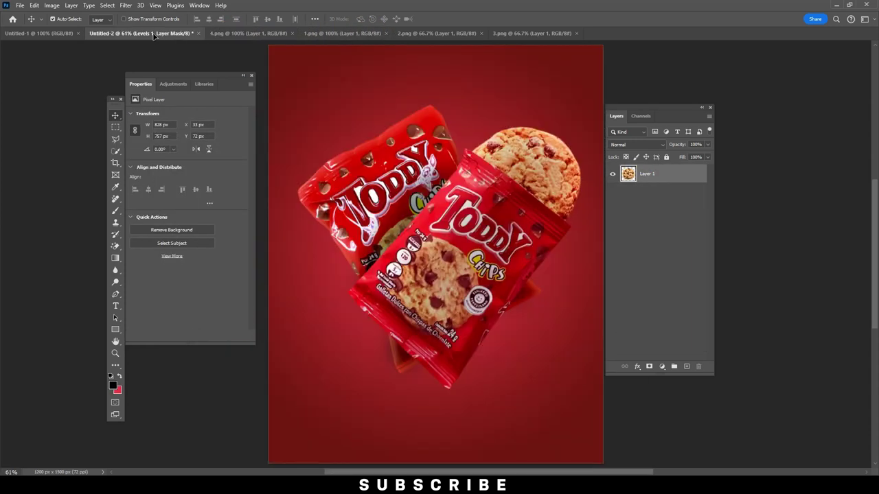
drag(391, 161, 428, 175)
drag(681, 174, 685, 214)
right_click(677, 212)
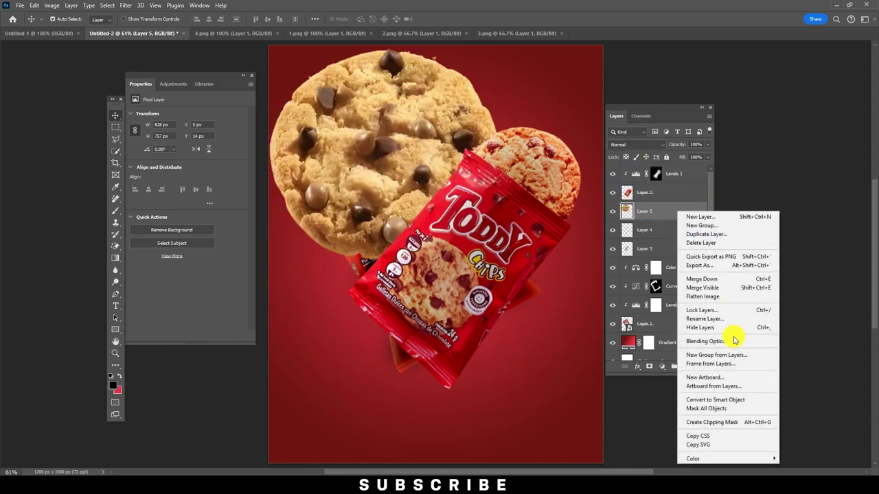
click(721, 400)
Scale the cookie to about 407 × 372 px and tuck it between the packs.
drag(351, 171, 379, 203)
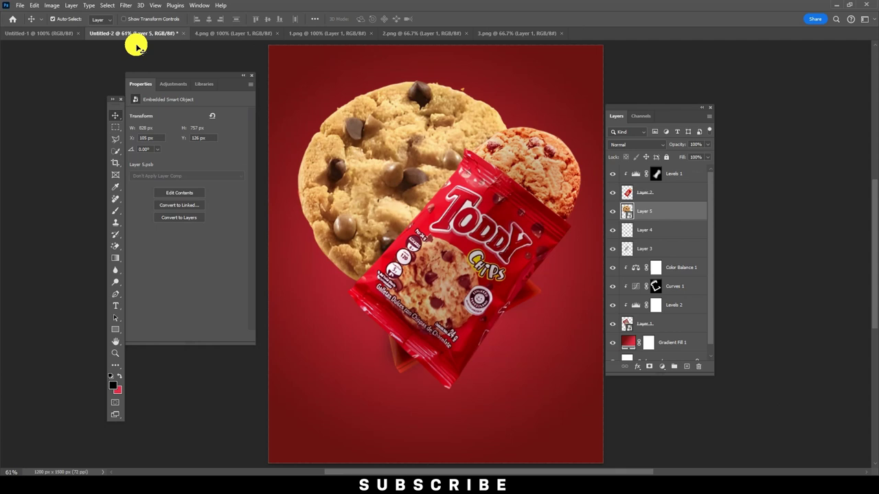
click(34, 5)
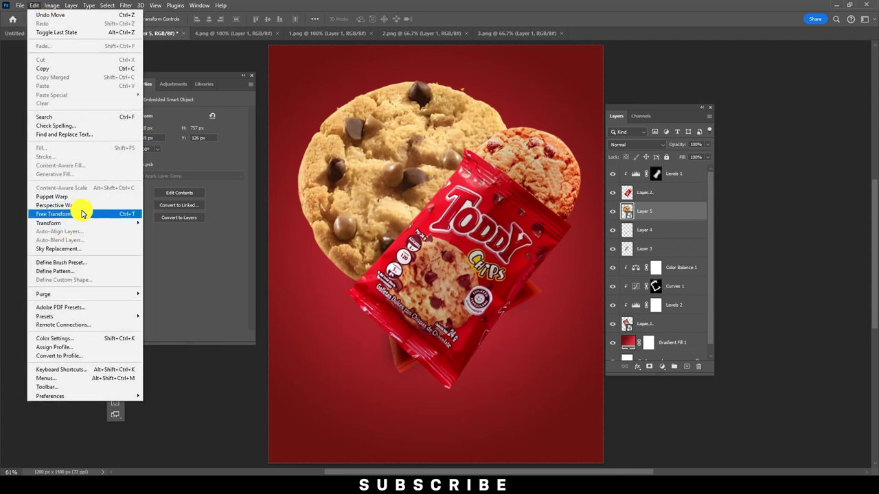
click(76, 212)
mouse_move(534, 84)
mouse_down()
mouse_move(389, 188)
mouse_move(434, 192)
mouse_up()
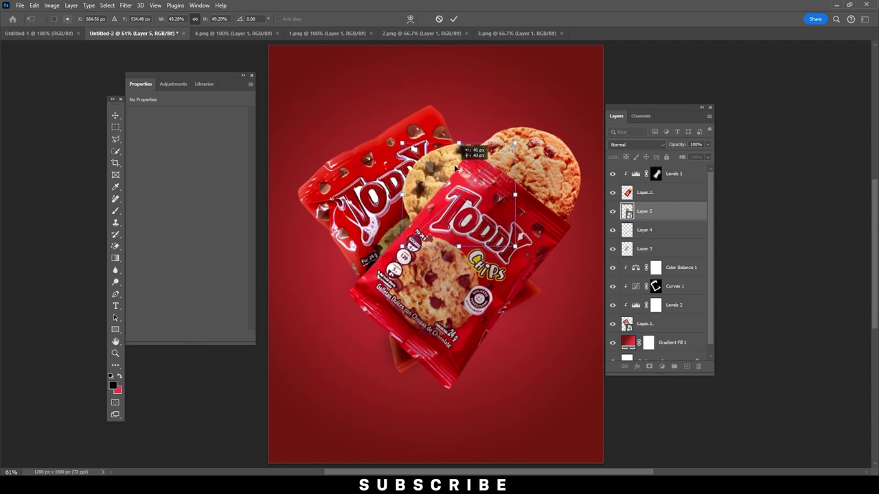
mouse_move(437, 185)
mouse_down()
mouse_move(415, 233)
mouse_move(358, 249)
mouse_up()
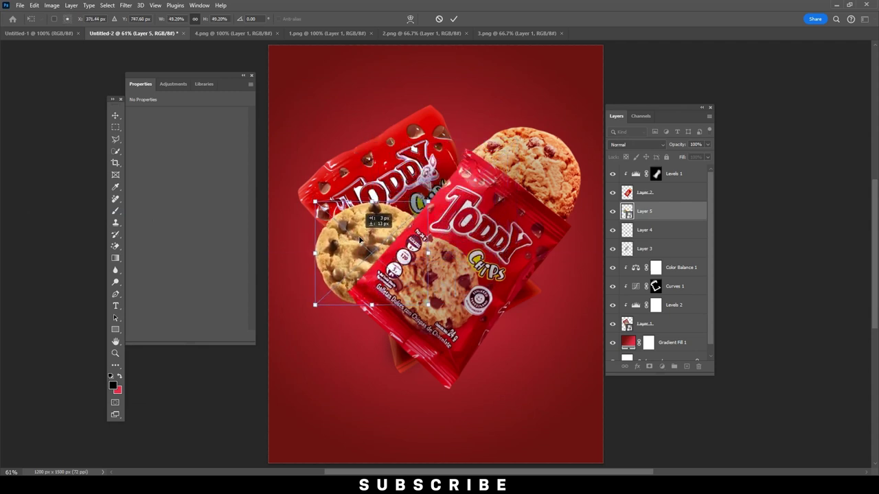
double_click(367, 236)
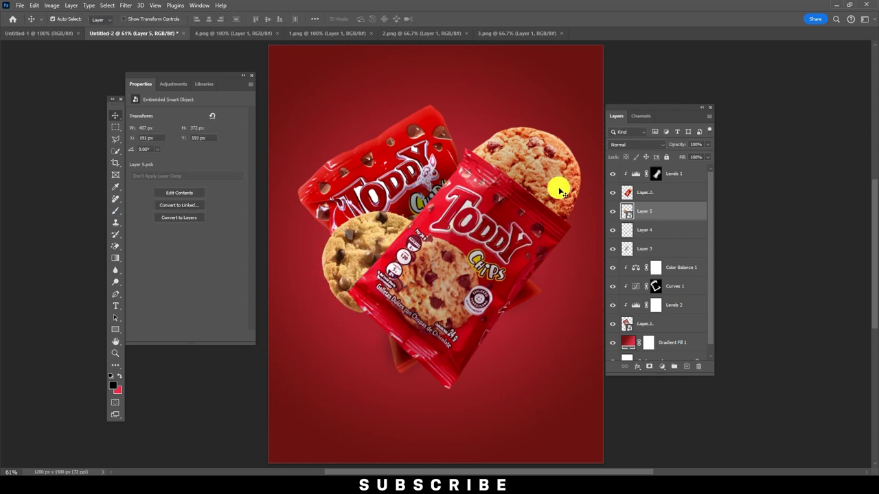
Clip a Color Balance adjustment to Layer 5 with midtones Cyan-Red at +47.
click(662, 367)
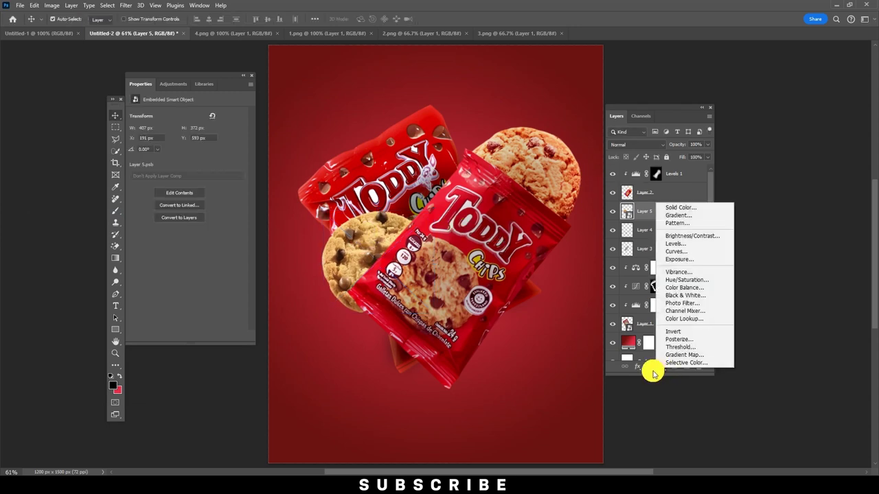
drag(677, 111, 215, 128)
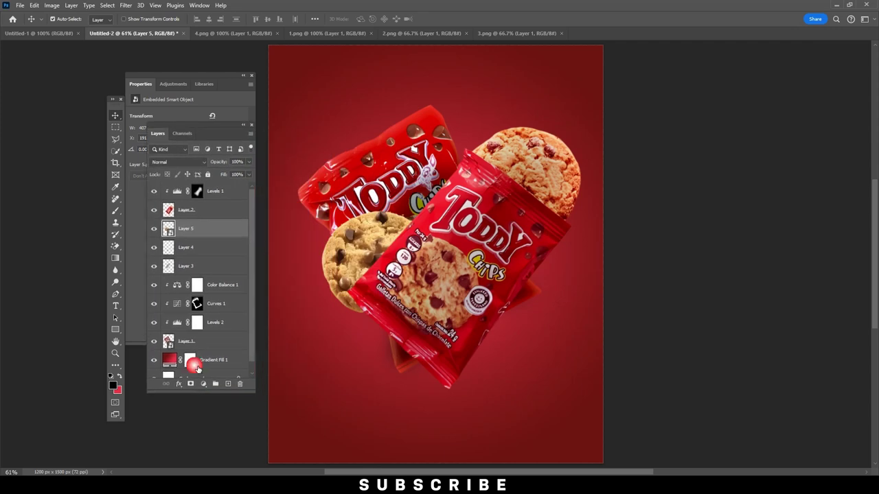
click(207, 385)
click(230, 304)
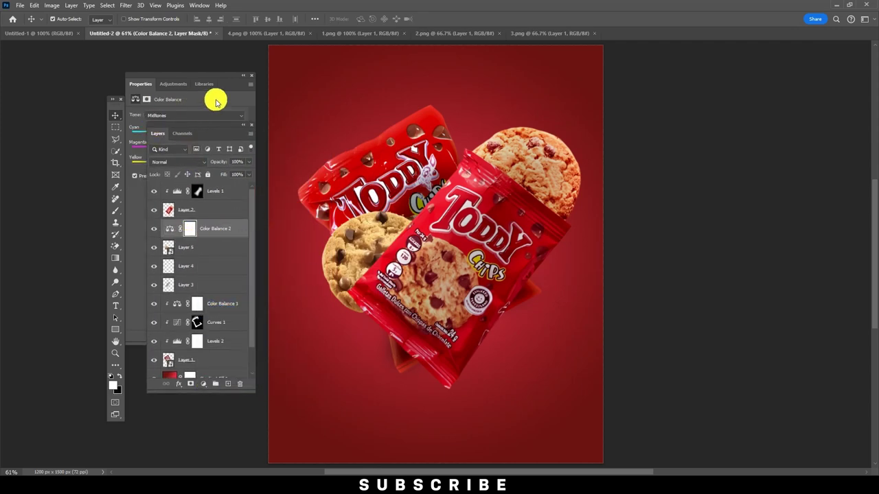
click(215, 98)
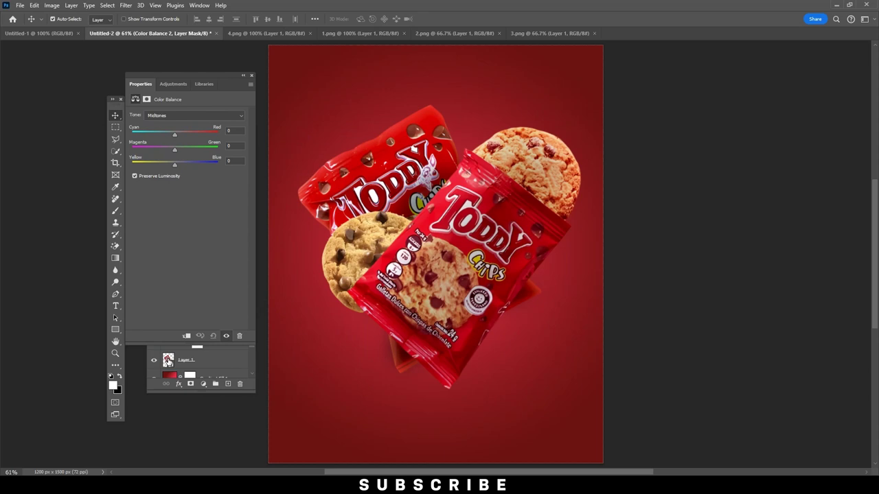
click(157, 378)
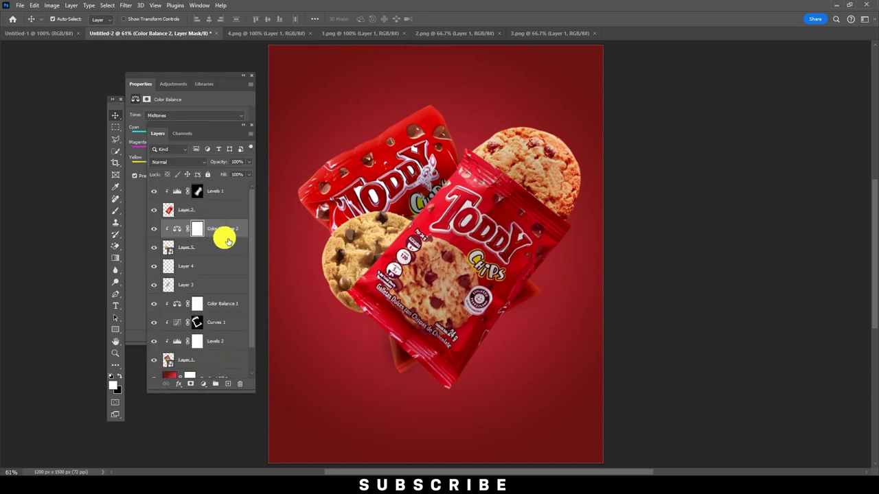
drag(229, 130, 131, 258)
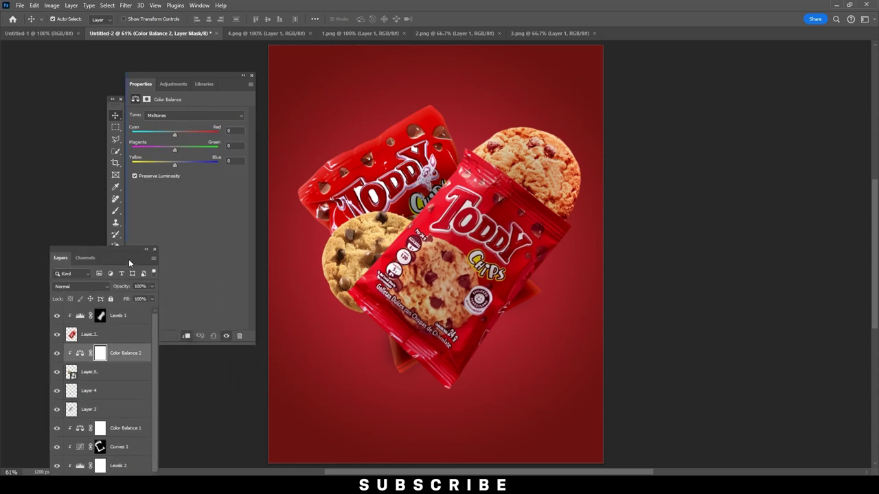
drag(174, 135, 175, 136)
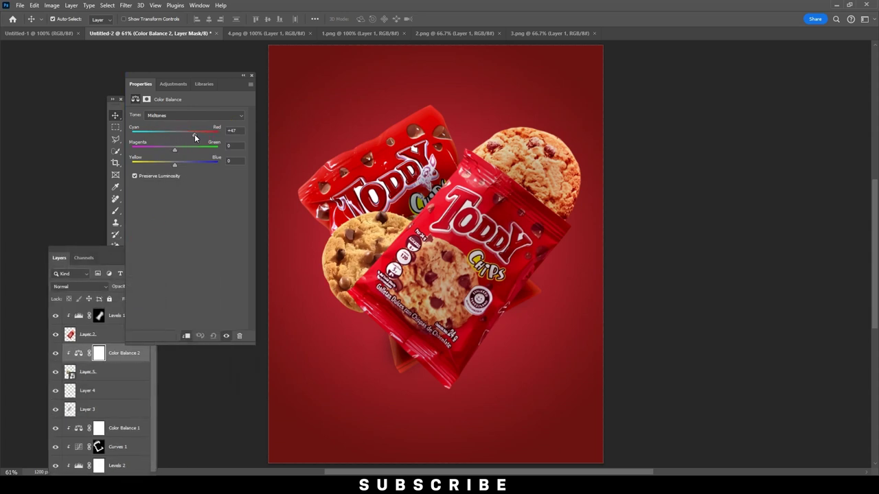
click(176, 213)
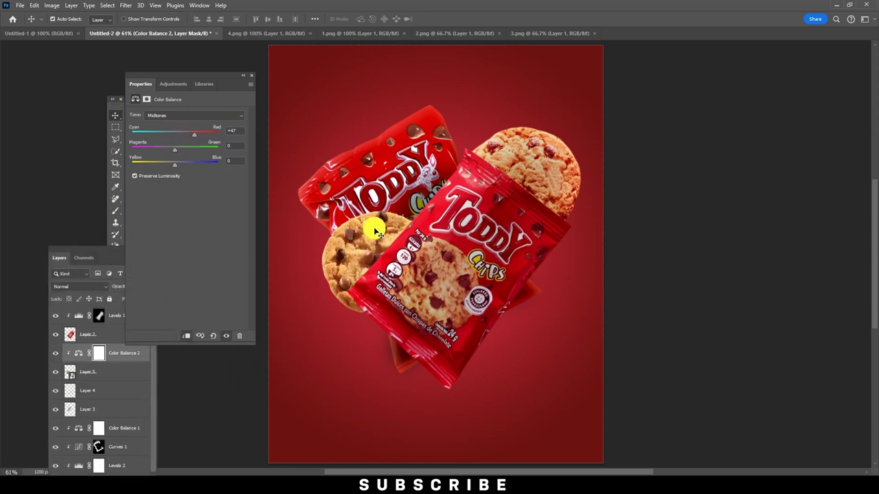
click(110, 389)
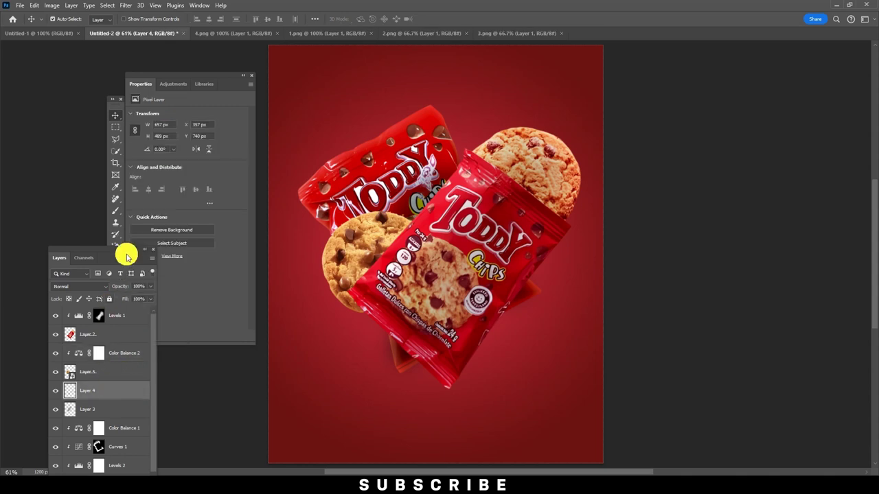
On a new Layer 6 above Layer 4, brush a faint shadow where the pack overlaps the cookie.
drag(125, 255, 83, 173)
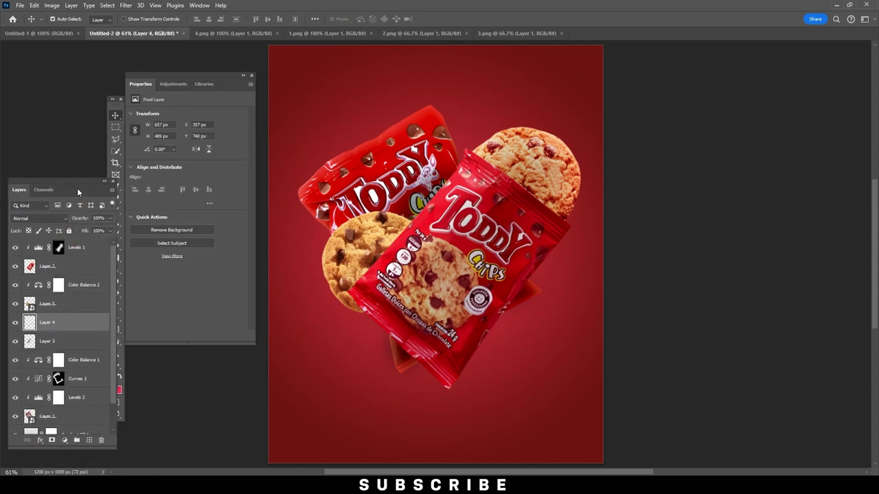
click(89, 431)
click(115, 140)
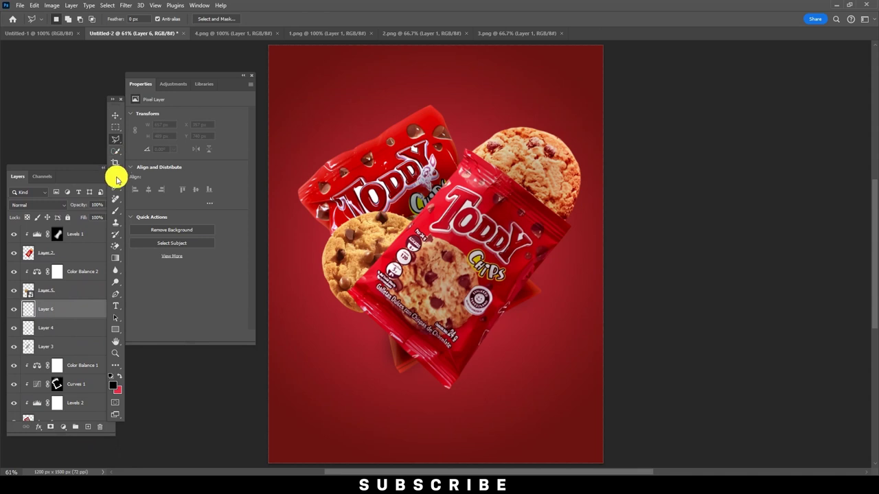
click(115, 211)
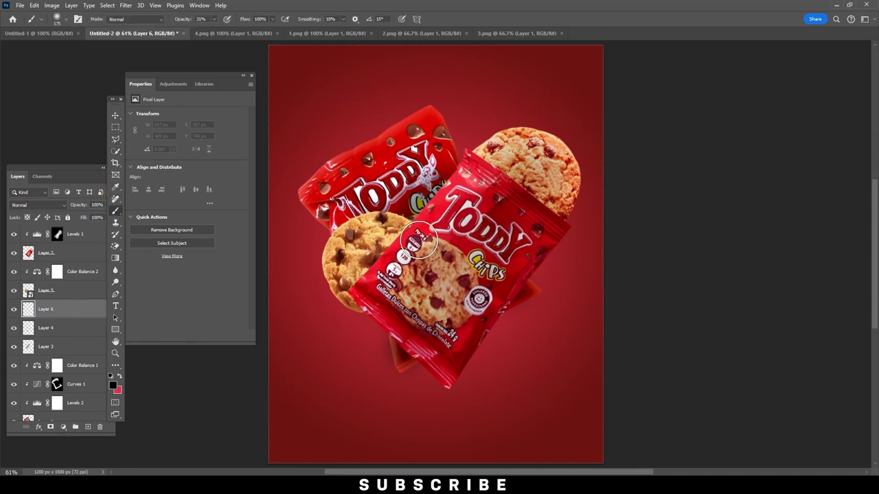
mouse_move(381, 244)
mouse_down()
mouse_move(366, 255)
mouse_move(396, 244)
mouse_up()
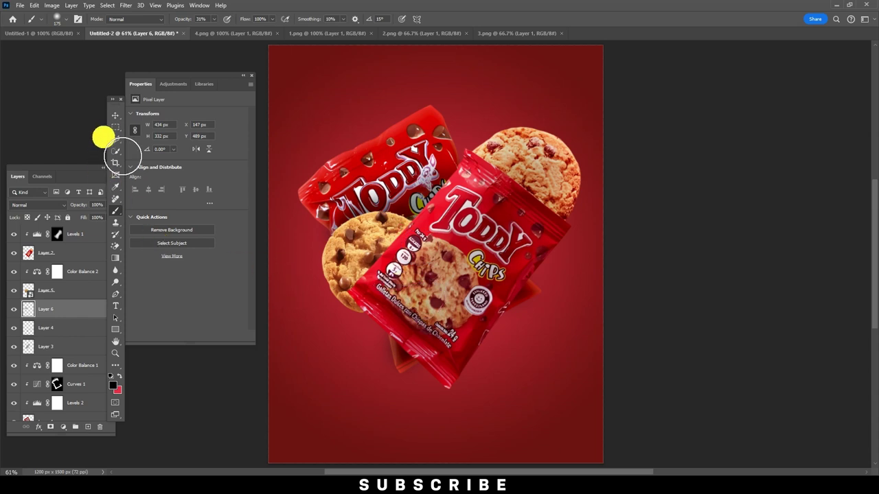
click(116, 115)
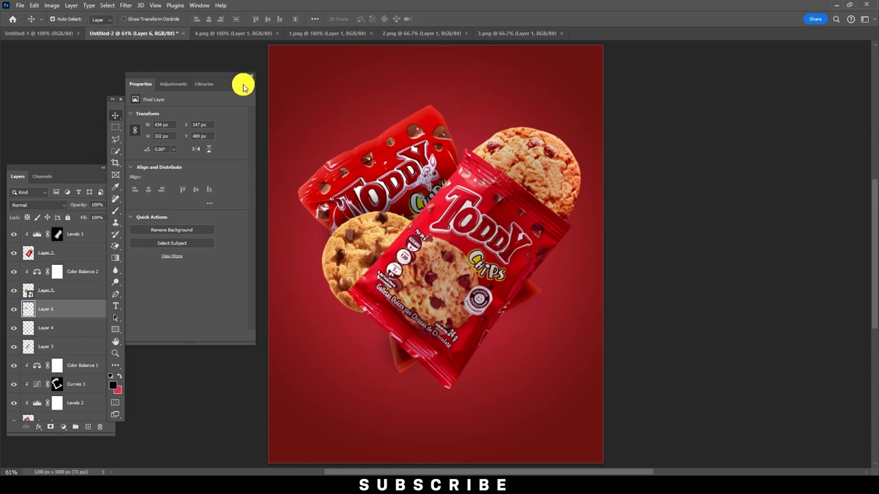
Lasso-select the bitten middle cookie in 1.png.
click(231, 33)
click(321, 33)
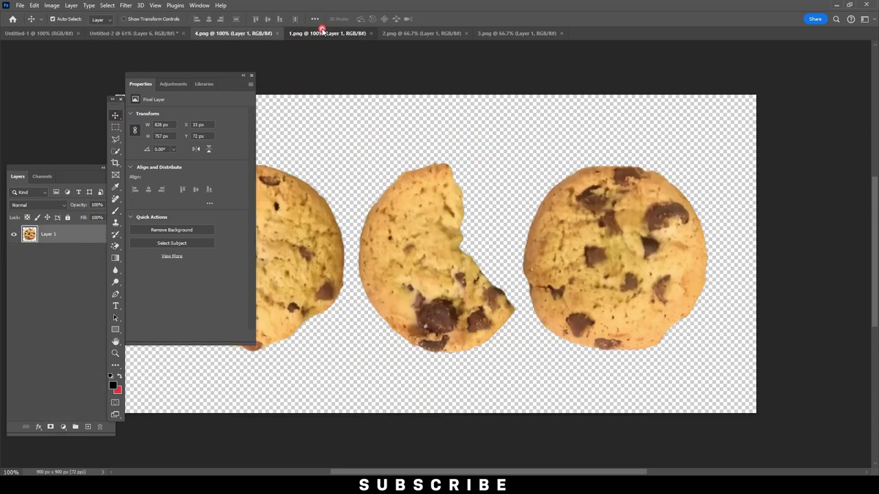
click(116, 139)
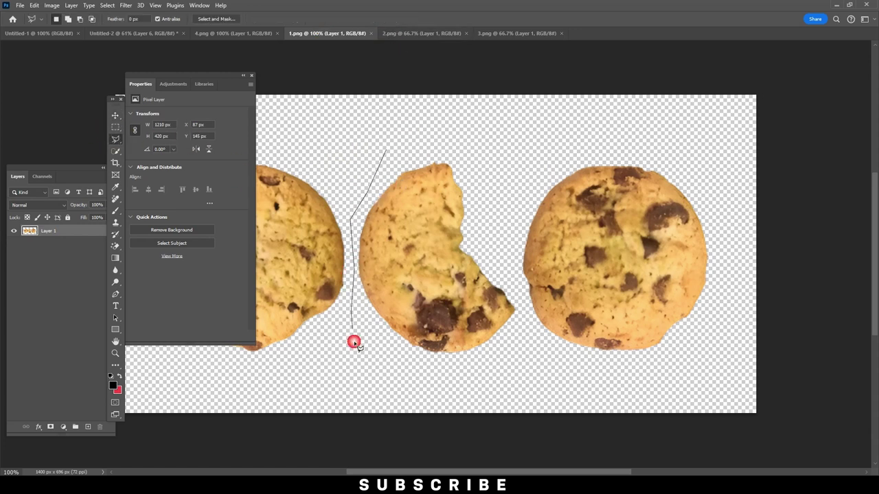
drag(446, 127, 446, 126)
click(115, 115)
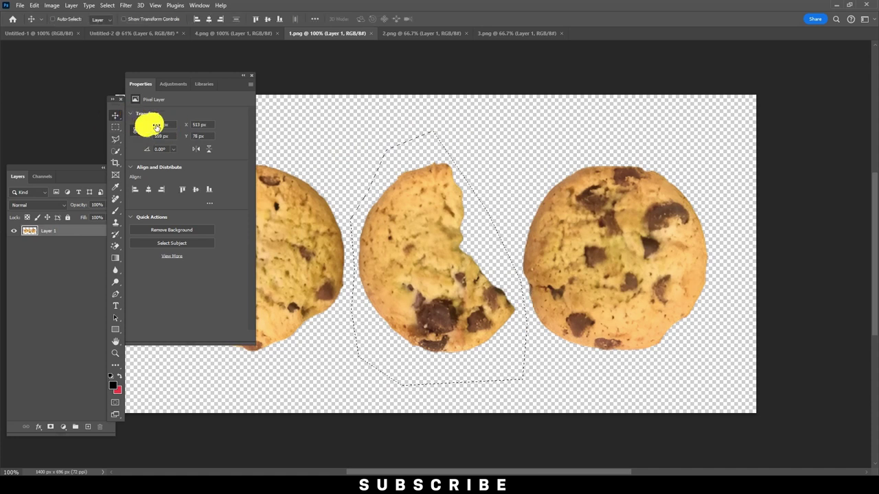
Paste the bitten cookie as Layer 7 at the pack's lower edge, below Layer 1.
click(130, 33)
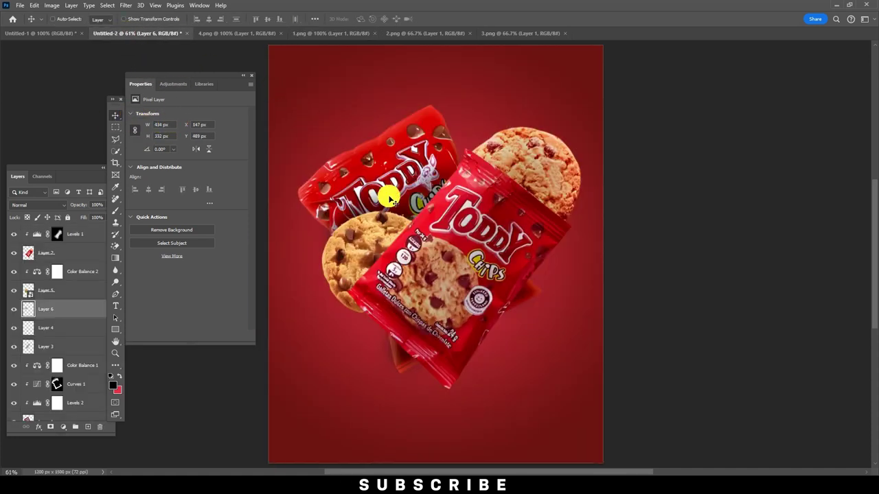
click(84, 240)
key(ctrl+v)
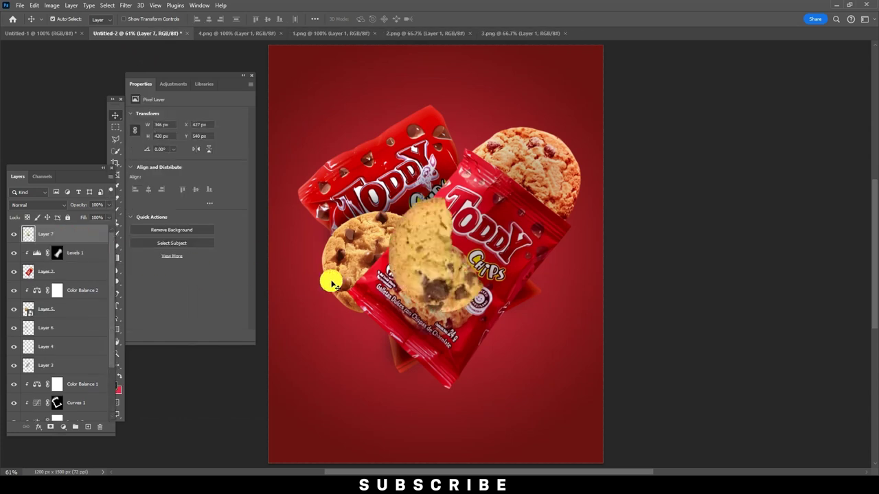
drag(427, 264, 466, 360)
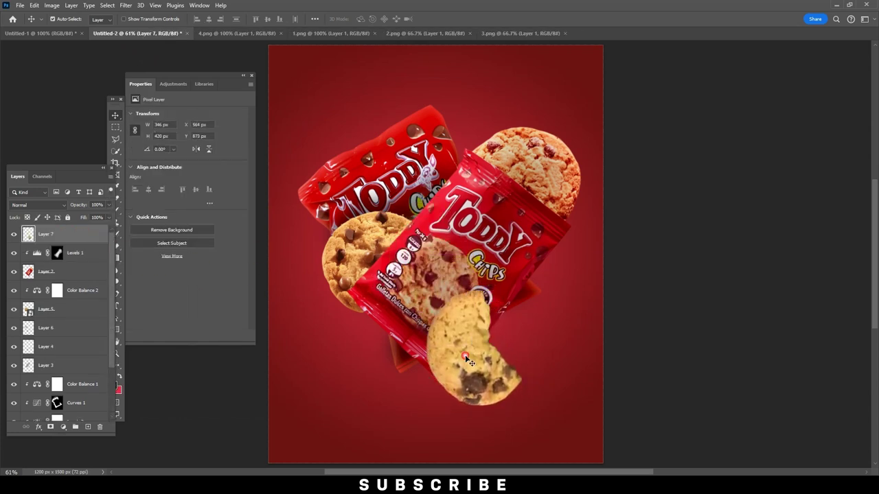
drag(73, 240, 74, 389)
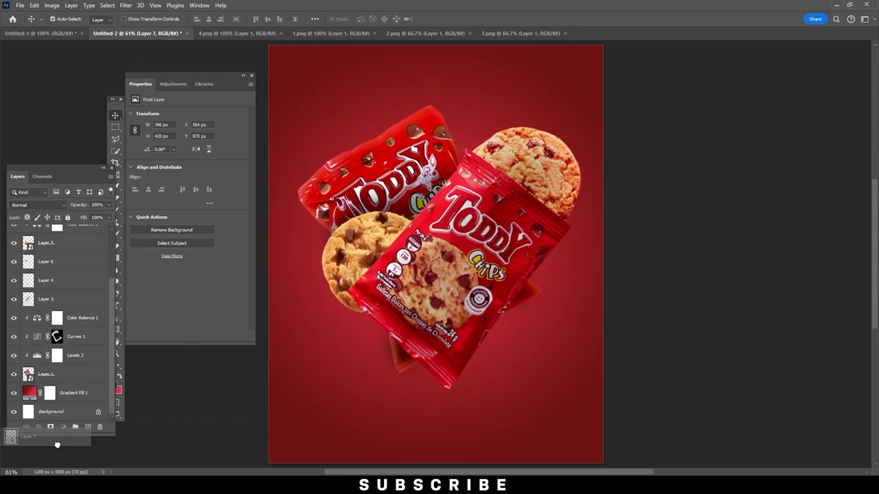
drag(486, 371, 517, 378)
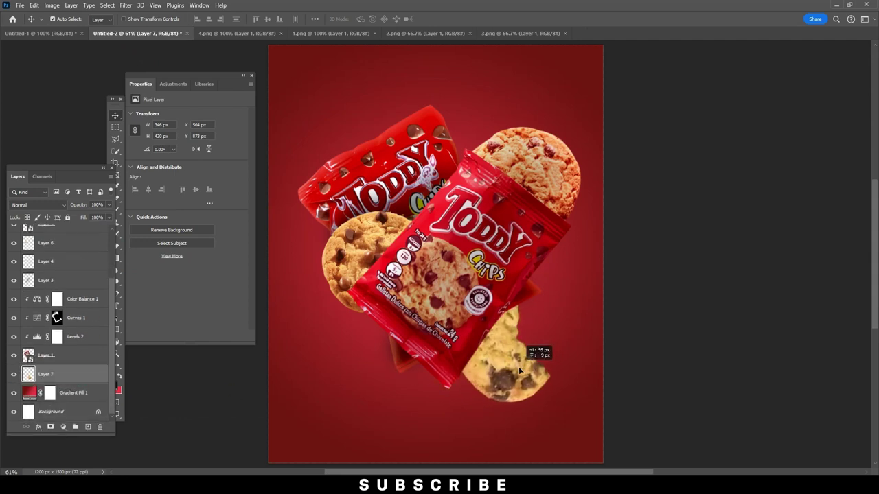
Rotate the bitten cookie about 54° and nudge it down-right.
key(ctrl+t)
drag(588, 341, 576, 366)
drag(501, 331, 509, 342)
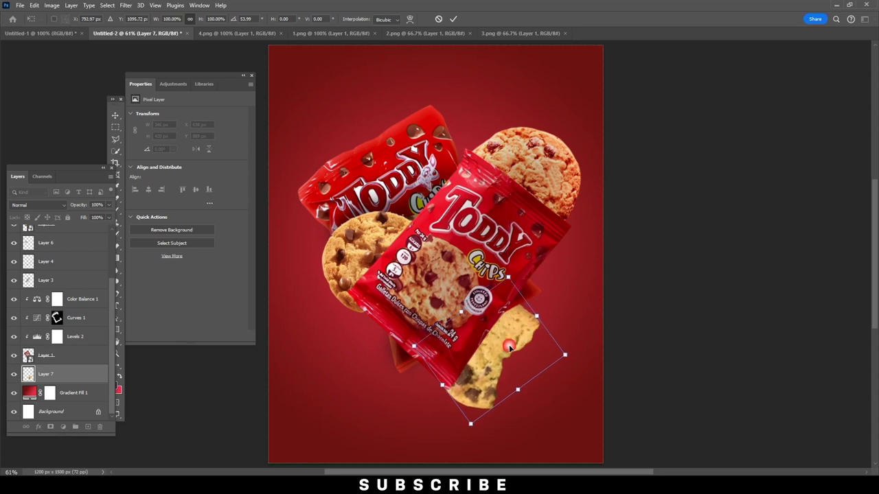
key(Return)
Apply Color Balance to Layer 7: midtones +54 red, highlights and shadows toward yellow.
click(52, 5)
mouse_move(66, 29)
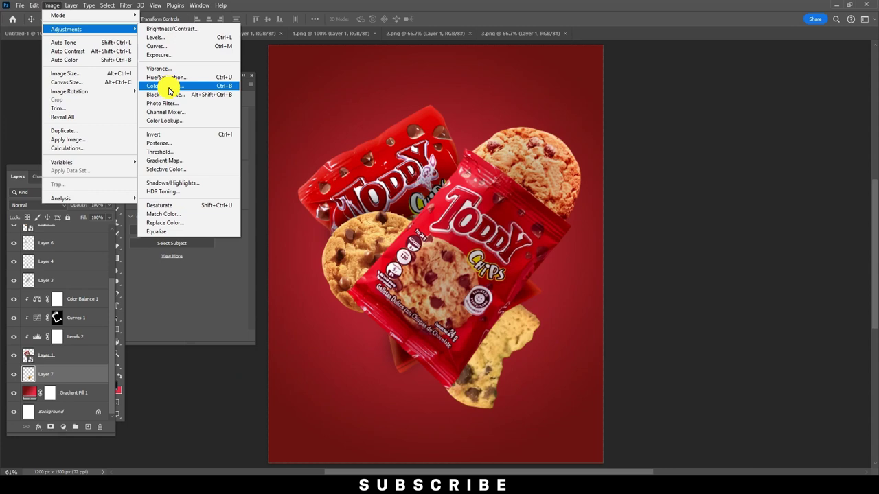
click(169, 86)
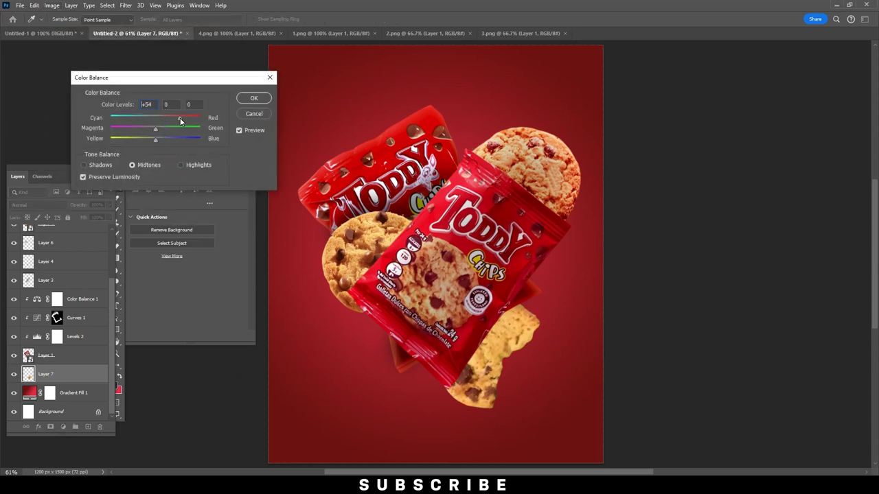
drag(155, 141, 163, 140)
click(153, 108)
click(180, 165)
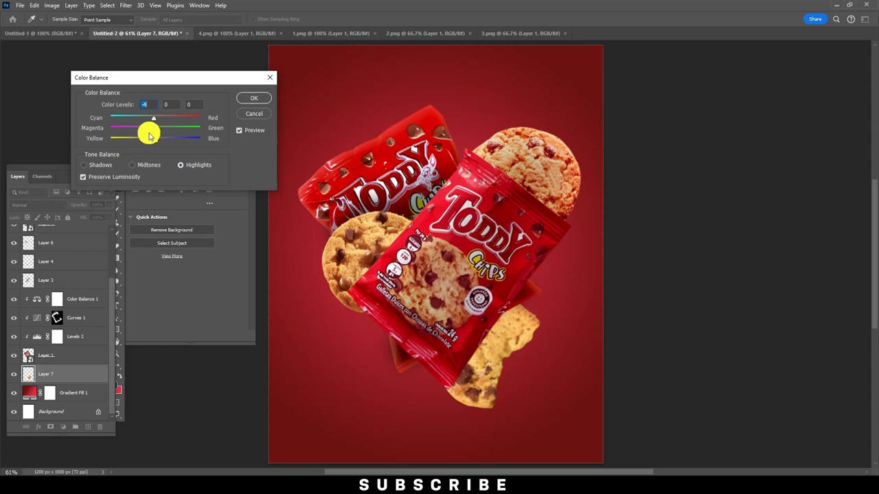
drag(149, 142, 153, 143)
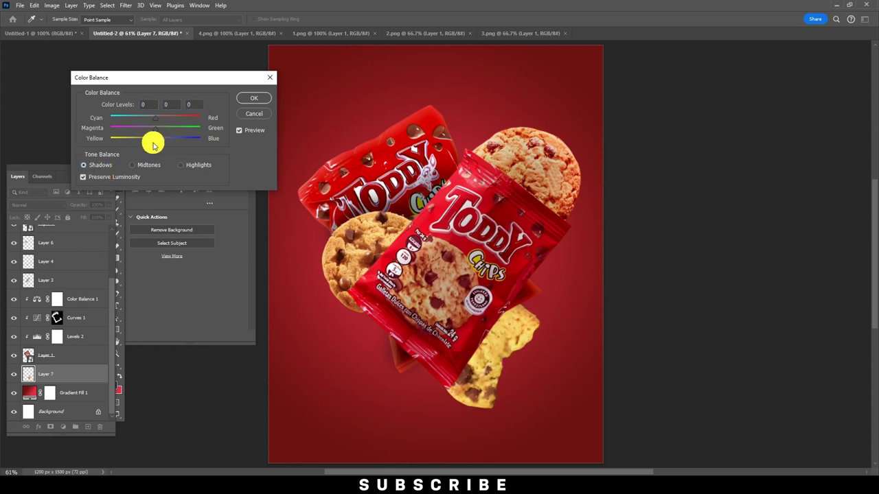
drag(155, 138, 139, 137)
click(249, 100)
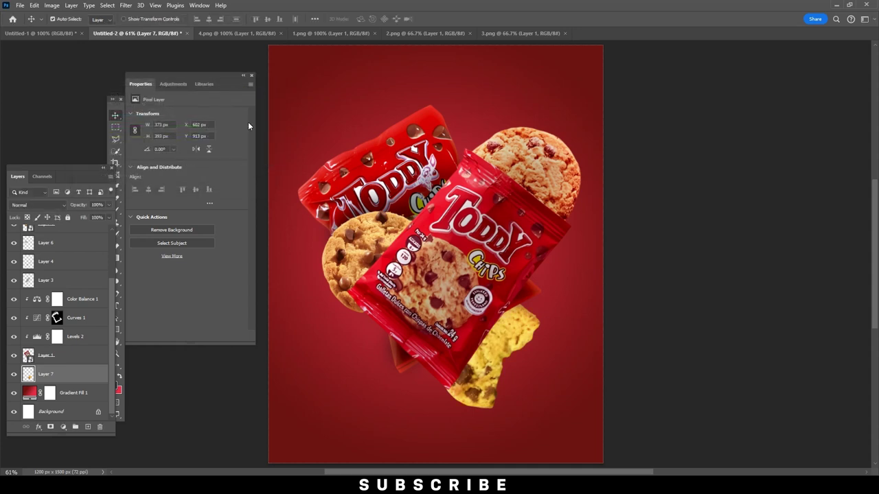
On a new Layer 8 above Layer 7, brush a dark shade along the bitten cookie's edge.
click(88, 427)
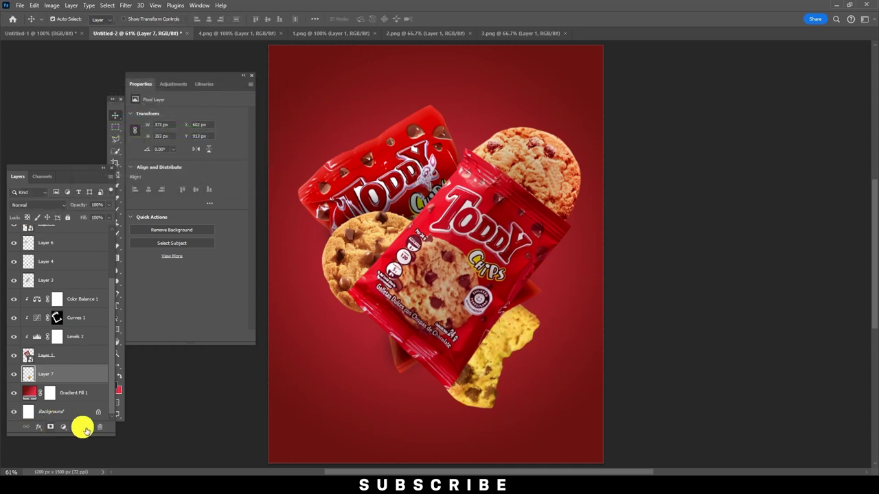
drag(88, 173, 66, 185)
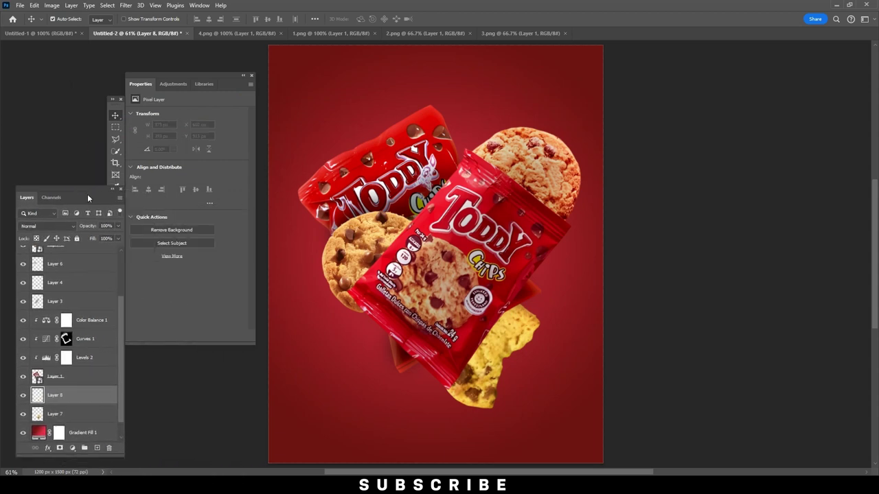
click(115, 211)
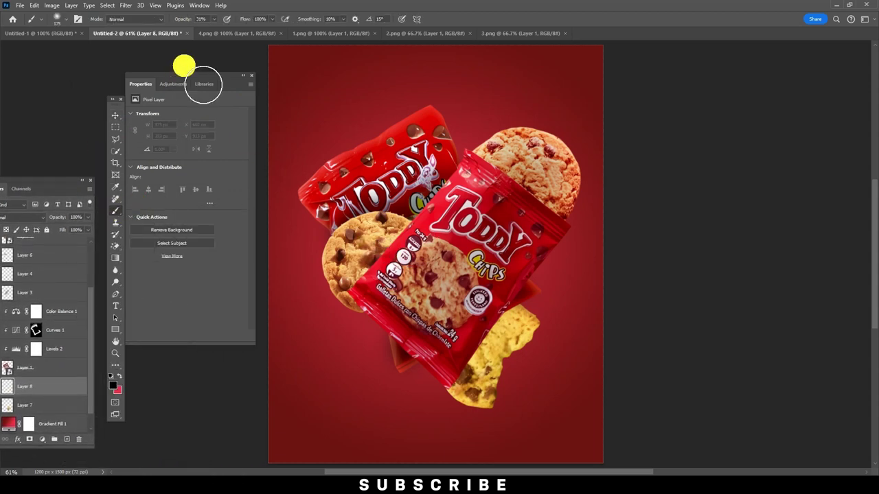
mouse_move(546, 348)
mouse_down()
mouse_move(473, 393)
mouse_move(522, 322)
mouse_move(473, 395)
mouse_up()
click(116, 114)
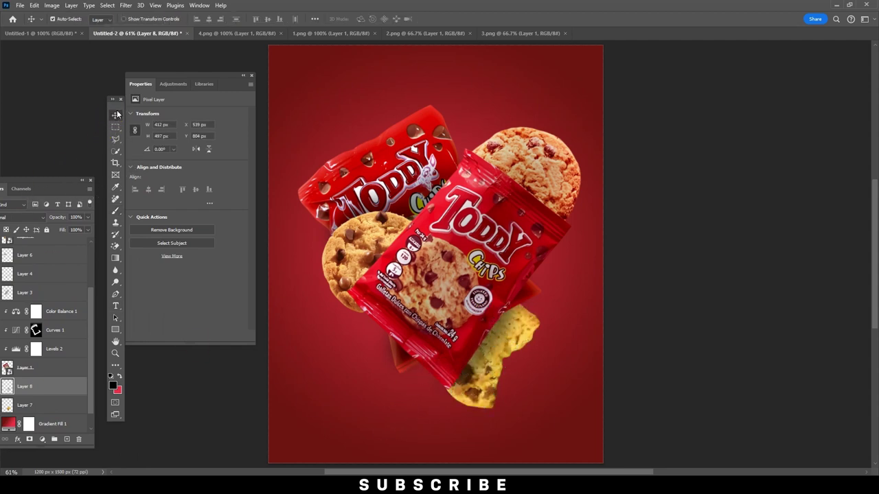
Apply a direct Color Balance to Layer 7, pushing its midtones toward red.
click(487, 397)
click(55, 5)
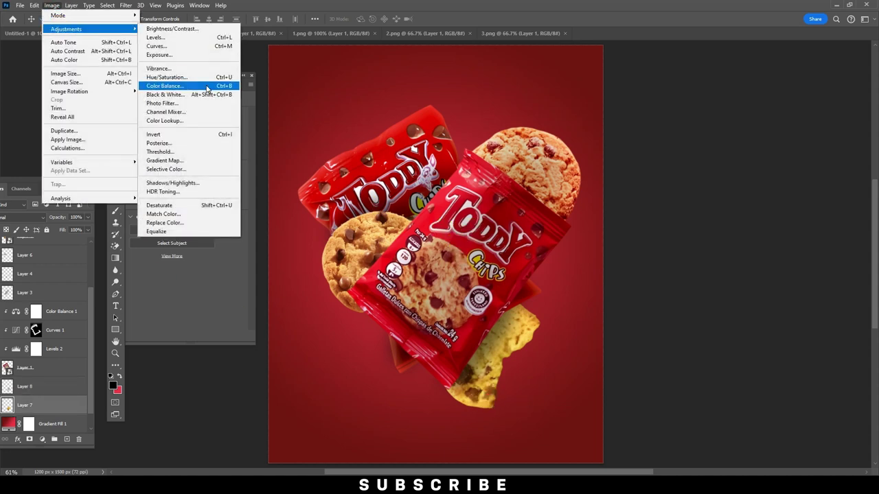
mouse_move(66, 29)
click(206, 85)
drag(155, 117, 189, 115)
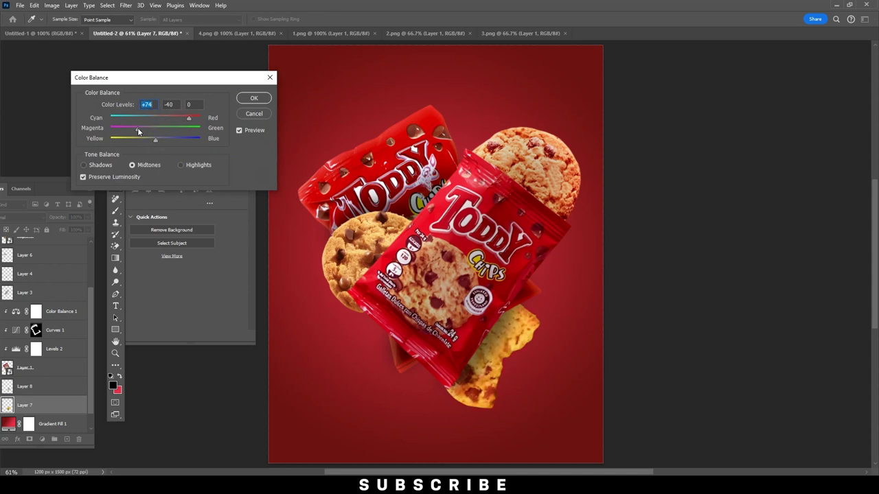
click(259, 98)
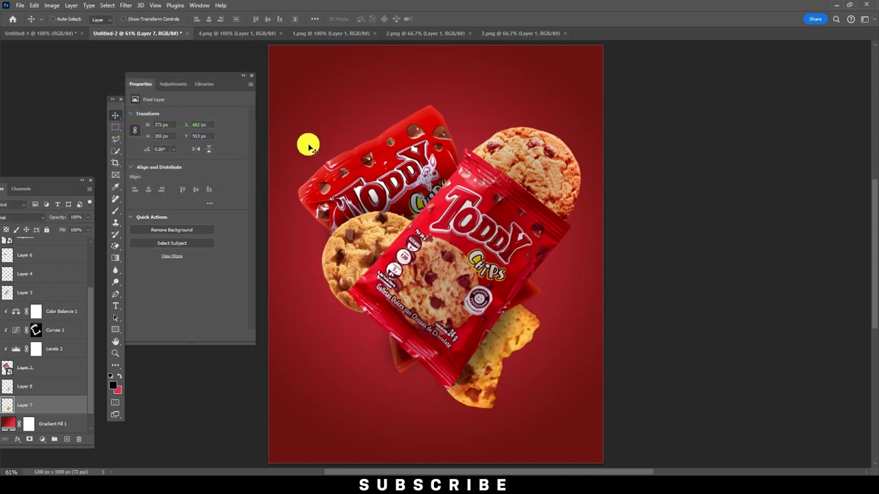
Set Layer 5's clipped Color Balance midtones to +85 red, −19 green, +4 blue.
ctrl+click(345, 258)
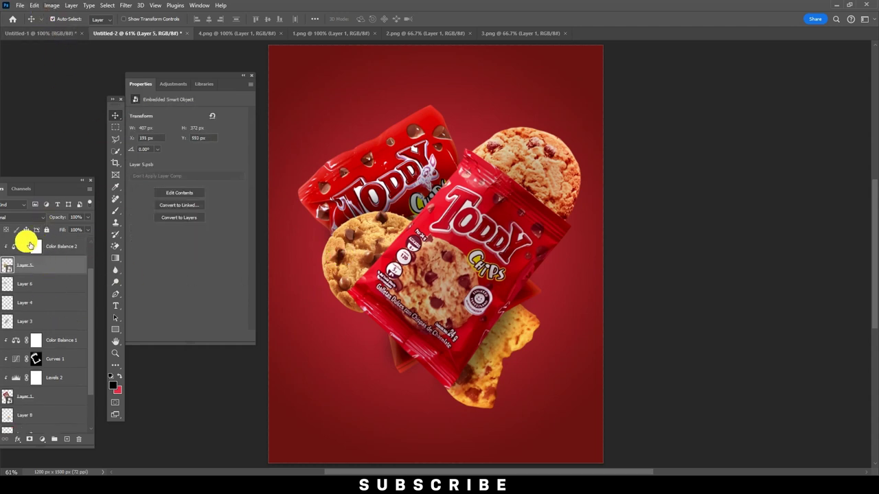
click(13, 246)
drag(174, 132, 195, 132)
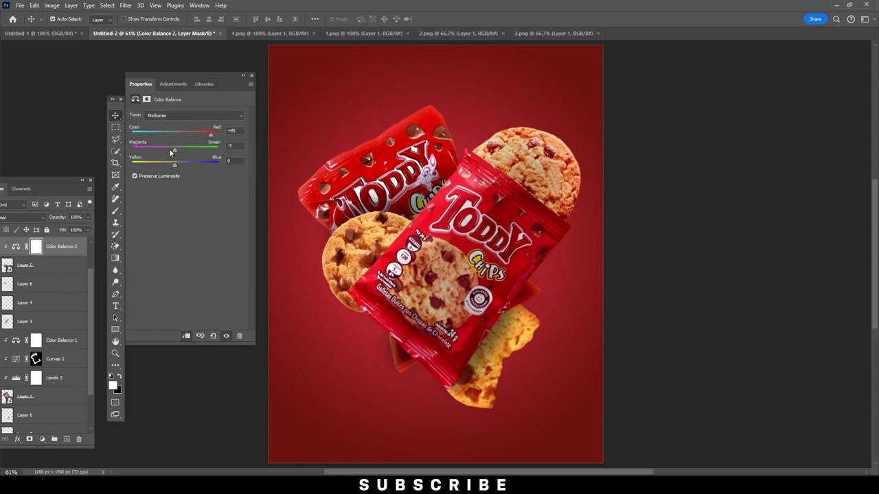
drag(163, 149, 164, 163)
drag(180, 166, 175, 166)
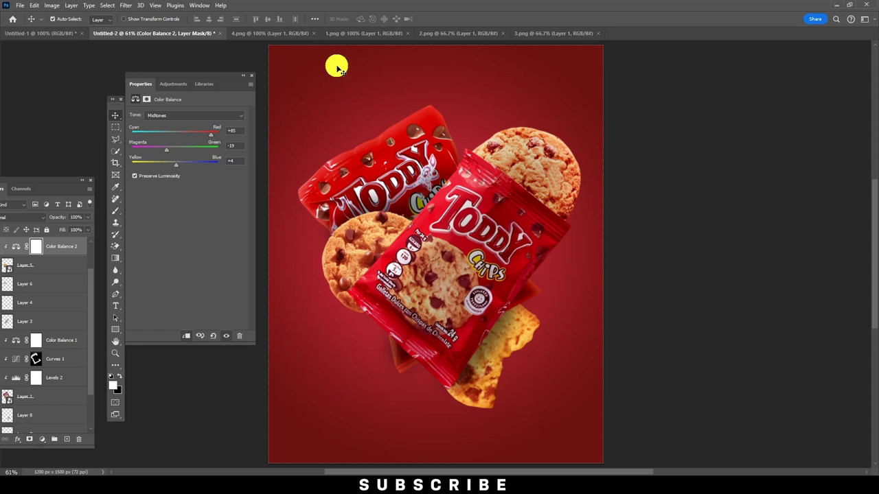
click(283, 34)
Bring the large 4.png cookie into the poster as Smart Object Layer 9.
click(517, 34)
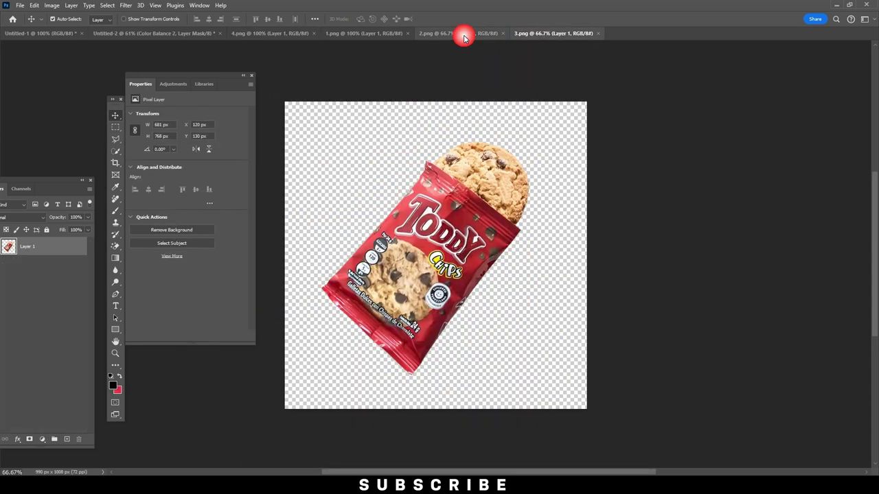
click(464, 34)
click(362, 34)
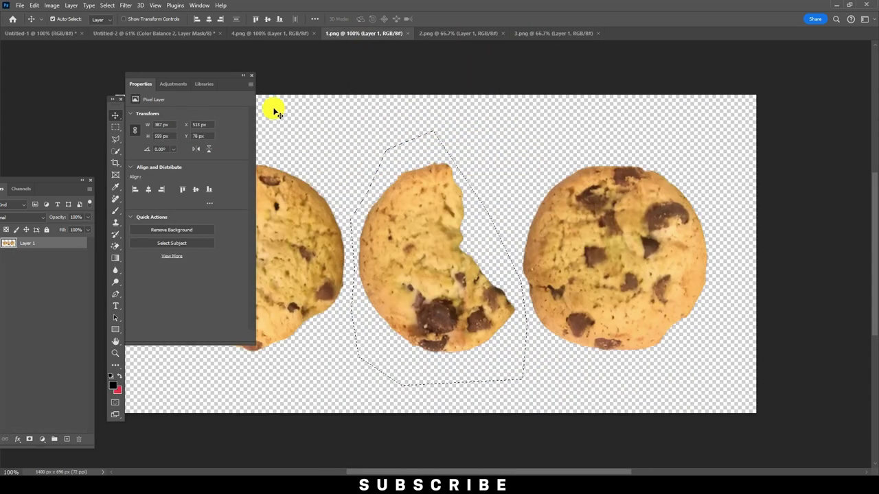
click(278, 33)
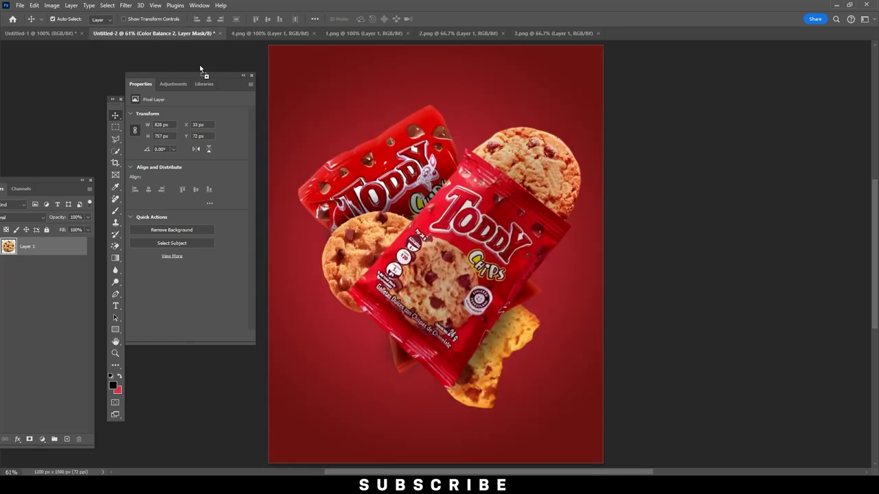
drag(172, 37, 404, 296)
right_click(55, 287)
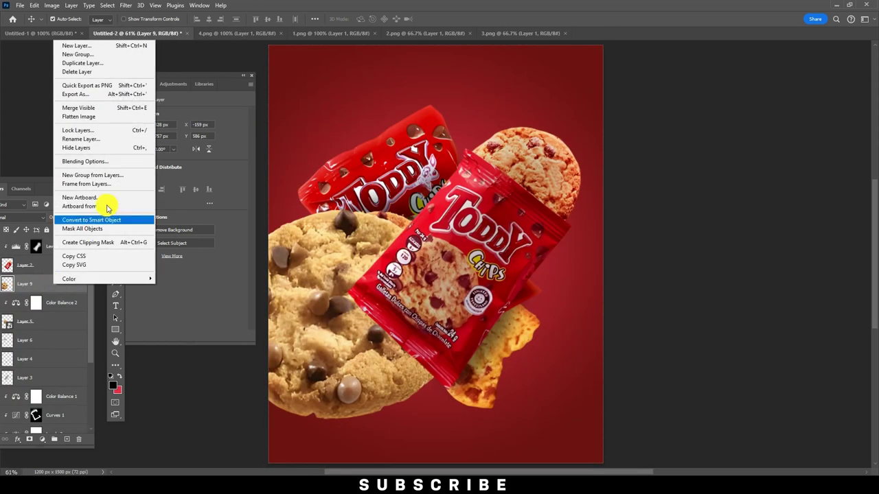
click(96, 220)
Scale the large cookie to about 648 × 546 px, tilt it, and place it at lower left.
drag(295, 356, 280, 409)
key(ctrl+t)
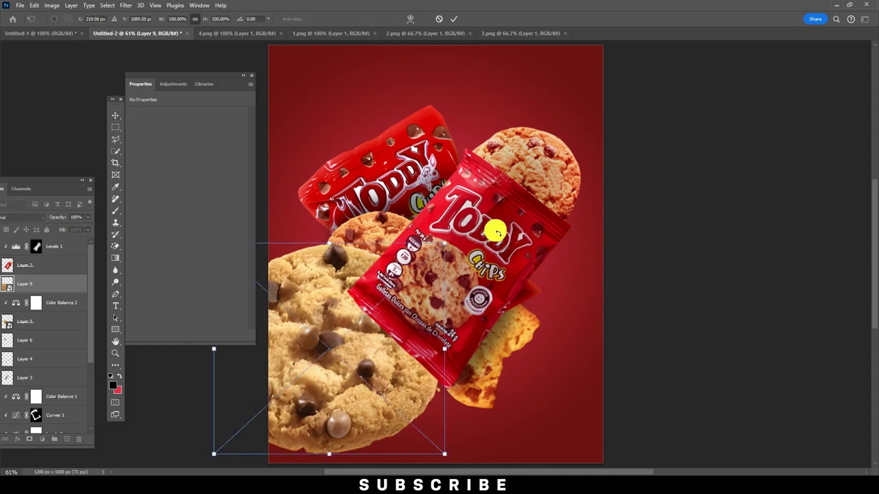
mouse_move(445, 243)
mouse_down()
mouse_move(382, 301)
mouse_move(332, 427)
mouse_up()
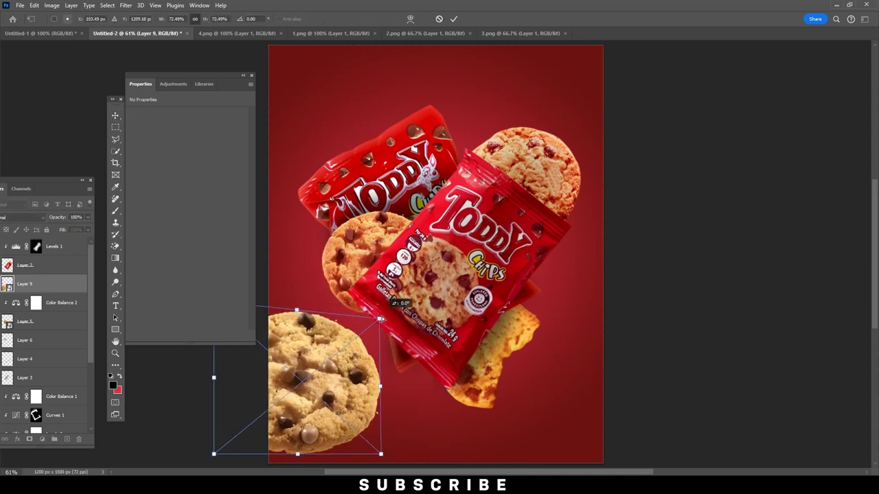
mouse_move(329, 329)
mouse_down()
mouse_move(348, 373)
mouse_move(401, 365)
mouse_up()
key(Return)
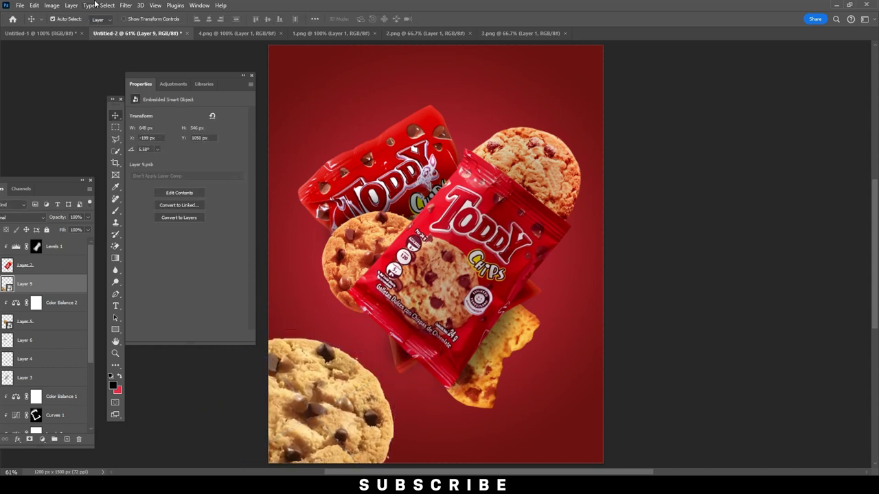
click(123, 5)
mouse_move(168, 122)
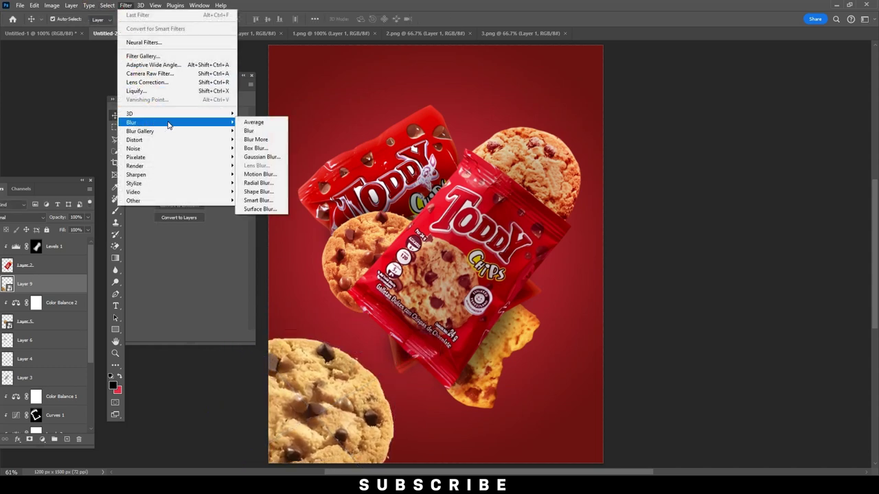
Give Layer 9's cookie a 5 px Gaussian Blur and Color Balance Cyan-Red +39.
click(258, 157)
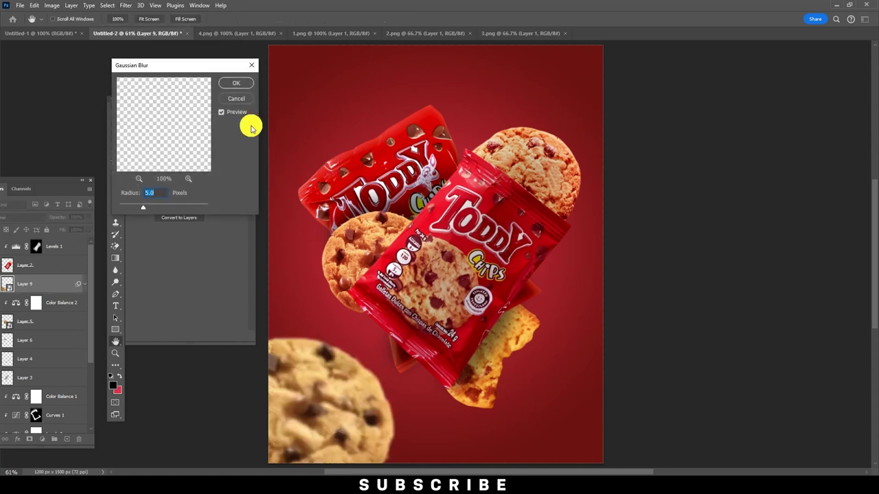
click(237, 83)
click(52, 6)
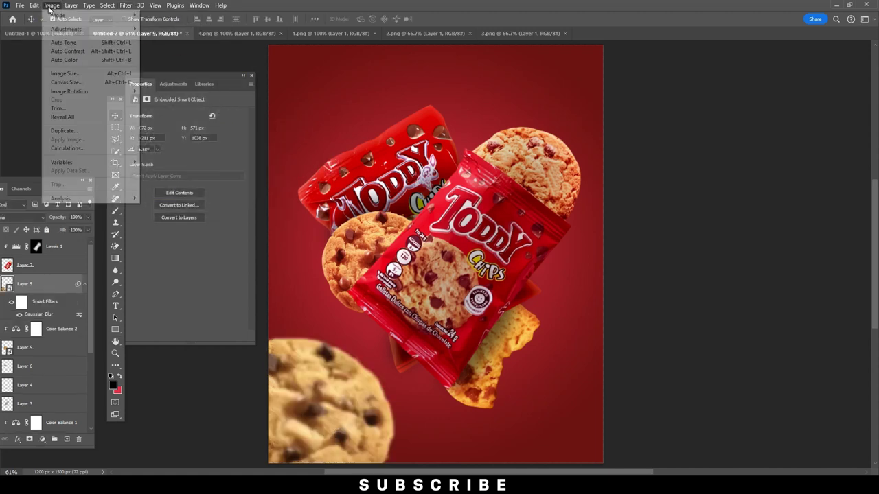
click(165, 86)
drag(416, 149, 433, 152)
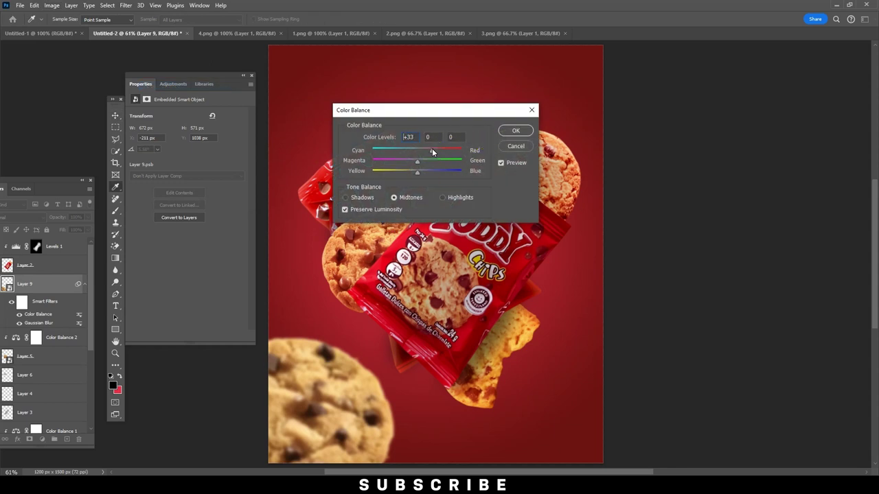
click(515, 131)
Return to the Move tool and bring the full layer list into view.
key(v)
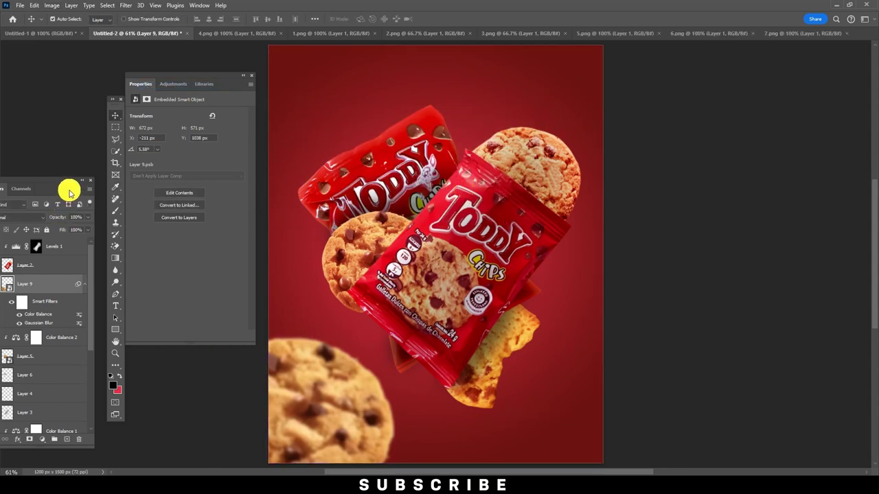
drag(68, 192, 198, 122)
scroll(172, 288, down, 1)
Group Color Balance 1, Curves 1, Levels 2 and Layer 1 as 'chips 1', then duplicate the group.
click(154, 354)
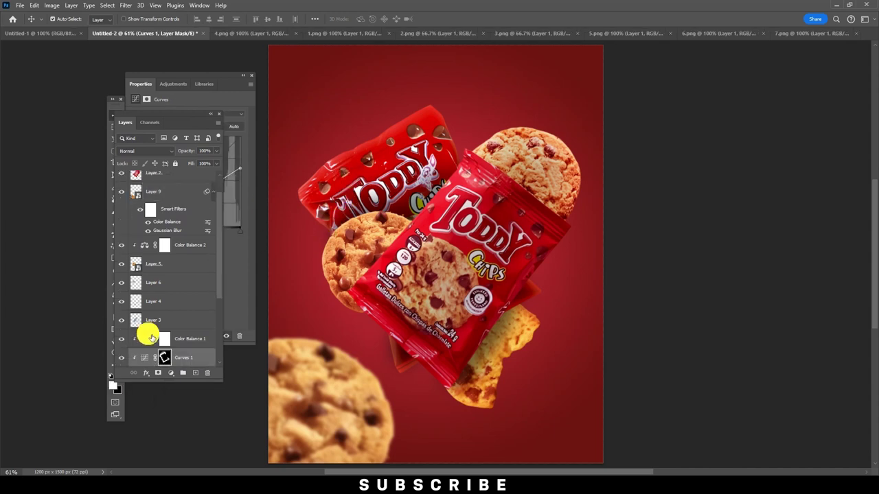
scroll(193, 328, down, 1)
click(208, 305)
scroll(202, 311, down, 1)
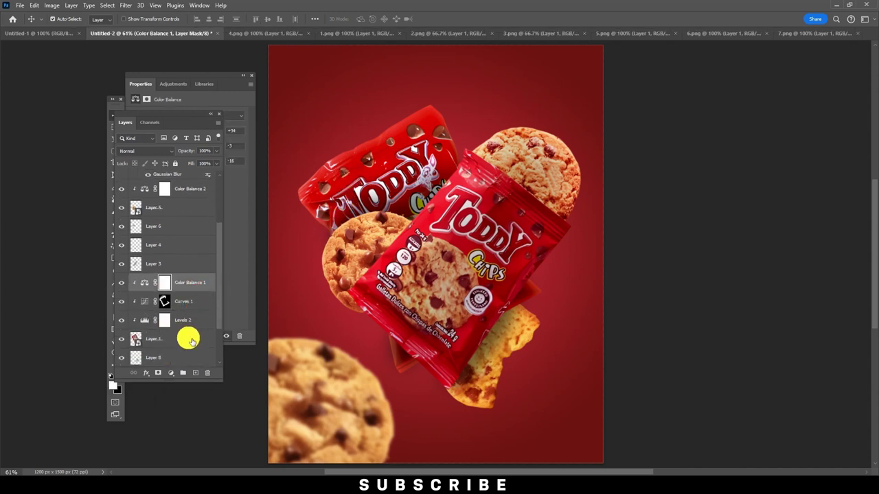
shift+click(190, 341)
key(ctrl+g)
double_click(168, 287)
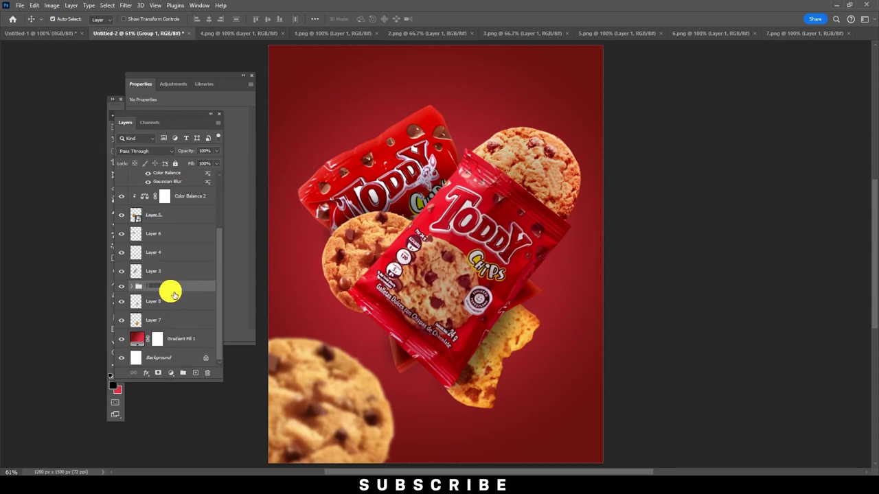
click(172, 293)
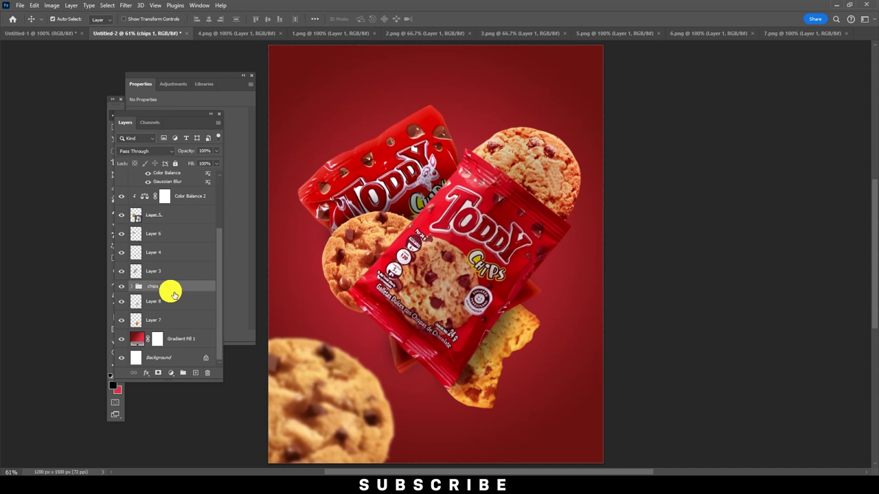
key(ctrl+j)
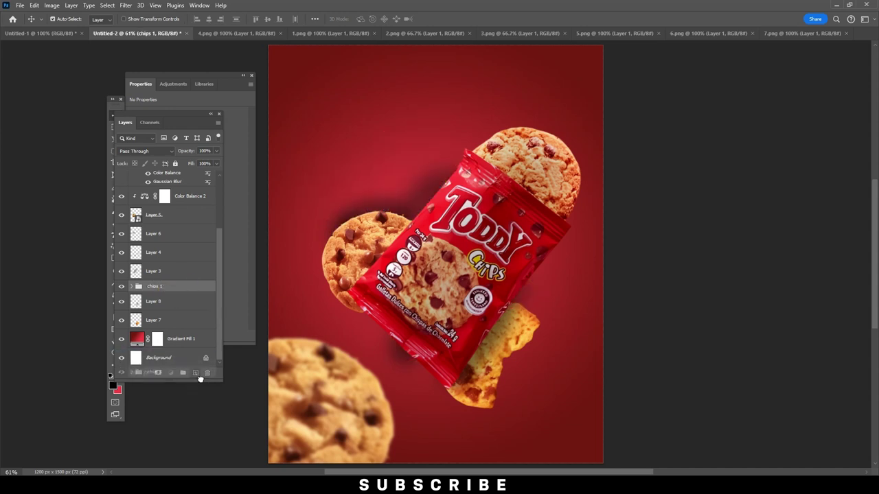
Move the 'chips 1 copy' bag into the poster's lower-right corner.
key(ctrl+t)
mouse_move(385, 165)
mouse_down()
mouse_move(433, 214)
mouse_move(526, 353)
mouse_move(587, 420)
mouse_up()
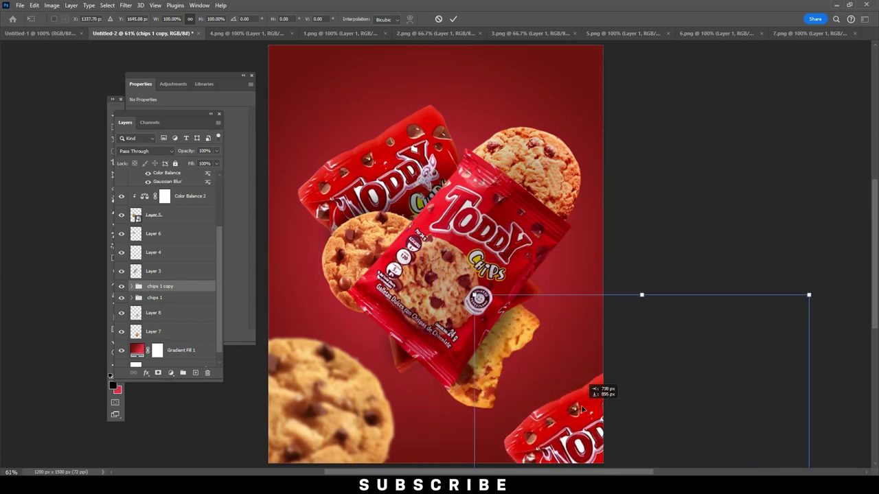
drag(545, 444, 556, 446)
key(Return)
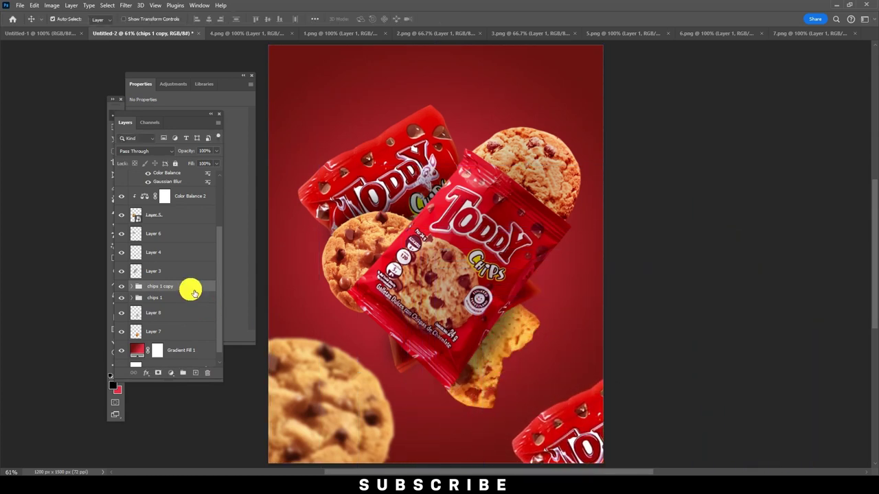
Convert 'chips 1 copy' to a smart object and apply a 5 px Gaussian Blur.
right_click(175, 285)
click(222, 192)
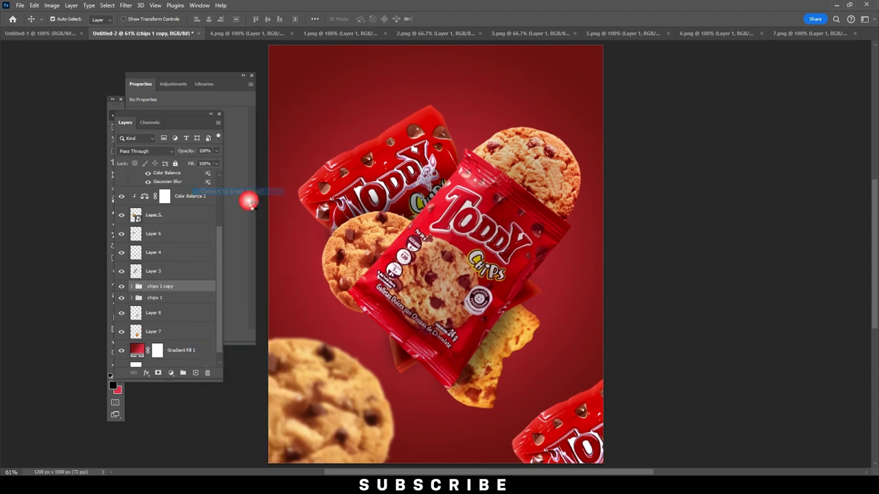
click(140, 5)
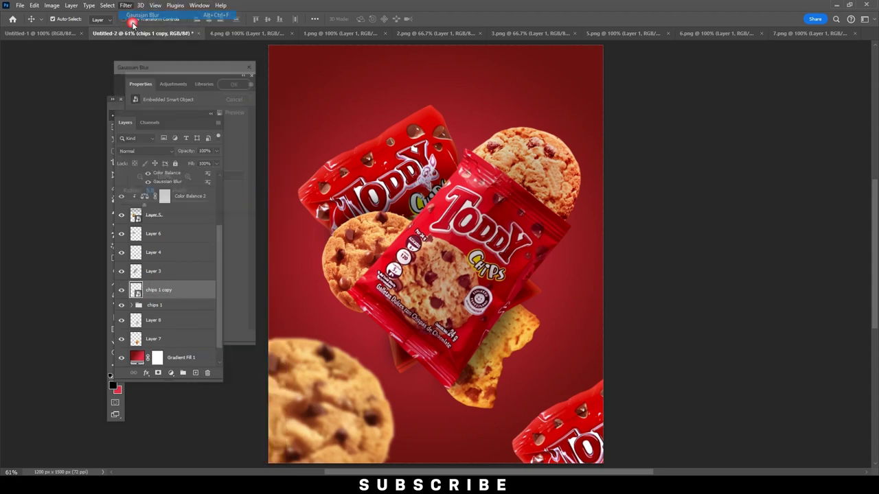
click(233, 83)
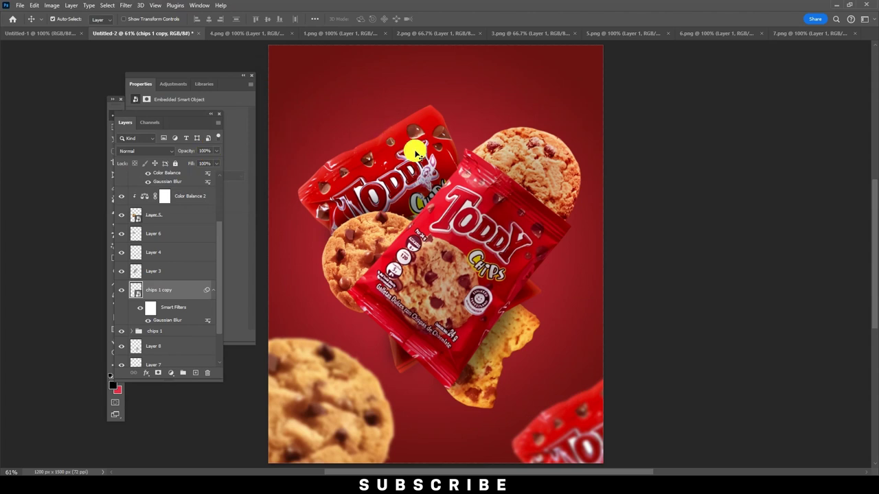
click(782, 36)
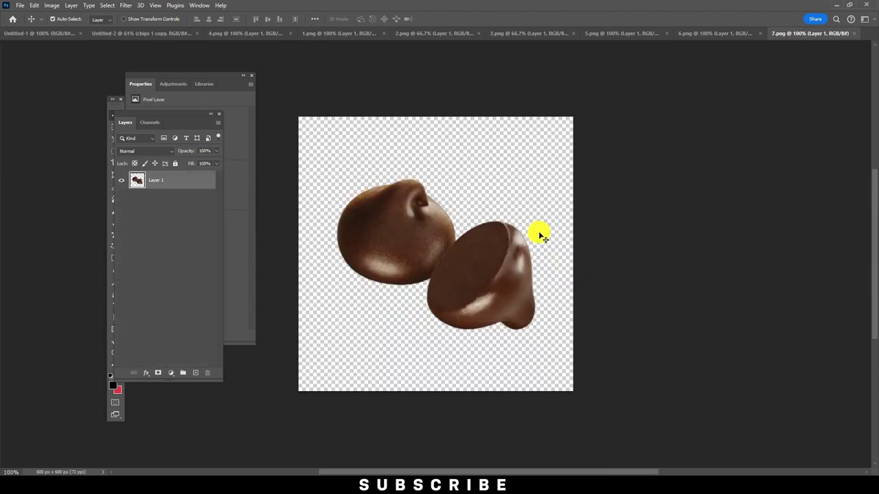
Bring the 7.png chocolate chips into the poster and make them a smart object.
mouse_move(495, 283)
mouse_down()
mouse_move(160, 36)
mouse_move(227, 67)
mouse_up()
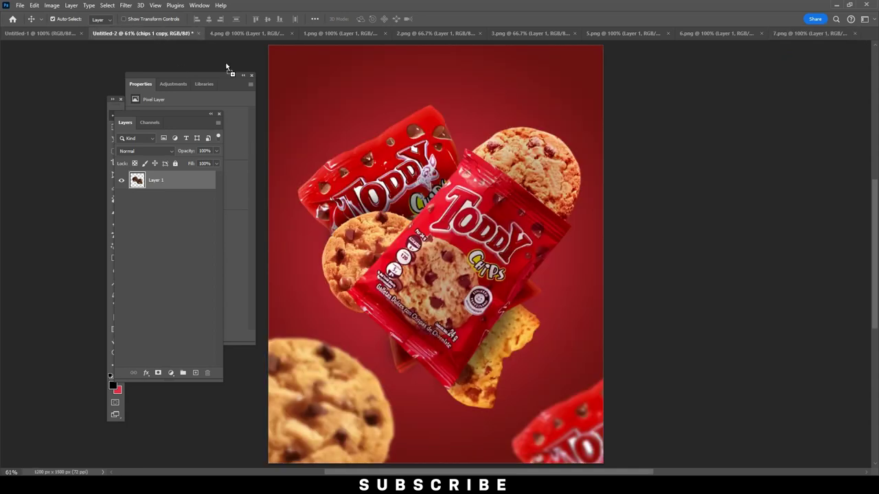
drag(533, 370, 532, 371)
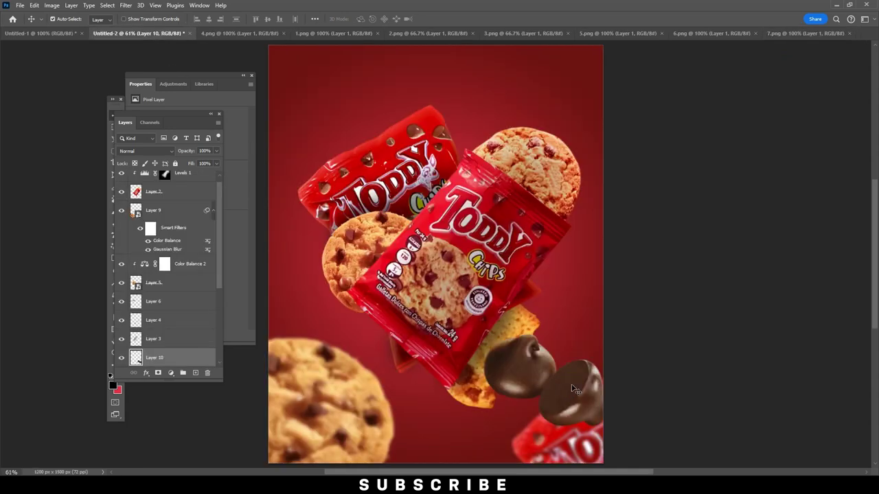
right_click(185, 354)
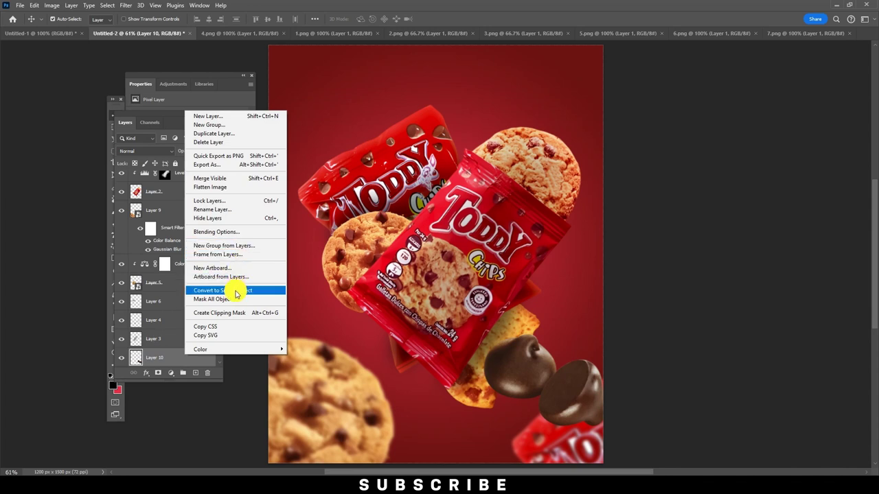
click(236, 291)
Shrink and tilt the chocolate chips beside the lower-right bag.
key(ctrl+t)
mouse_move(599, 335)
mouse_down()
mouse_move(562, 373)
mouse_move(548, 358)
mouse_up()
drag(539, 405, 565, 397)
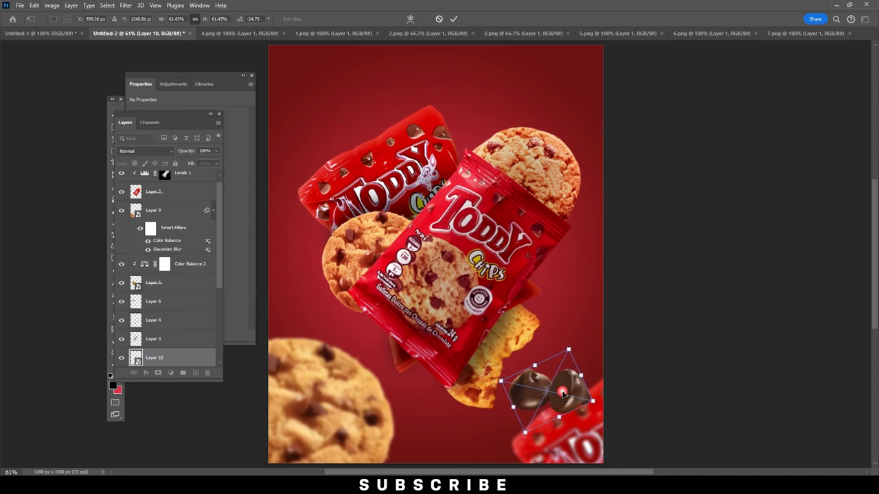
key(Return)
Apply Gaussian Blur to the chocolate chips twice.
click(125, 6)
click(126, 7)
click(144, 15)
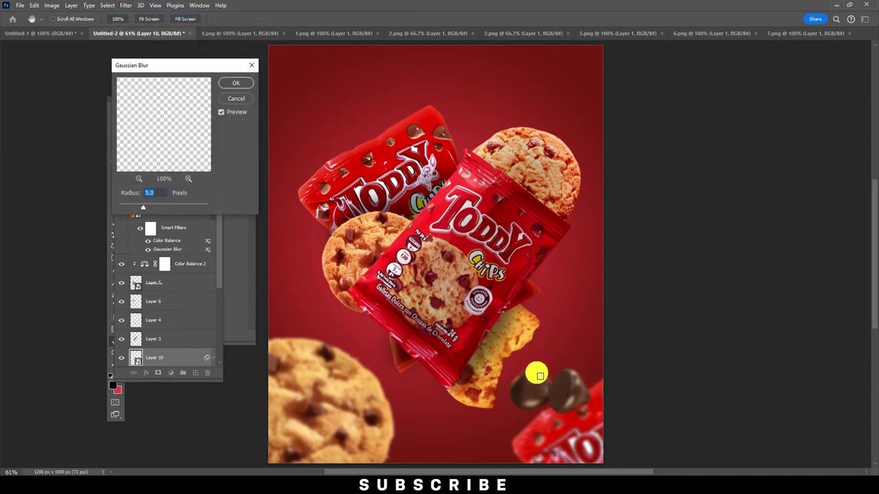
click(233, 84)
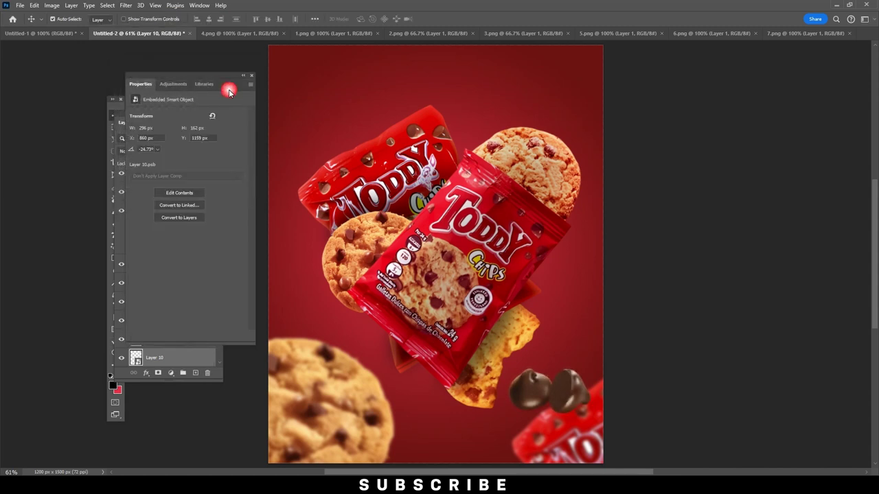
click(120, 6)
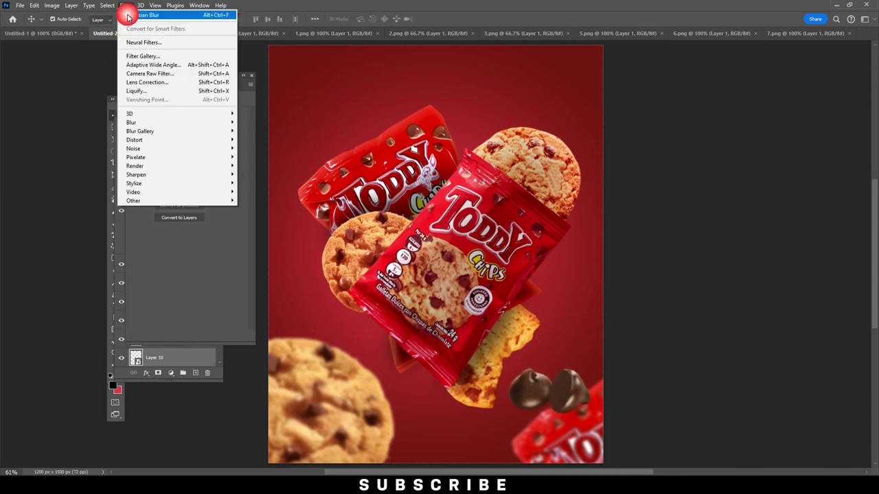
click(236, 83)
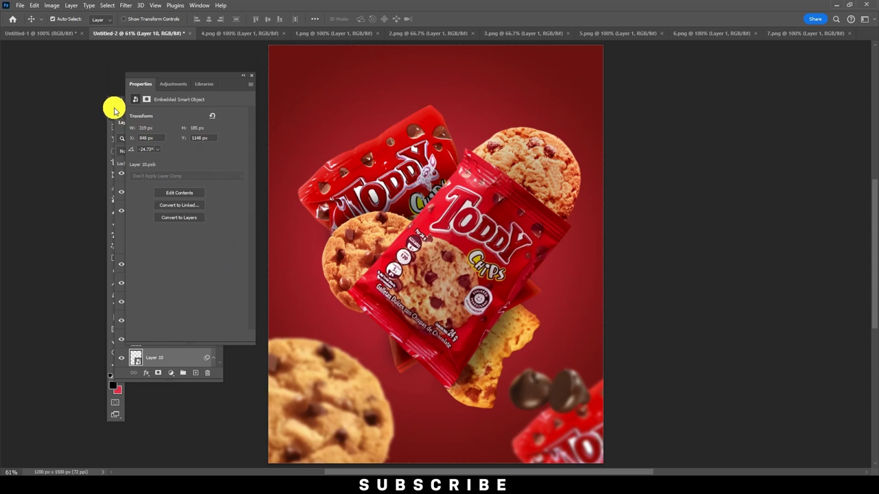
click(114, 103)
Move the chips lower, scale them down again, and close the smart object properties.
drag(553, 385, 562, 410)
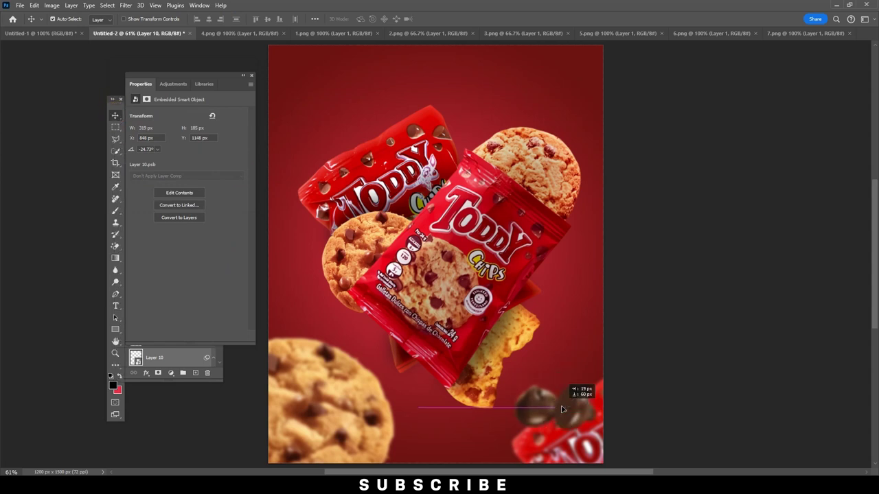
click(38, 7)
click(36, 10)
click(69, 209)
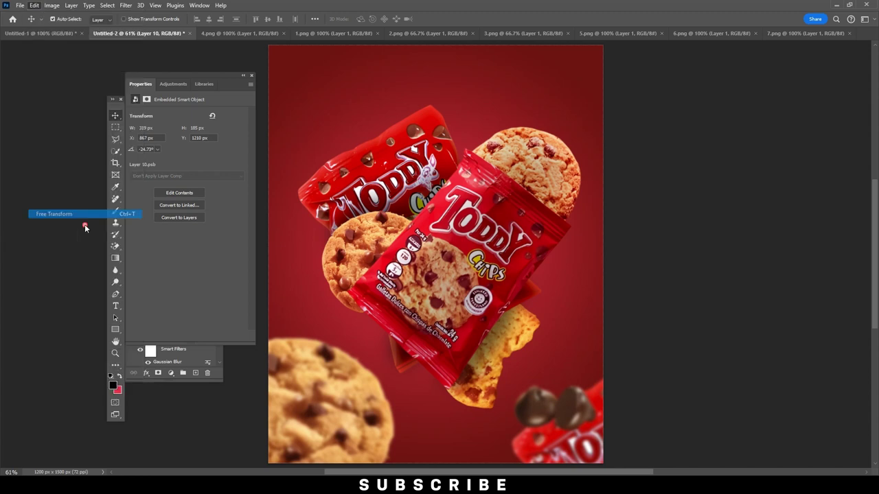
key(Return)
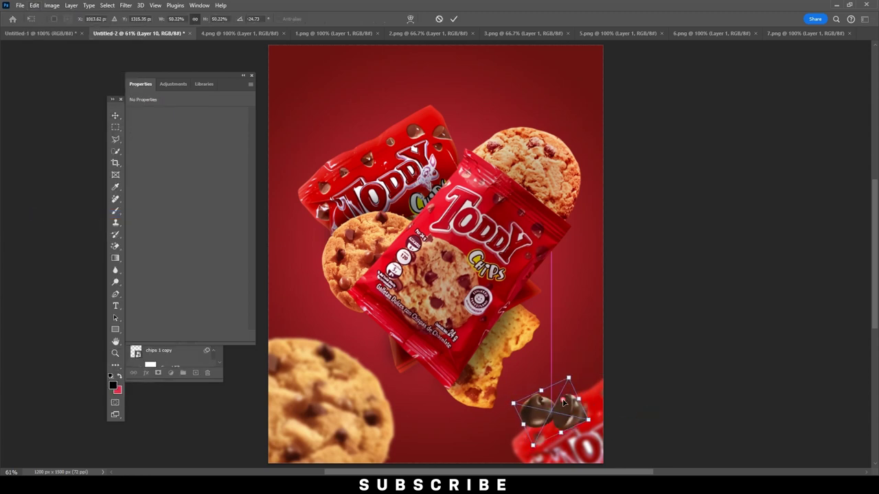
drag(226, 84, 809, 157)
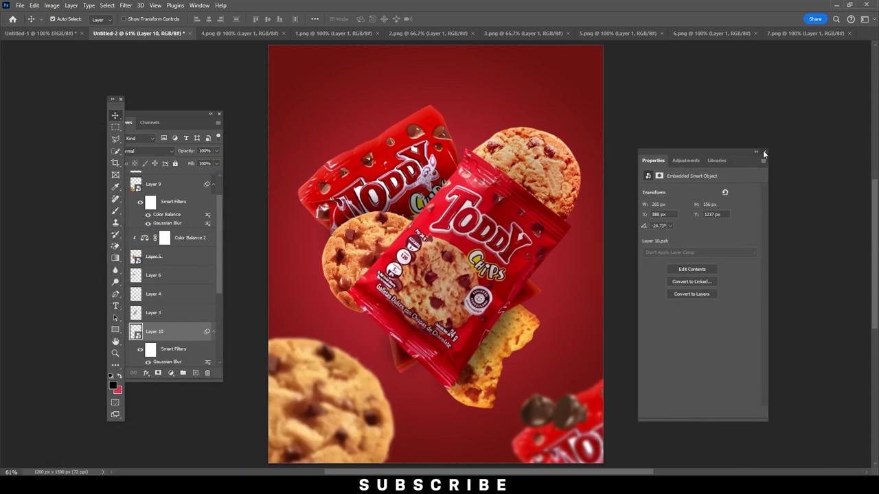
click(764, 154)
scroll(192, 270, down, 3)
Add Layer 11 beneath the chocolate chips and brush a soft dark shadow under them at 31% opacity.
click(195, 373)
drag(178, 278, 177, 331)
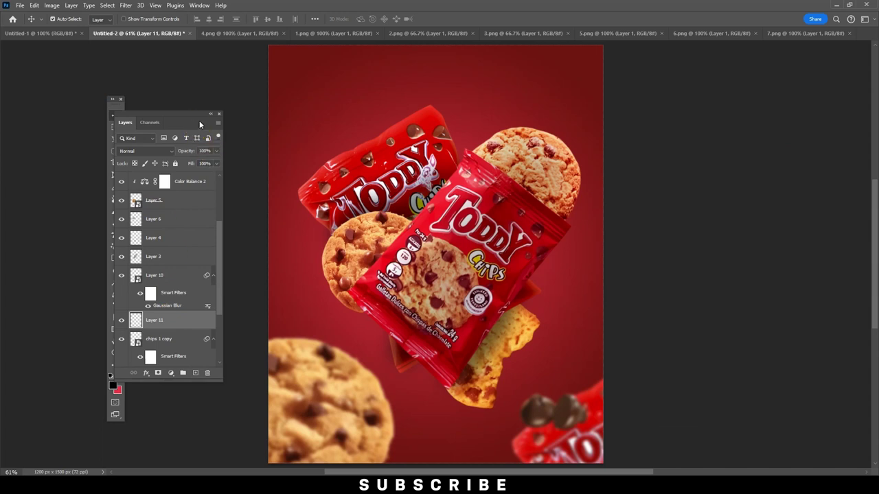
drag(200, 124, 226, 120)
click(115, 213)
mouse_move(602, 453)
mouse_down()
mouse_move(573, 445)
mouse_move(585, 444)
mouse_up()
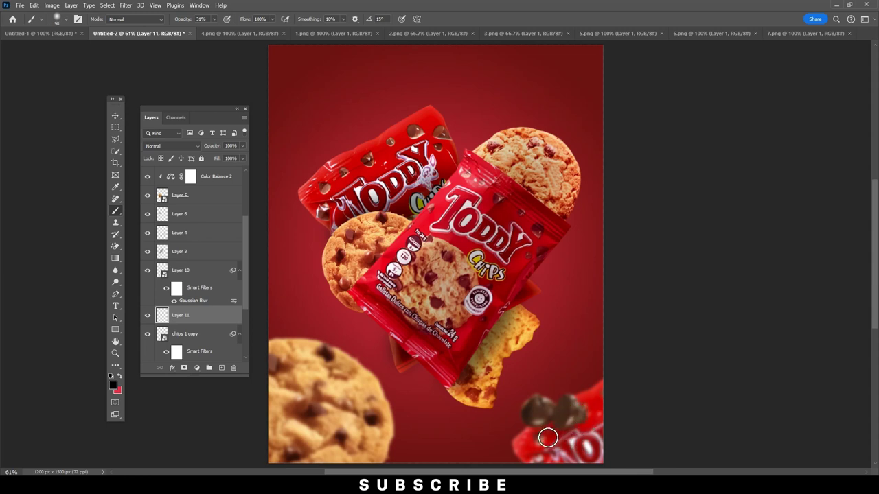
drag(591, 419, 548, 434)
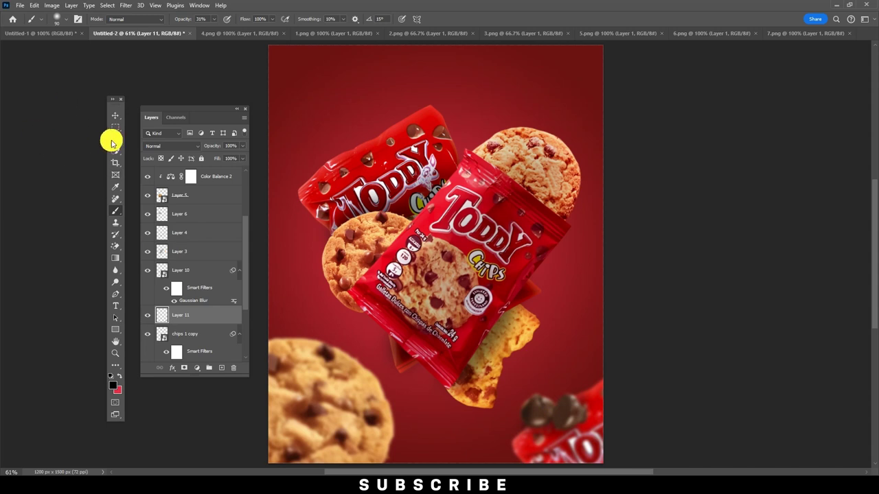
click(116, 115)
scroll(206, 229, up, 3)
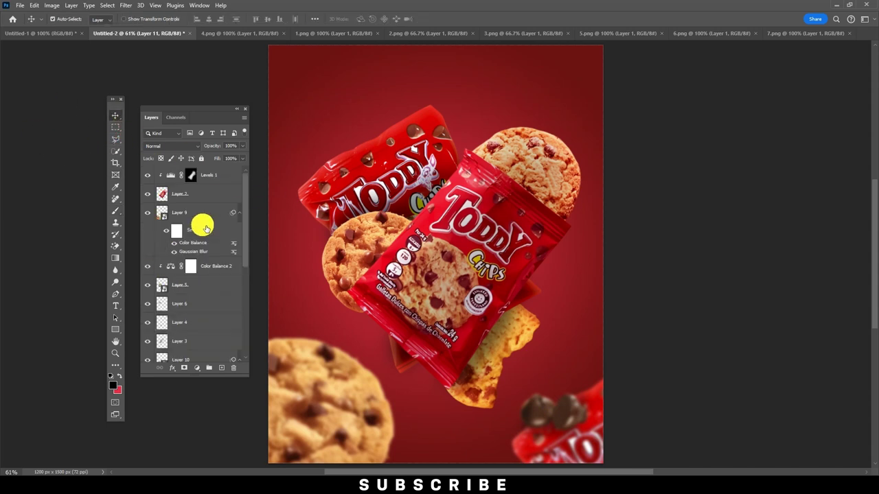
Bring the two chocolate chips from 6.png into the poster and close 7.png and 6.png.
click(225, 176)
click(790, 33)
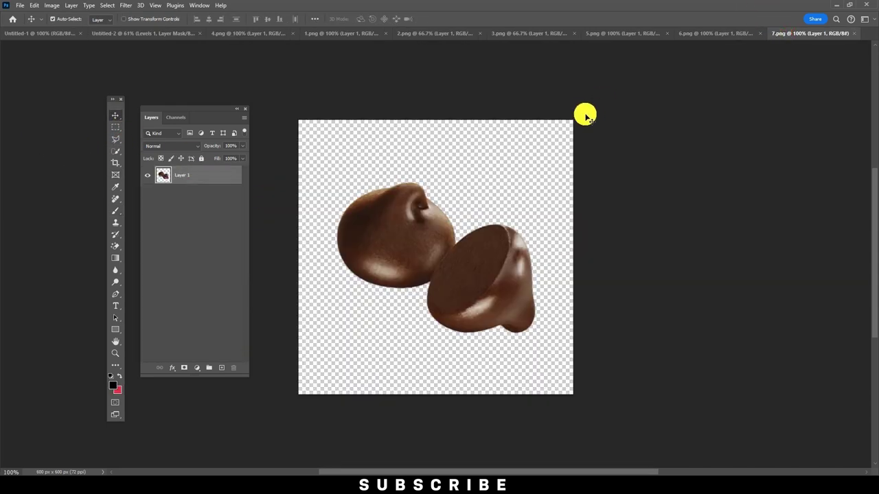
click(855, 34)
click(707, 33)
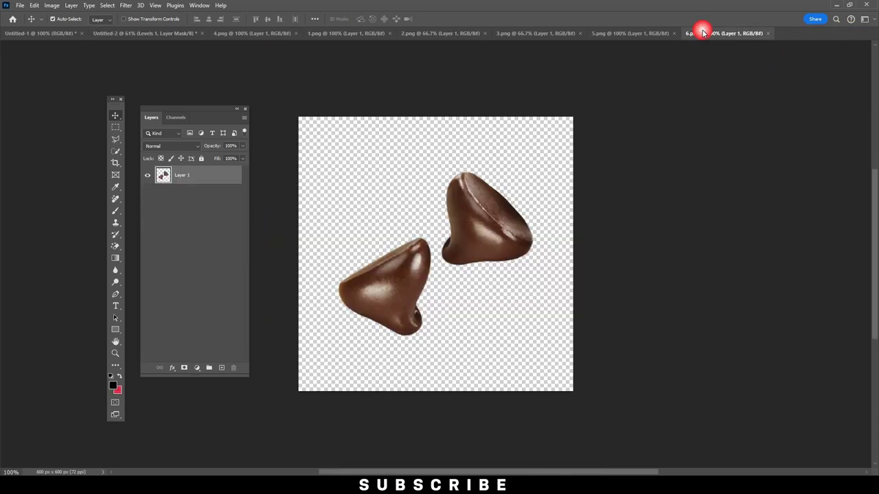
drag(470, 216, 273, 104)
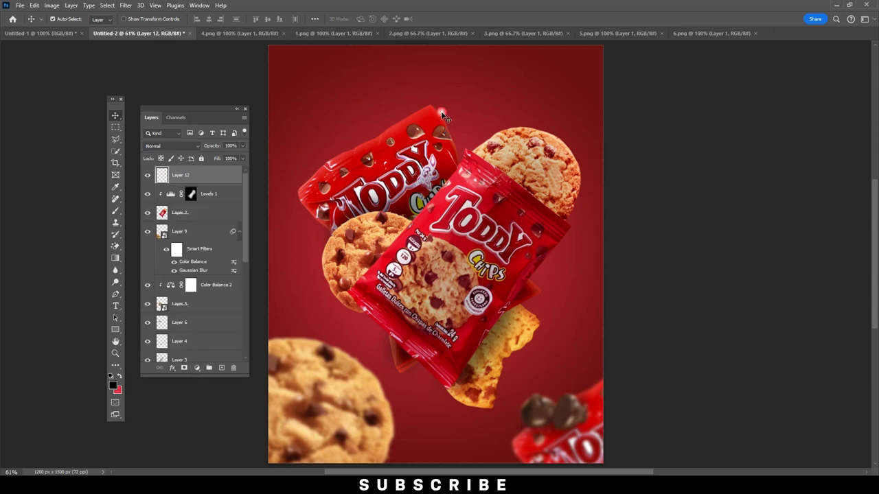
click(754, 33)
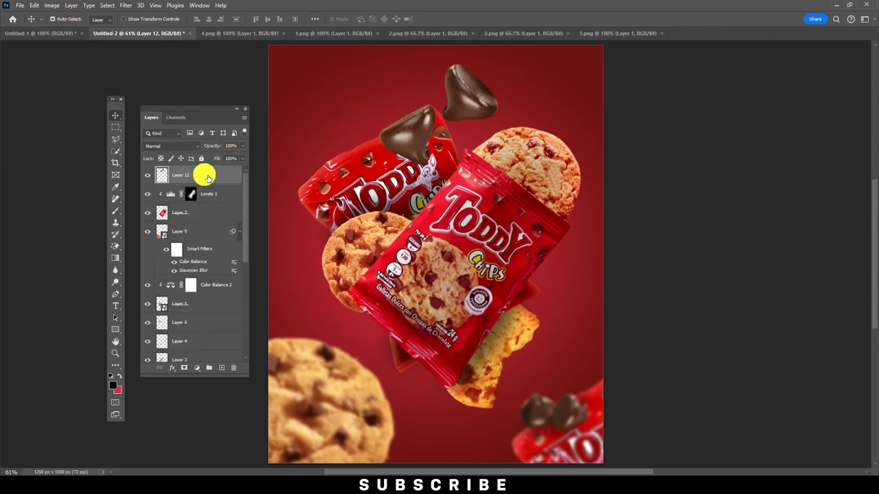
Make the chips a smart object, then shrink them and place them by the top cookie.
right_click(204, 174)
click(265, 353)
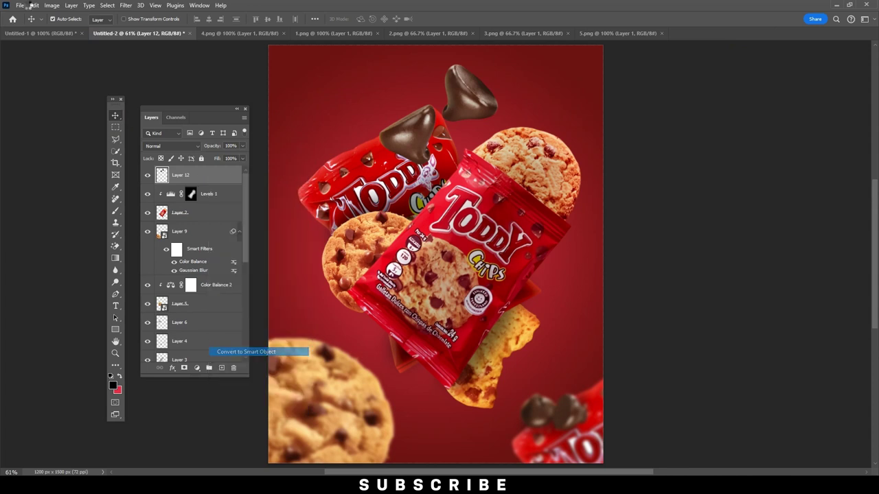
click(33, 5)
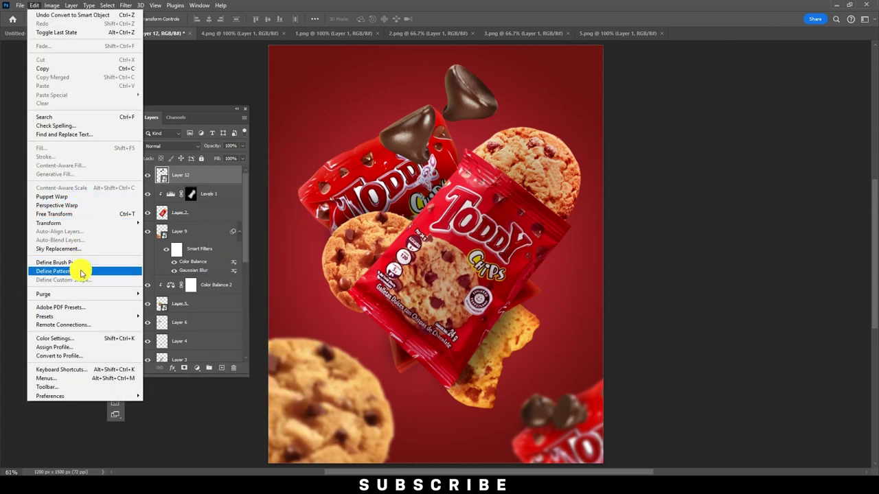
click(69, 214)
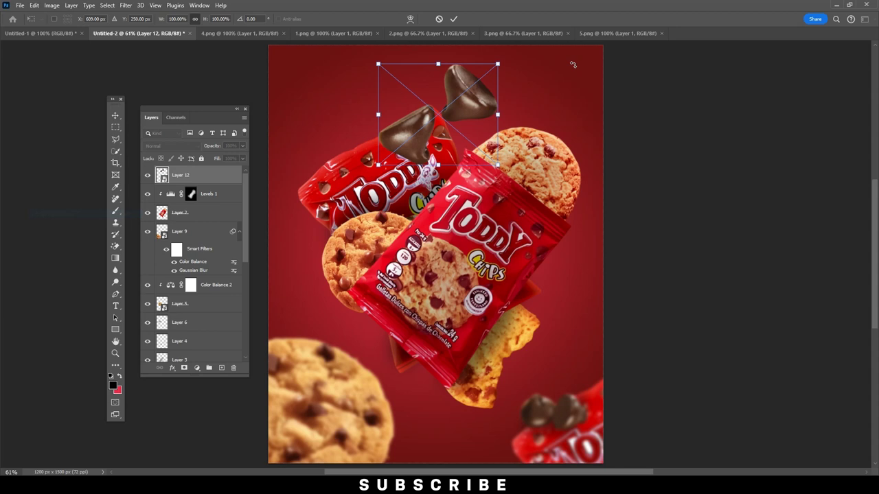
mouse_move(500, 66)
mouse_down()
mouse_move(420, 95)
mouse_move(482, 140)
mouse_up()
key(Return)
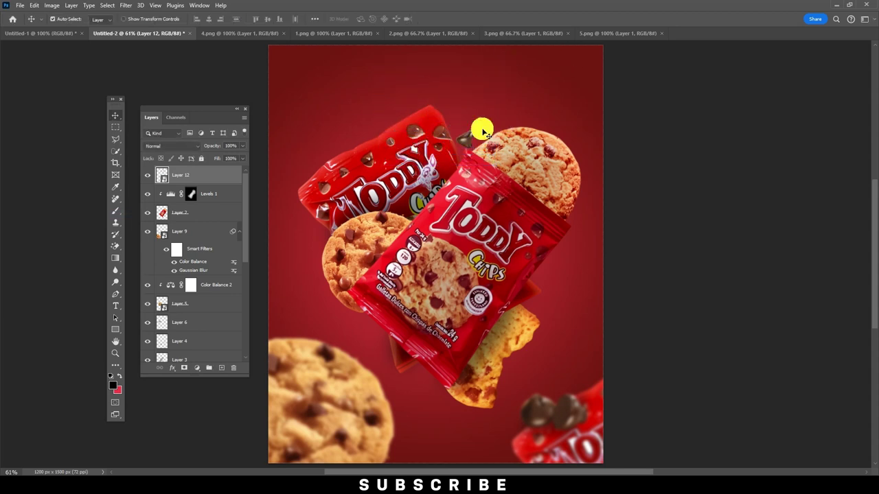
Apply a Gaussian Blur to the new chocolate chips (Layer 12).
click(127, 6)
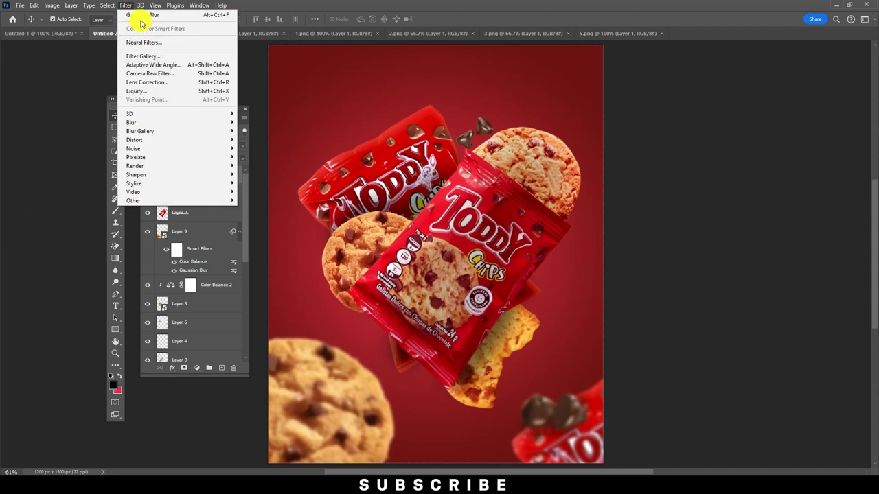
click(140, 17)
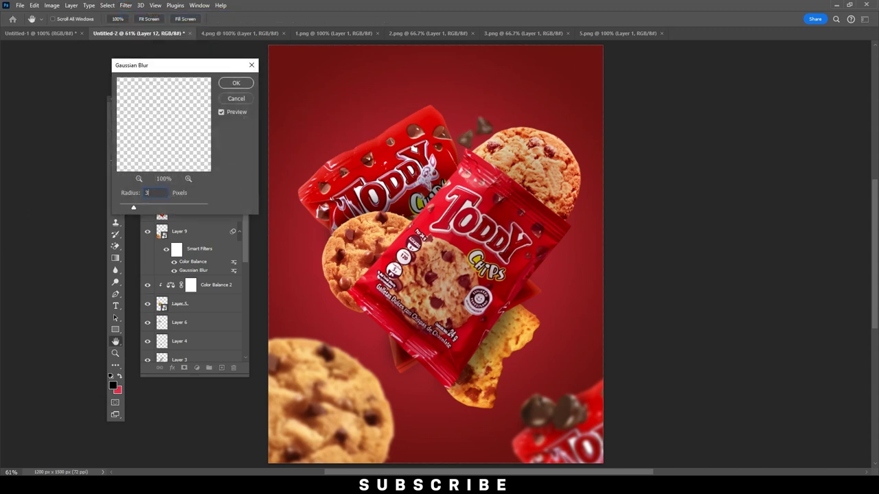
click(236, 83)
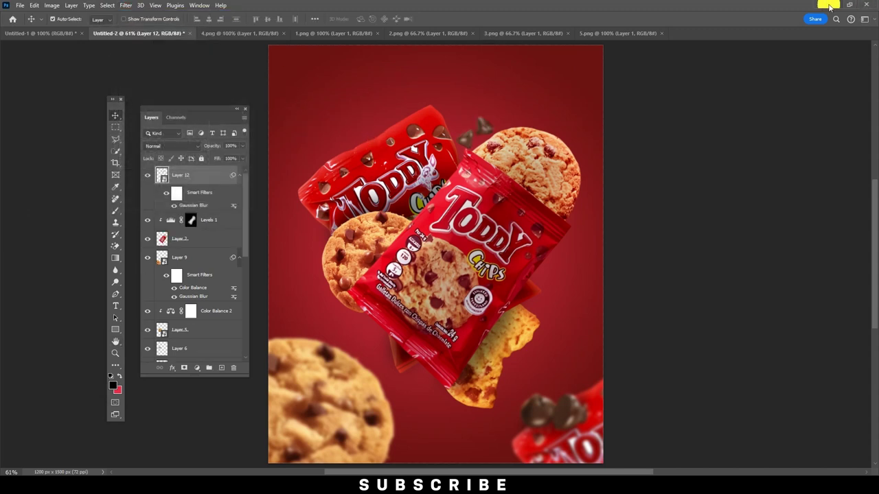
click(629, 34)
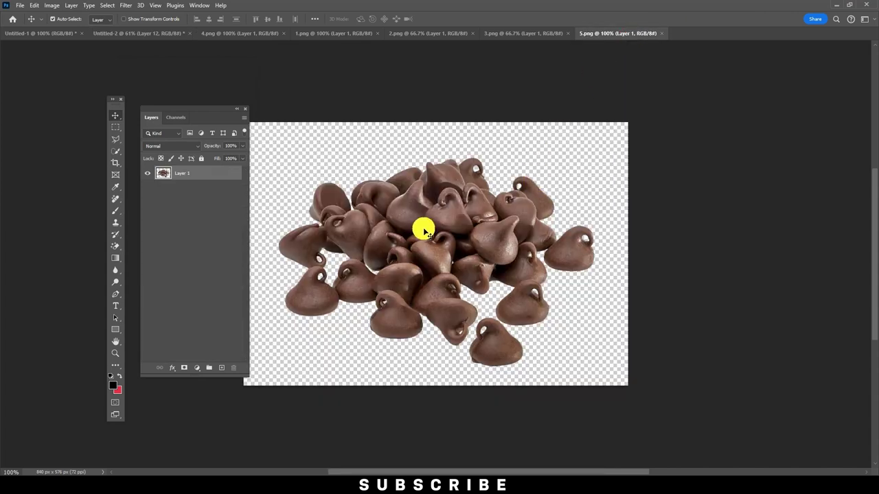
Bring the 5.png chocolate-chip pile into the poster as Layer 13 and close 5.png.
drag(423, 230, 153, 40)
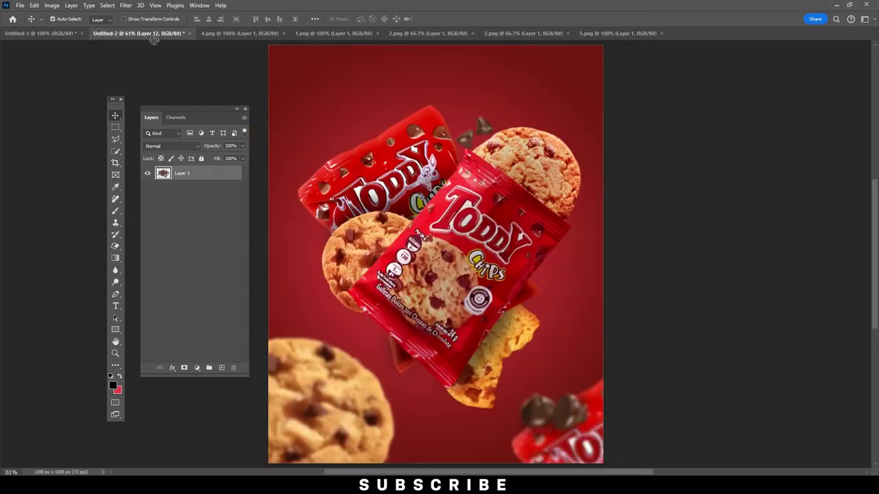
drag(400, 199, 400, 199)
click(661, 33)
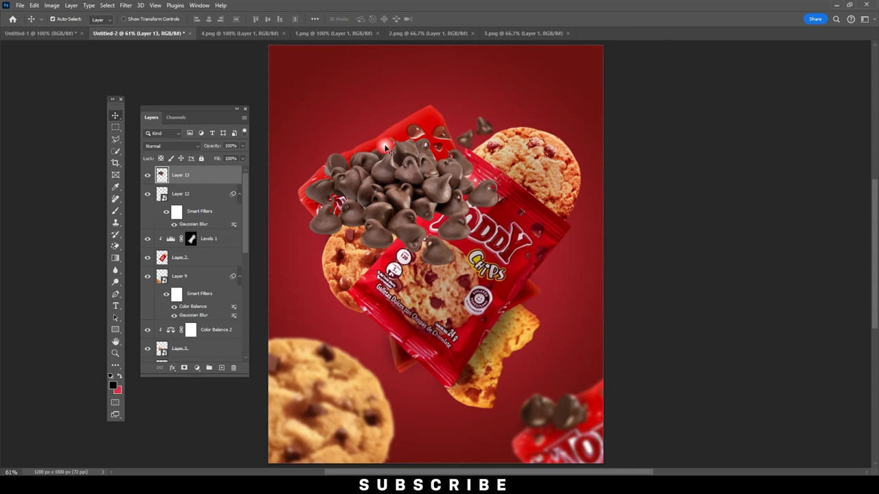
Move Layer 13 below Layer 2, position it peeking behind the pack, and reapply Gaussian Blur.
drag(425, 209, 450, 273)
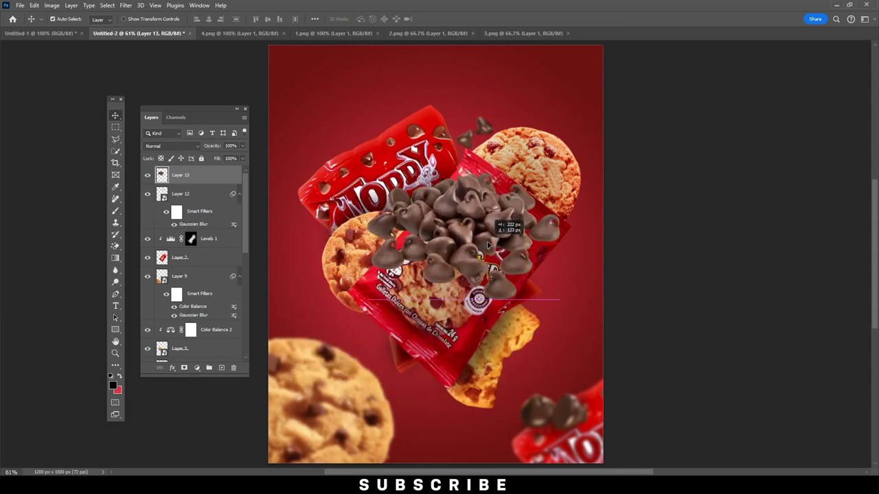
drag(451, 273, 388, 328)
drag(204, 182, 198, 268)
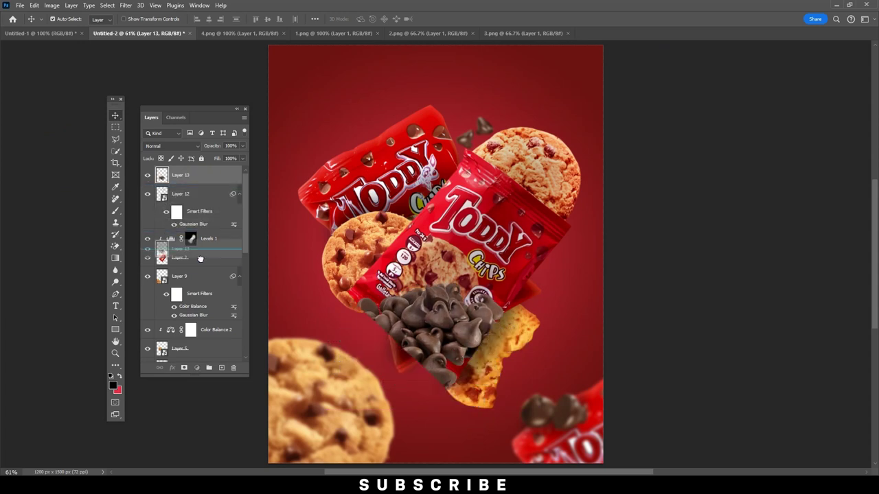
mouse_move(406, 378)
mouse_down()
mouse_move(459, 256)
mouse_move(468, 254)
mouse_up()
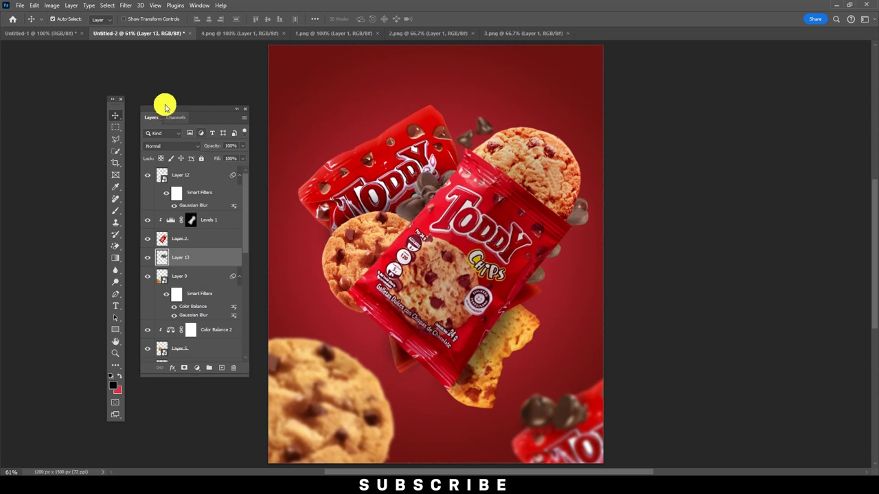
click(126, 5)
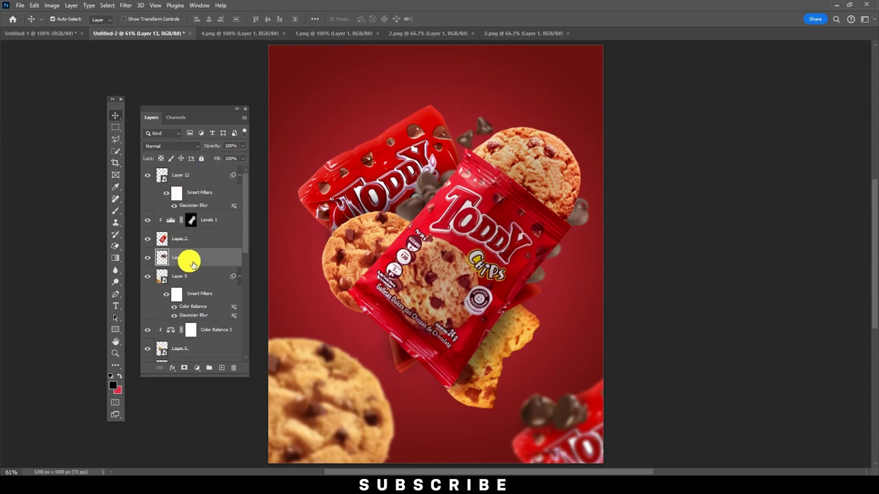
Add a Levels adjustment clipped to Layer 13 with input black 24 and output white 209.
click(198, 368)
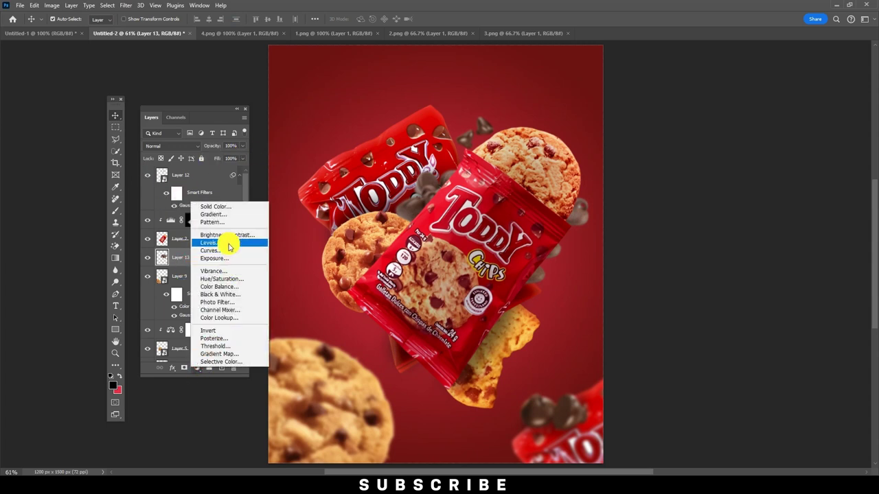
click(230, 238)
click(699, 411)
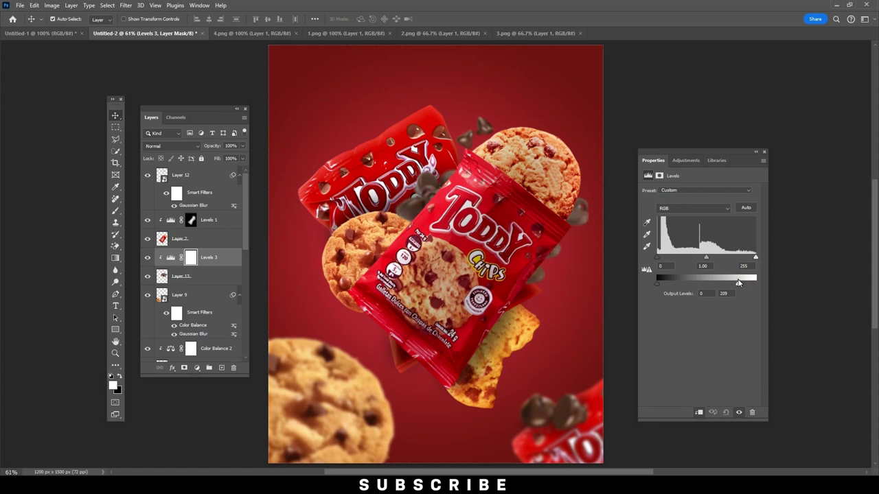
drag(658, 259, 668, 261)
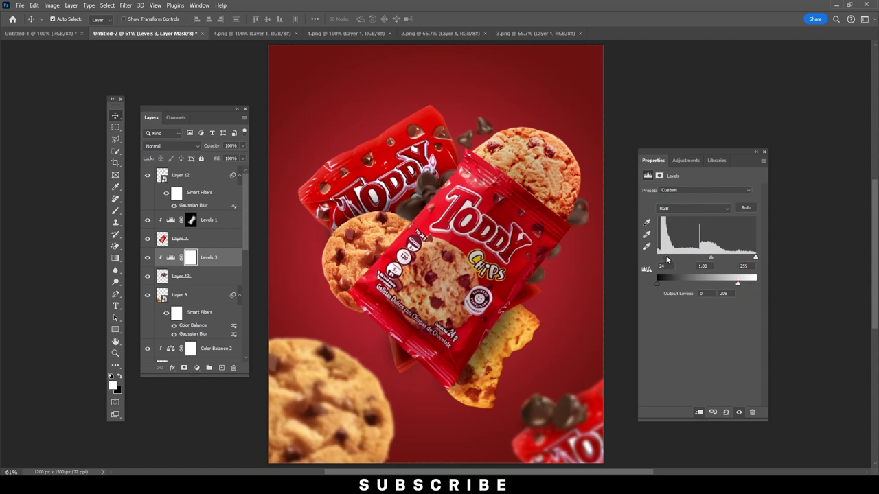
click(763, 152)
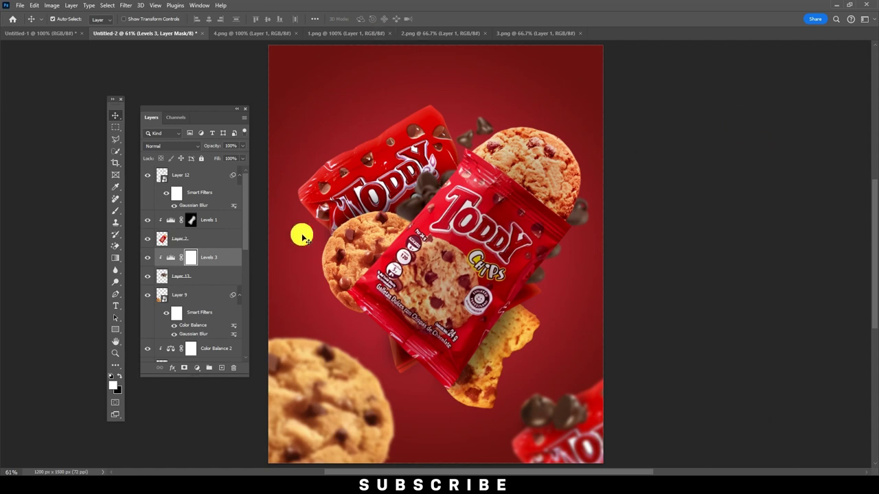
click(337, 418)
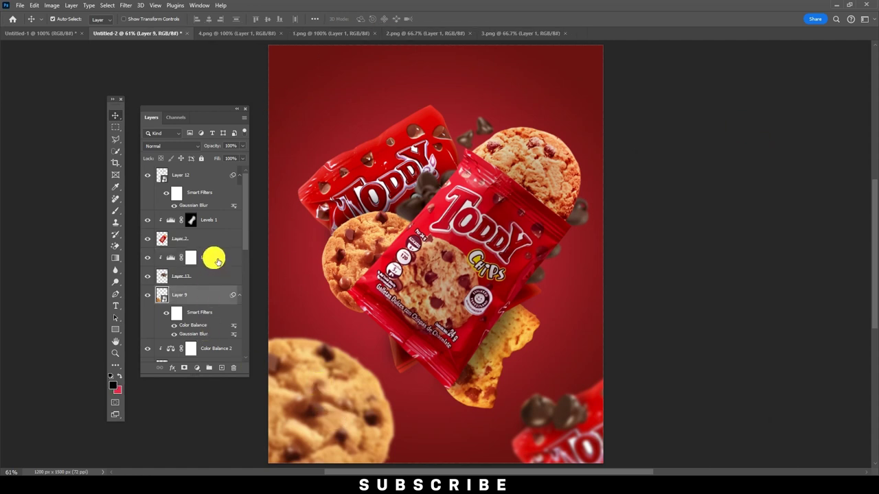
click(201, 278)
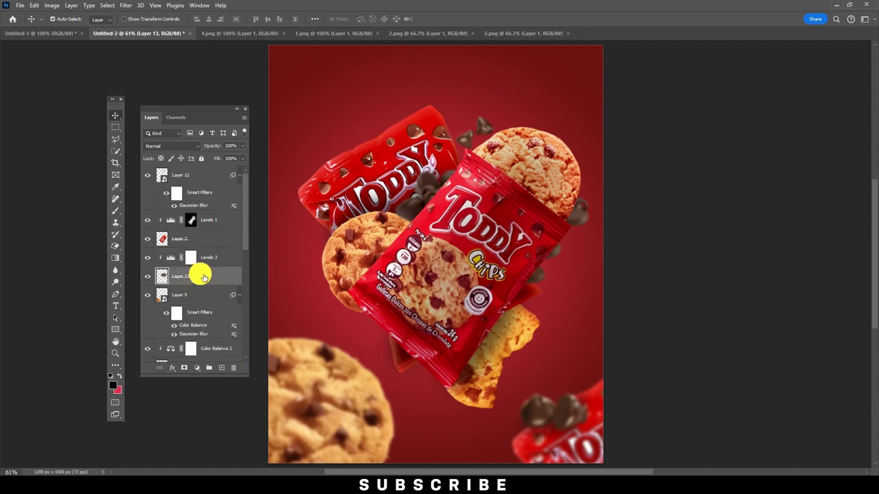
Duplicate the blurred Layer 9 cookie and move the copy to the top edge.
click(232, 328)
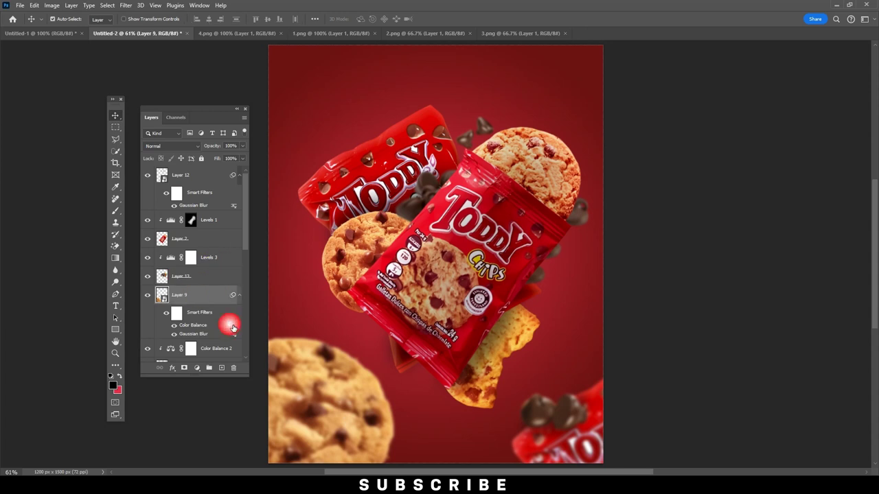
drag(162, 292, 221, 368)
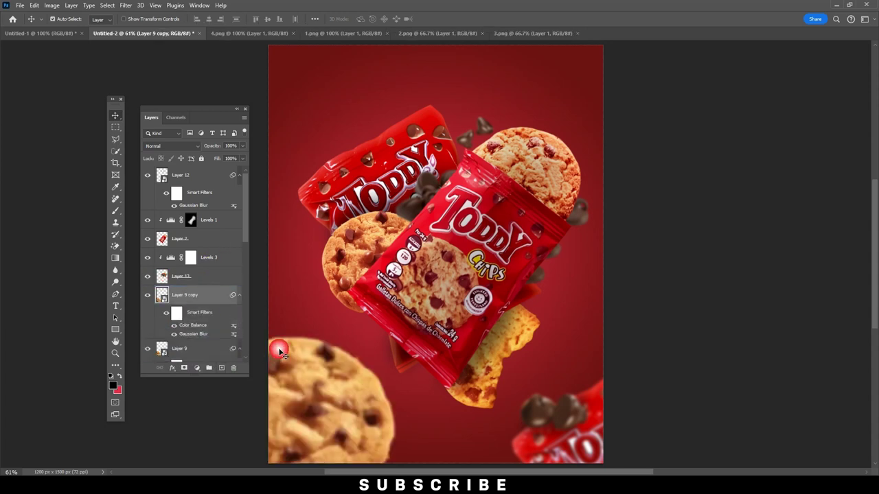
drag(326, 394, 622, 69)
mouse_move(583, 108)
mouse_down()
mouse_move(527, 108)
mouse_move(582, 91)
mouse_up()
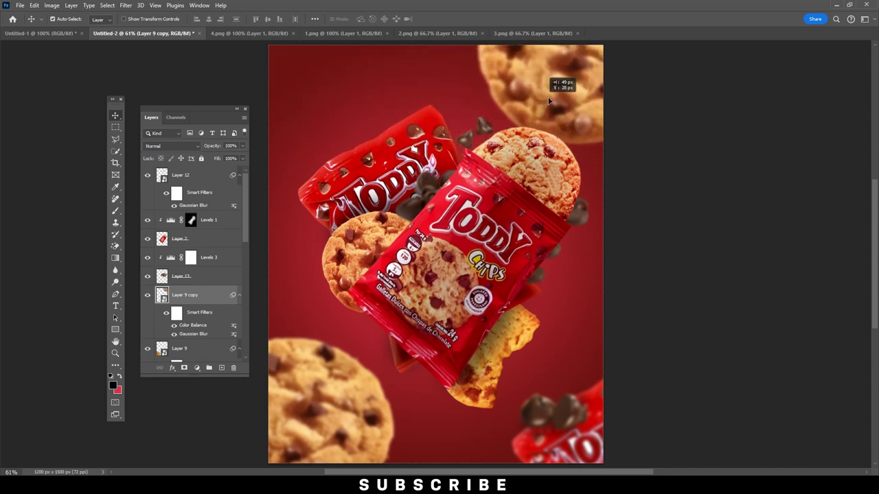
Shrink the Layer 9 copy cookie with Free Transform.
click(49, 6)
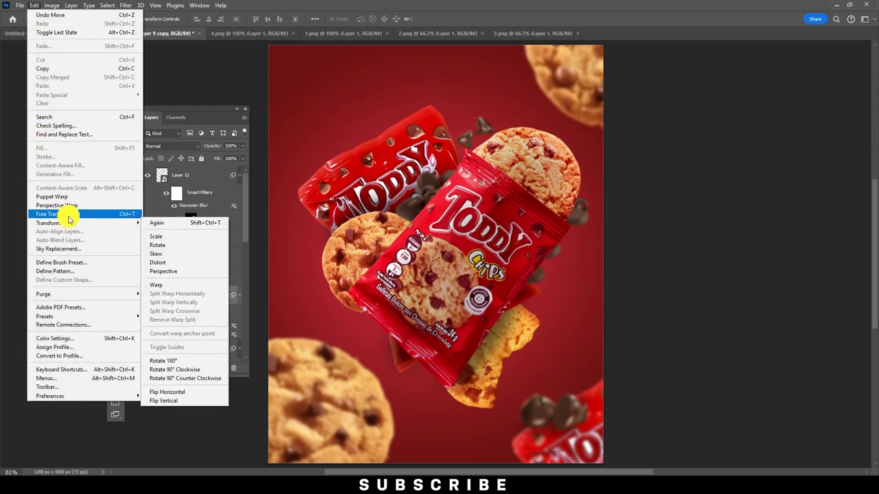
click(192, 264)
mouse_move(691, 144)
mouse_down()
mouse_move(613, 73)
mouse_move(588, 81)
mouse_up()
key(Return)
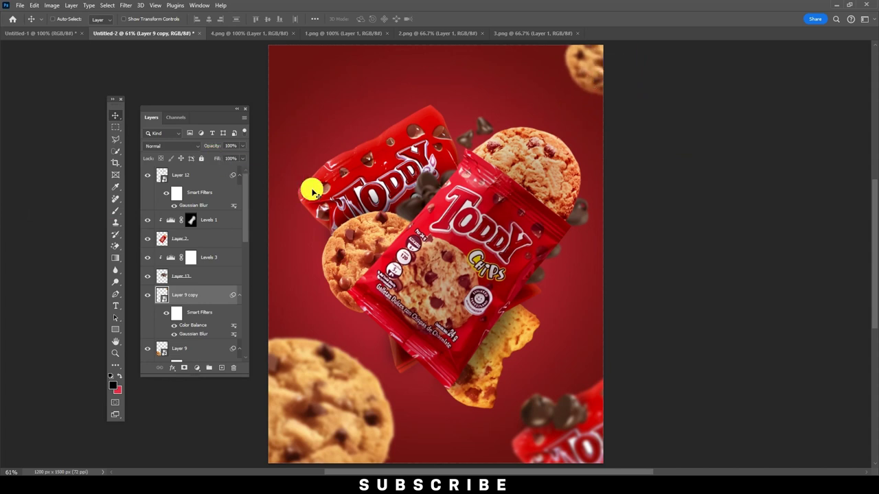
Move the cookie copy to the upper-left corner, enlarge and tilt it, and add Layer 14.
drag(588, 63, 305, 108)
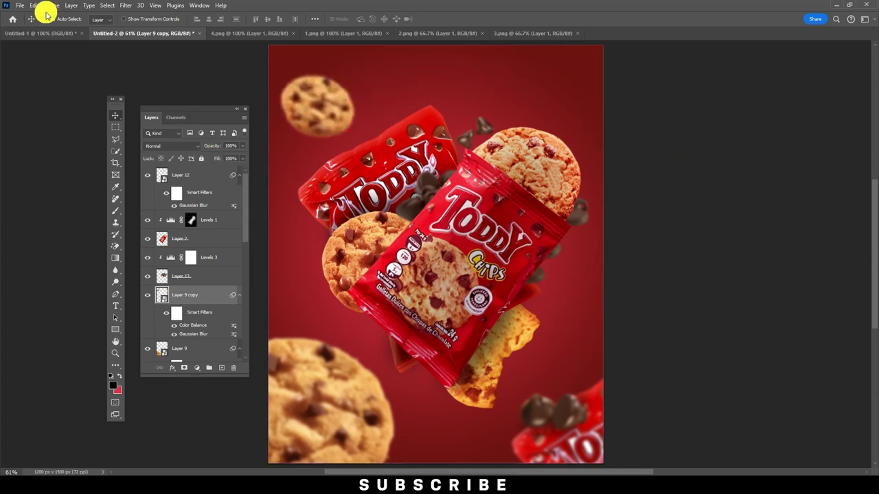
click(34, 5)
mouse_move(359, 126)
mouse_down()
mouse_move(299, 154)
mouse_move(309, 163)
mouse_up()
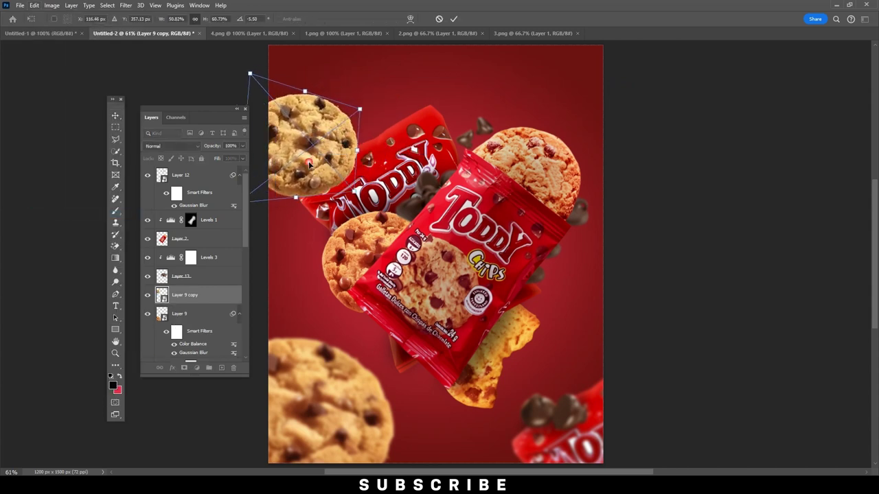
key(Return)
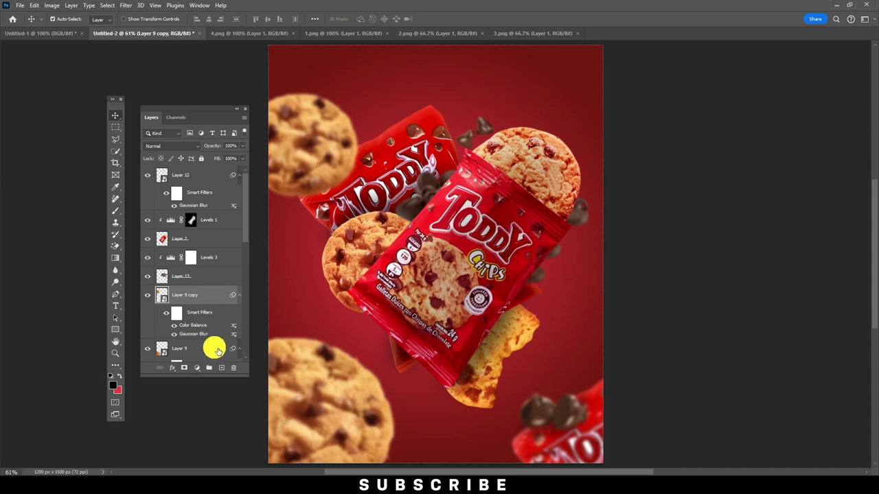
click(222, 370)
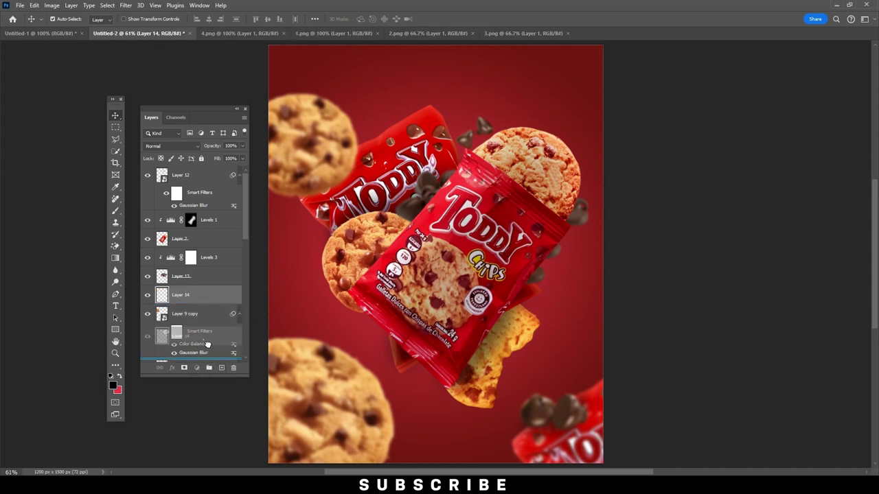
Put Layer 14 below Layer 9 copy and brush faint low-opacity shading over the back Toddy pack.
drag(208, 301, 185, 344)
click(116, 210)
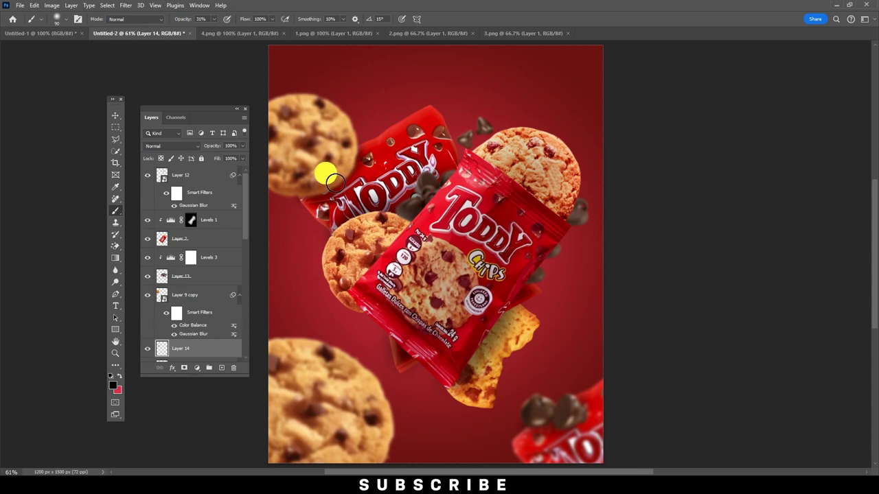
drag(332, 208, 373, 165)
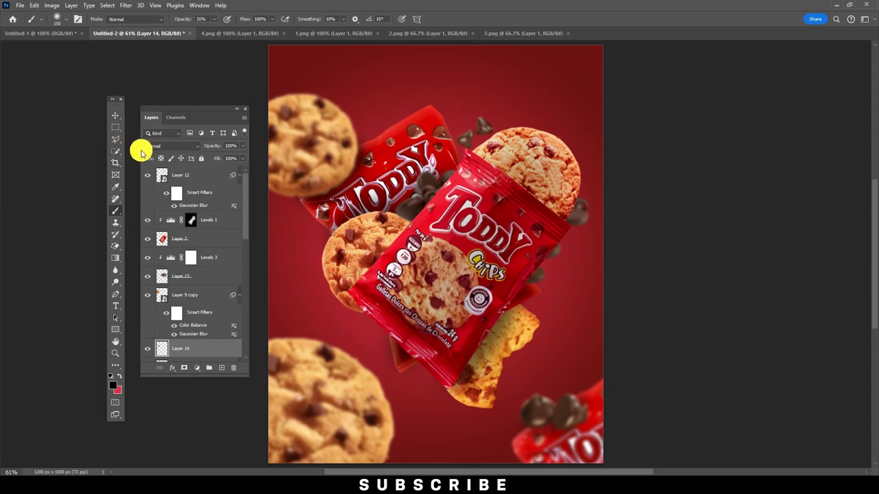
drag(324, 166, 349, 154)
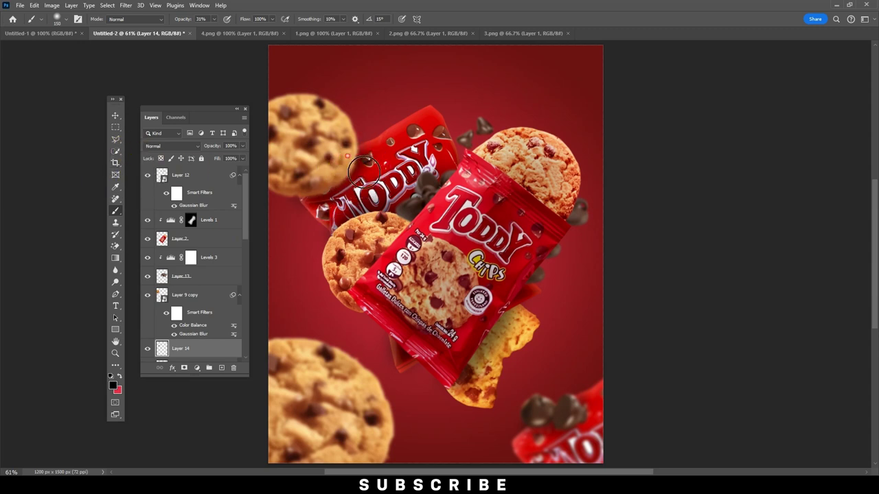
click(115, 115)
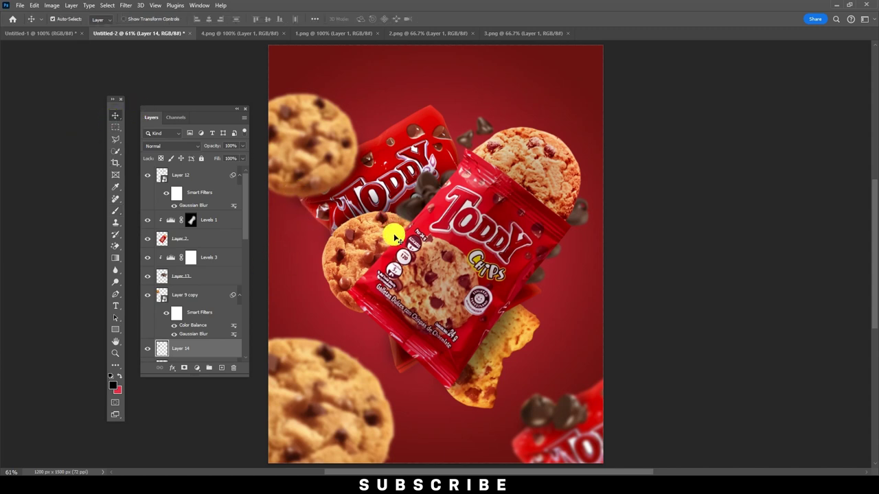
click(441, 291)
Group Levels 1 and Layer 2 into a group named chip-2.
shift+click(217, 244)
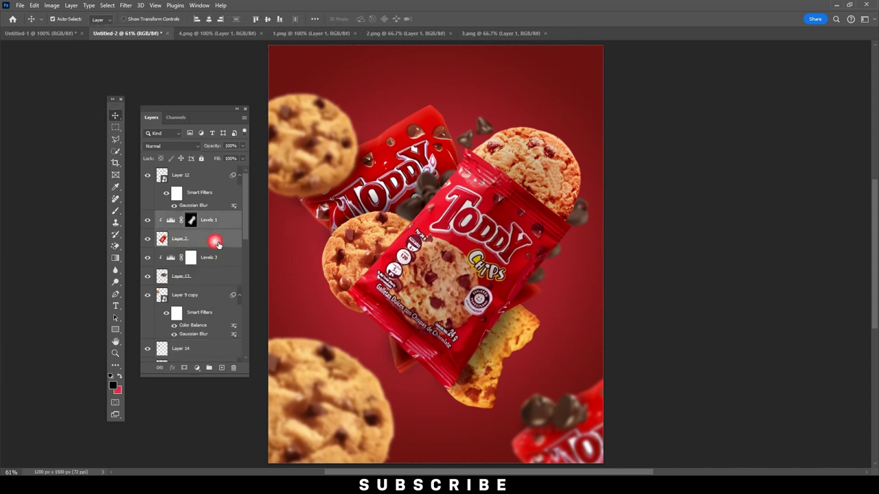
key(ctrl+g)
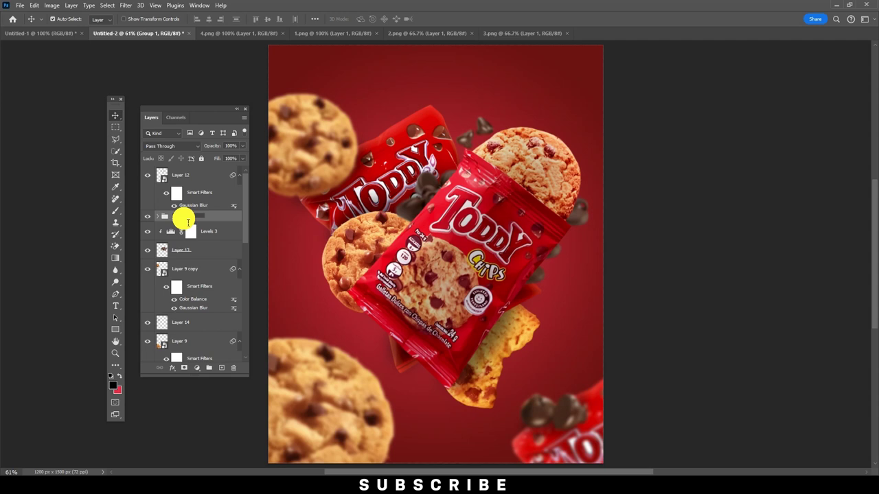
text(chip-2)
key(Return)
Duplicate chip-2 as a smart object in the top-right corner with 3 px Gaussian Blur.
drag(158, 339, 230, 367)
right_click(209, 218)
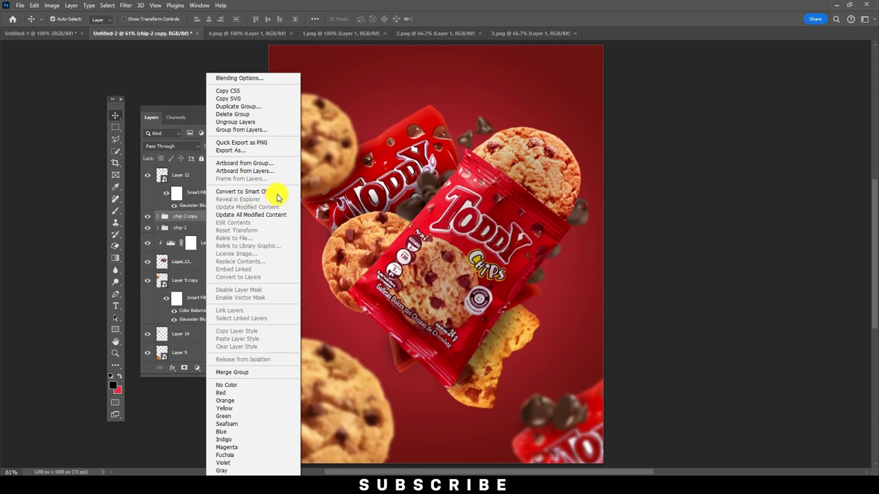
click(276, 192)
drag(489, 278, 589, 91)
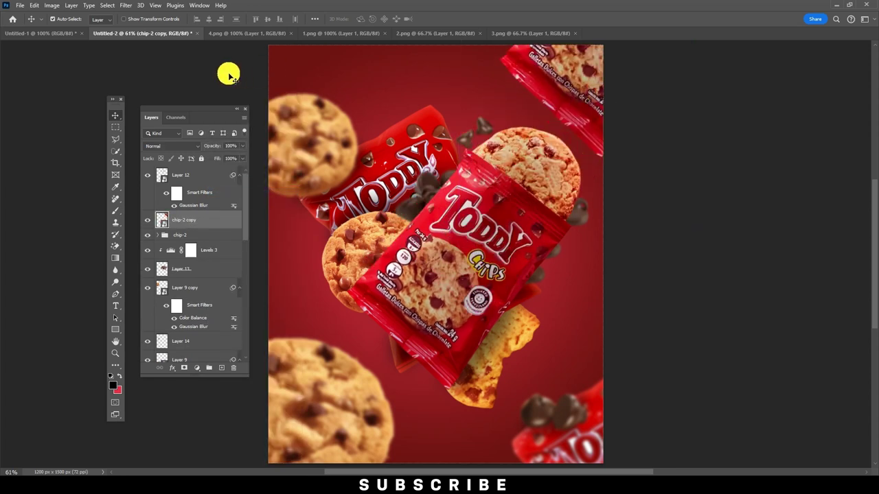
click(125, 5)
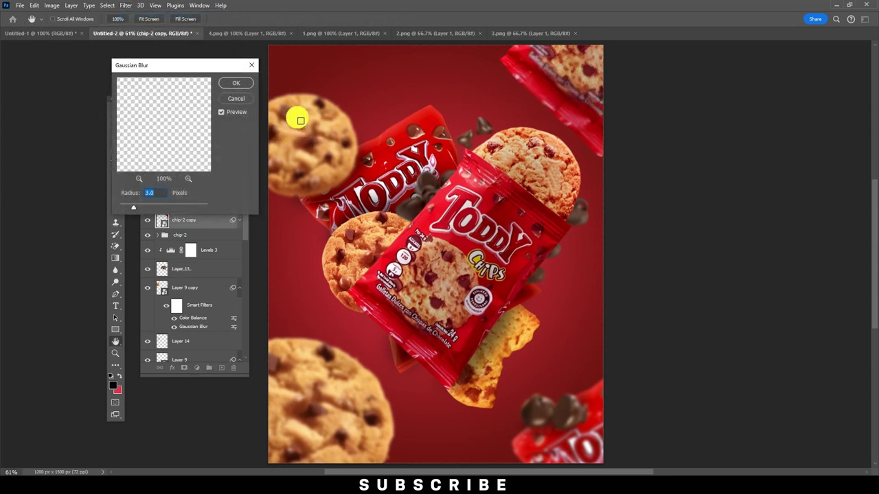
click(237, 85)
click(237, 85)
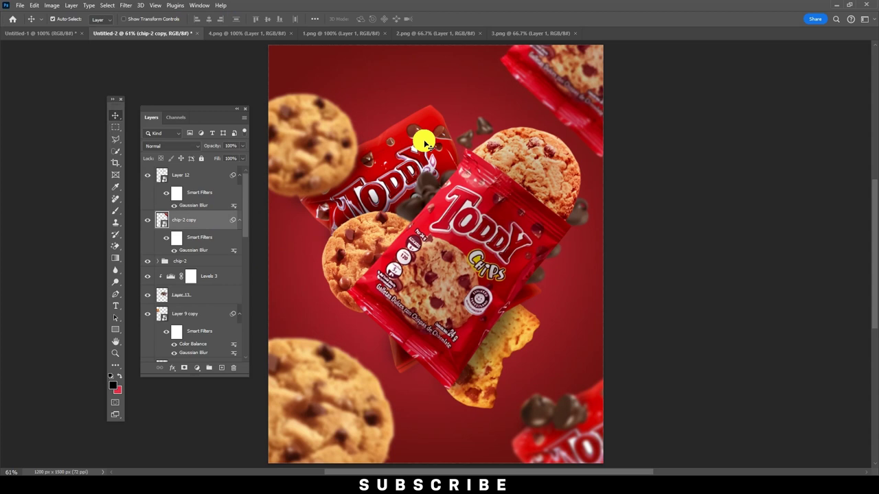
Duplicate the chocolate-chip Layer 10 and place the copy at the upper left.
click(570, 415)
key(ctrl+j)
drag(567, 410, 354, 110)
Rotate the chocolate-chip copy about -25 degrees with Free Transform.
click(35, 5)
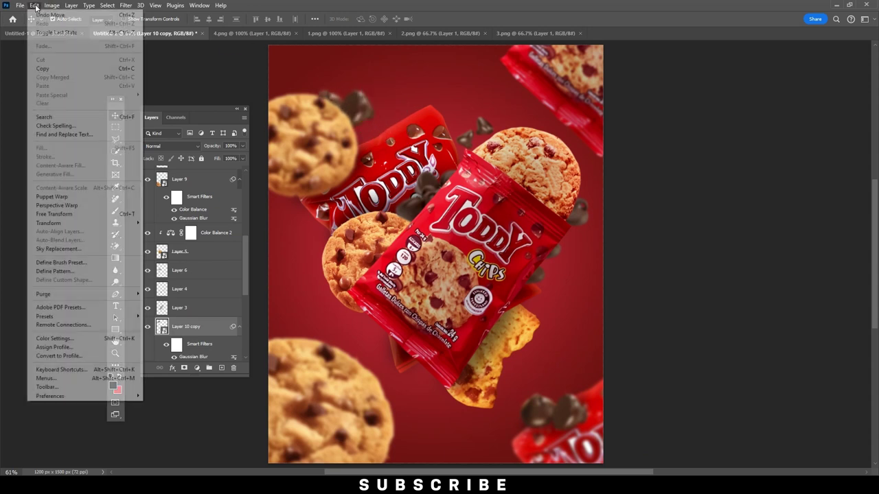
click(76, 213)
mouse_move(357, 75)
mouse_down()
mouse_move(346, 115)
mouse_move(347, 103)
mouse_up()
key(Return)
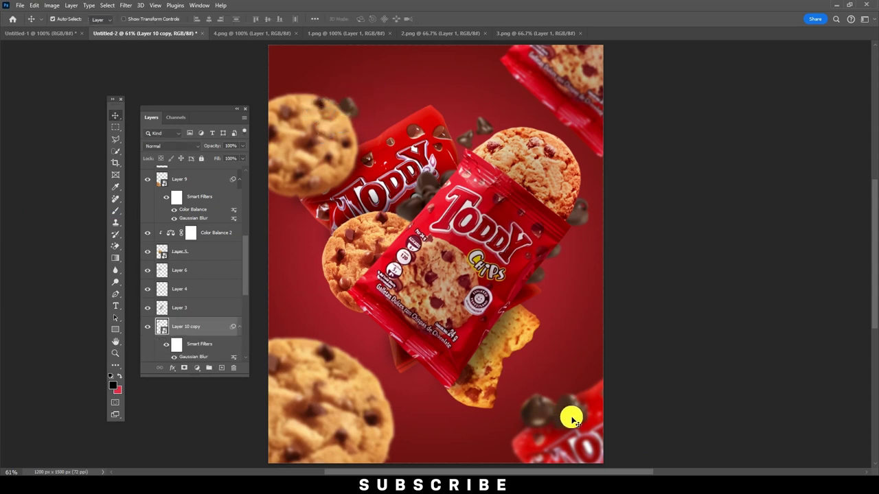
Duplicate Layer 10 into Layer 10 copy 2, placed atop the stack beside the top-right pack.
drag(197, 328, 230, 368)
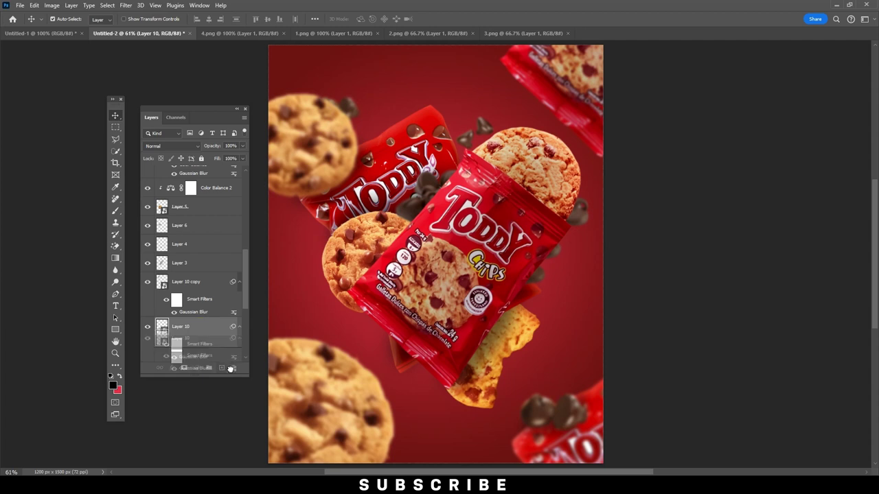
drag(559, 402, 511, 391)
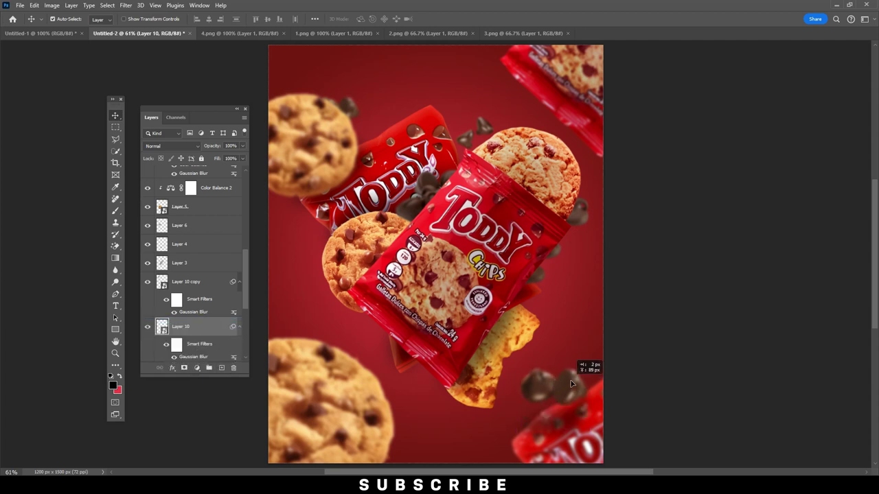
key(ctrl+z)
drag(226, 334, 221, 368)
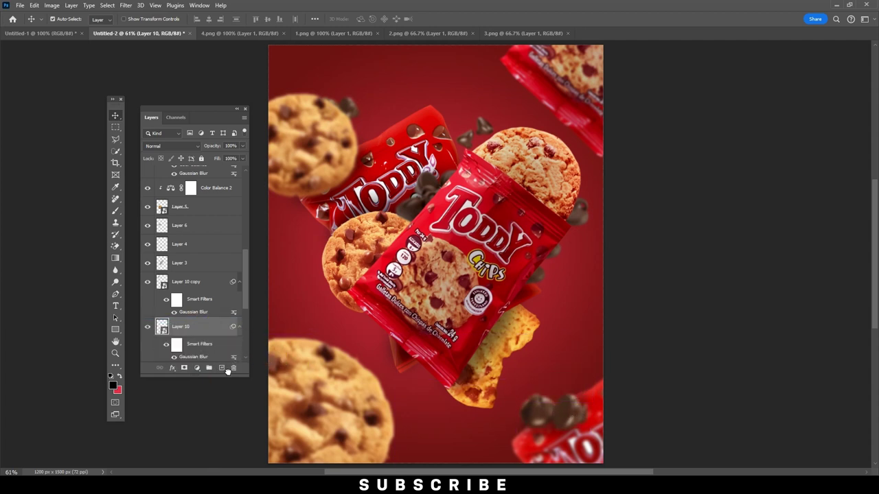
drag(561, 406, 512, 71)
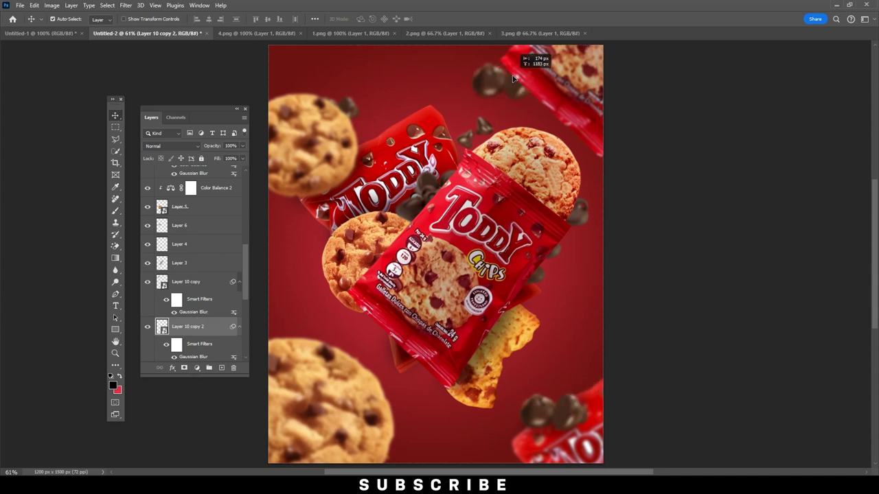
scroll(199, 275, up, 5)
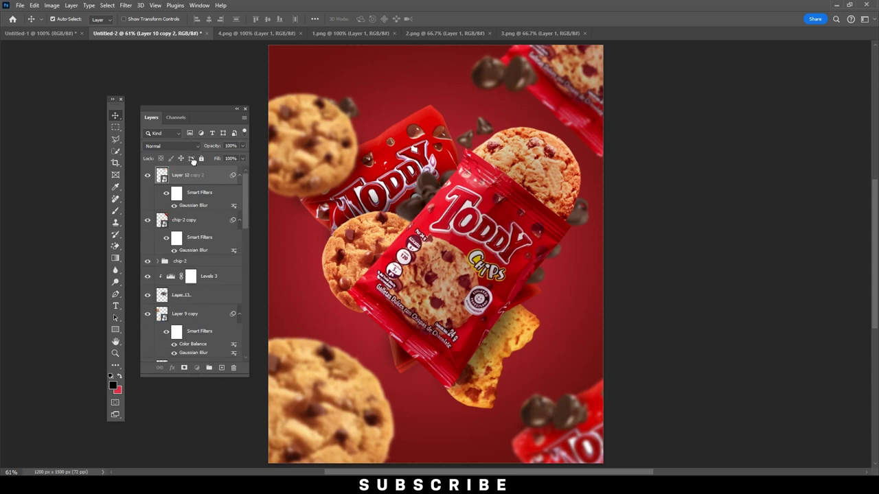
key(ctrl+j)
drag(517, 50, 522, 71)
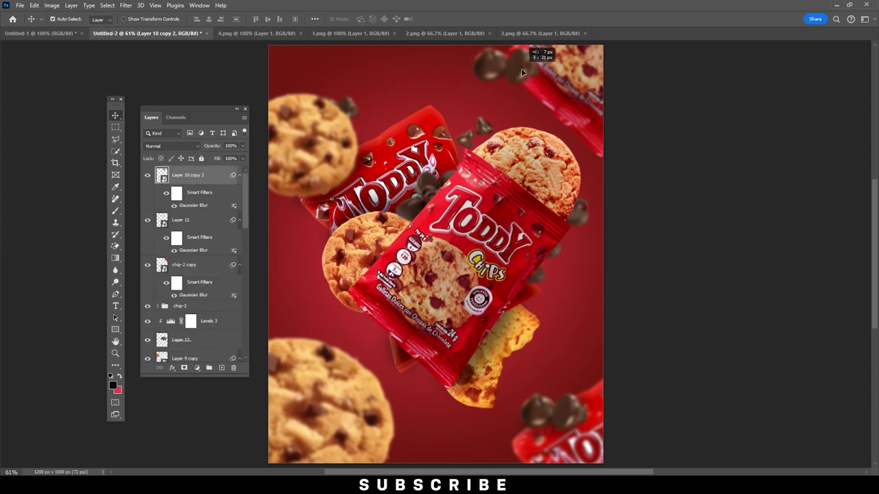
click(115, 210)
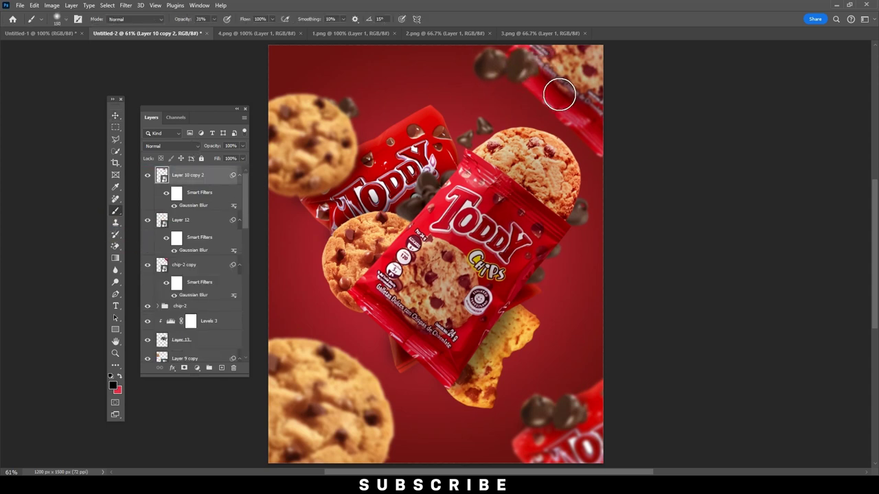
Add Layer 15 beneath Layer 10 copy 2 and paint a dark shadow under the top-right chips.
key(ctrl+shift+alt+n)
key(Delete)
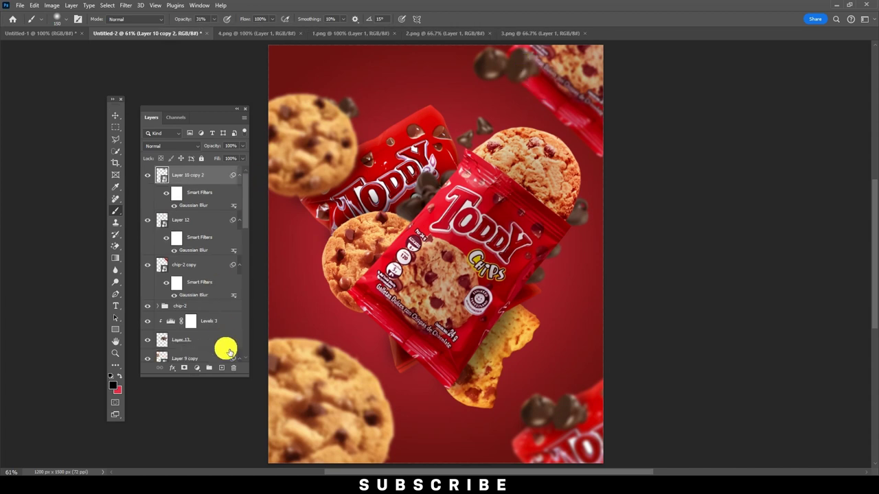
click(221, 368)
drag(199, 176, 196, 211)
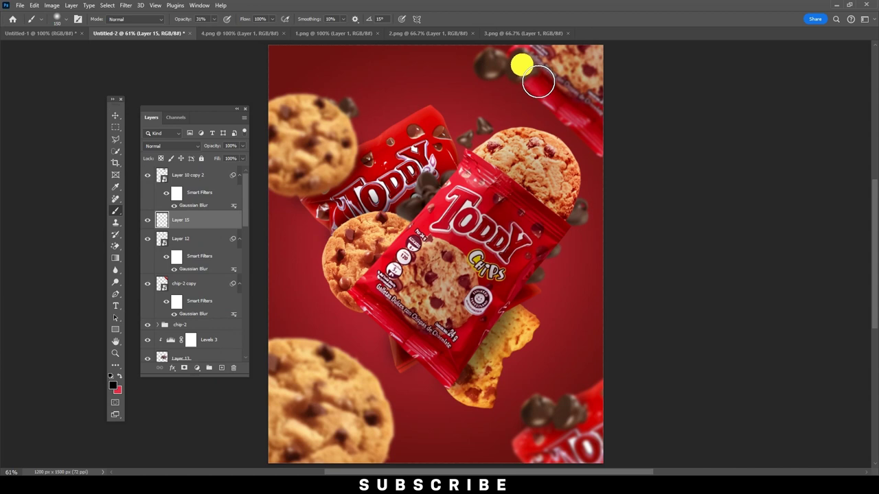
drag(540, 82, 539, 83)
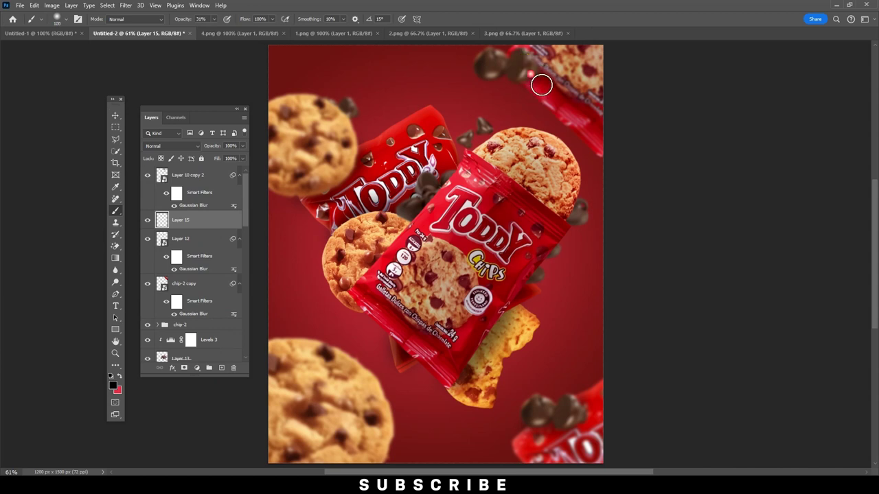
click(115, 115)
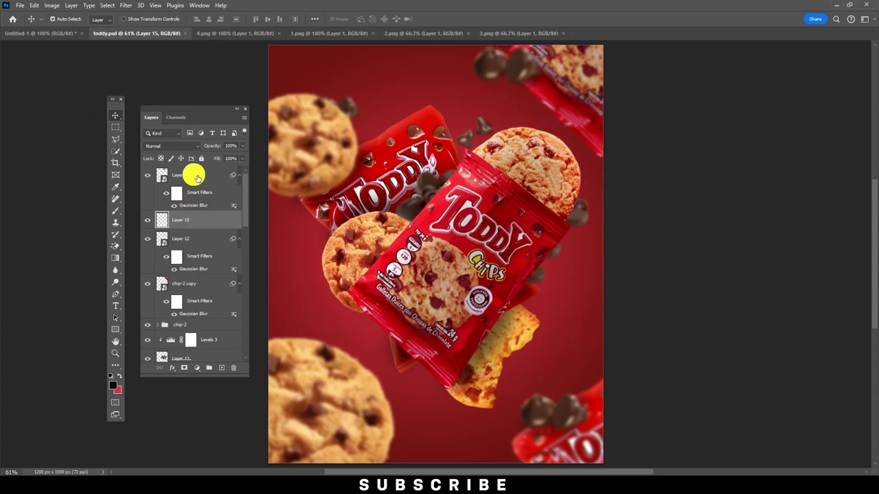
click(195, 174)
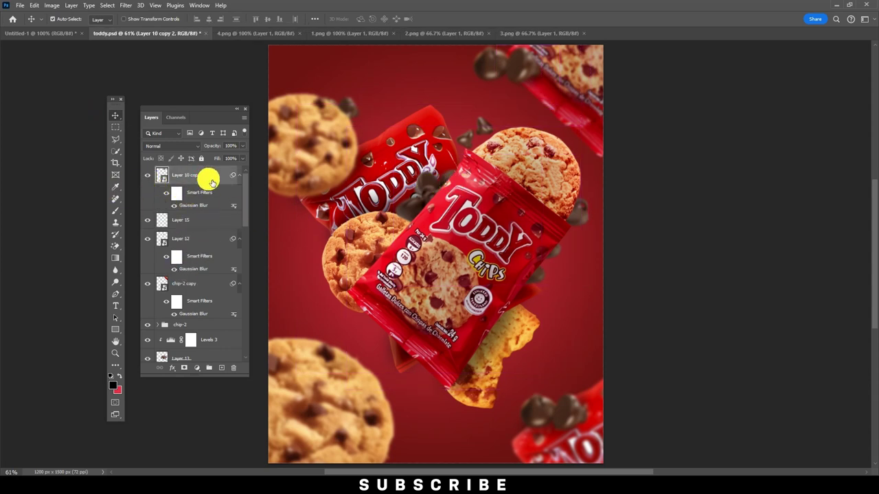
Add a Color Balance adjustment pushing midtones and shadows toward red, highlights toward cyan and yellow.
click(197, 369)
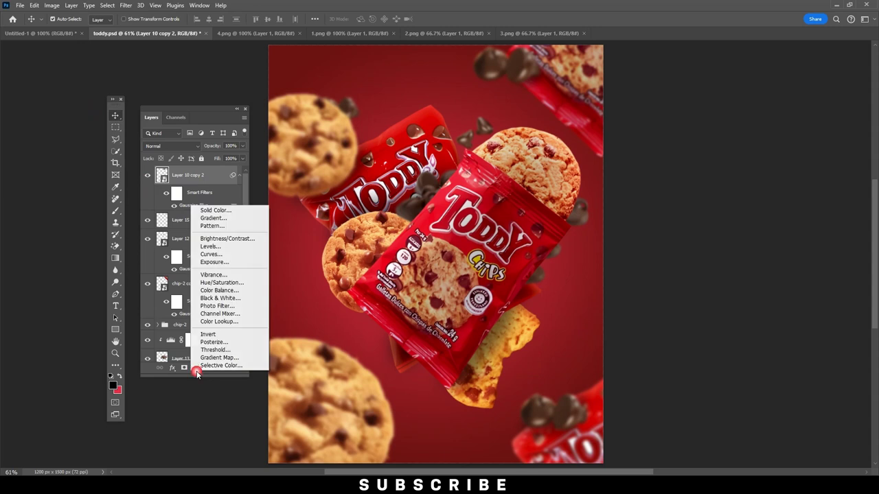
click(217, 293)
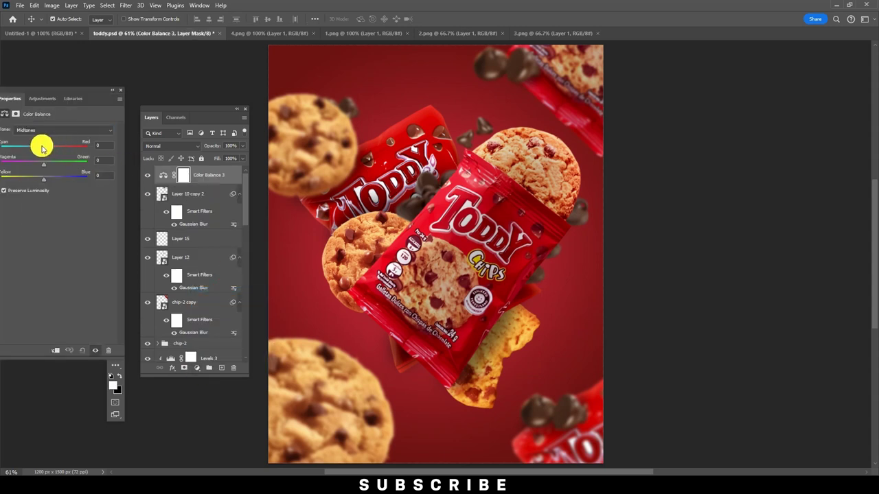
mouse_move(54, 147)
mouse_down()
mouse_move(36, 167)
mouse_move(51, 168)
mouse_move(50, 178)
mouse_up()
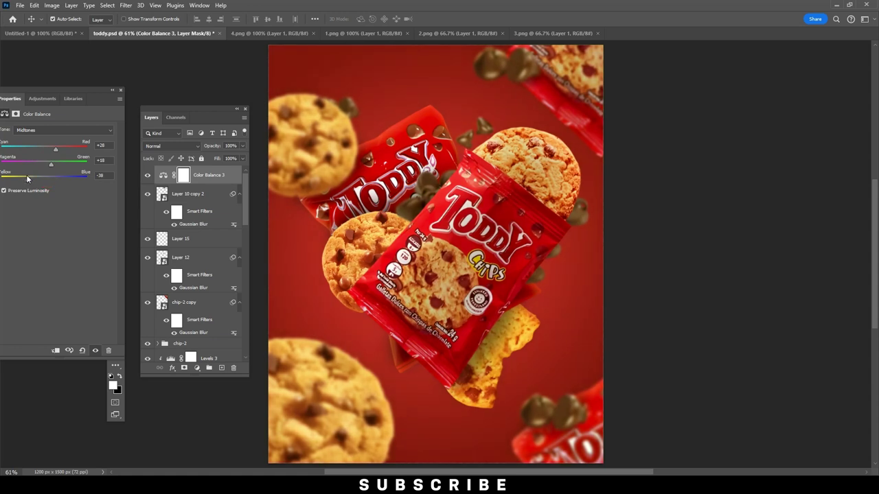
click(58, 130)
click(48, 132)
mouse_move(47, 147)
mouse_down()
mouse_move(60, 147)
mouse_move(29, 161)
mouse_move(53, 162)
mouse_up()
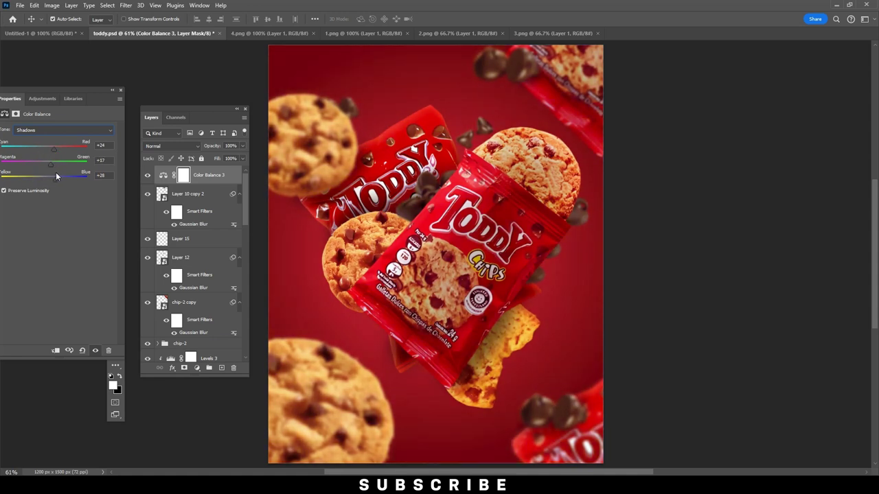
click(48, 131)
click(45, 155)
mouse_move(44, 154)
mouse_down()
mouse_move(34, 154)
mouse_move(47, 163)
mouse_up()
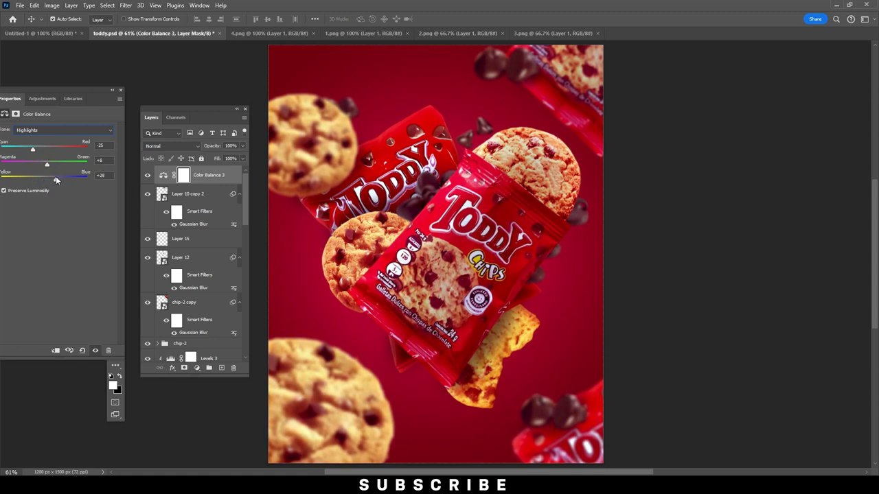
drag(56, 175, 29, 174)
Add a Color Lookup adjustment using the 3Strip.look preset.
click(197, 367)
click(213, 324)
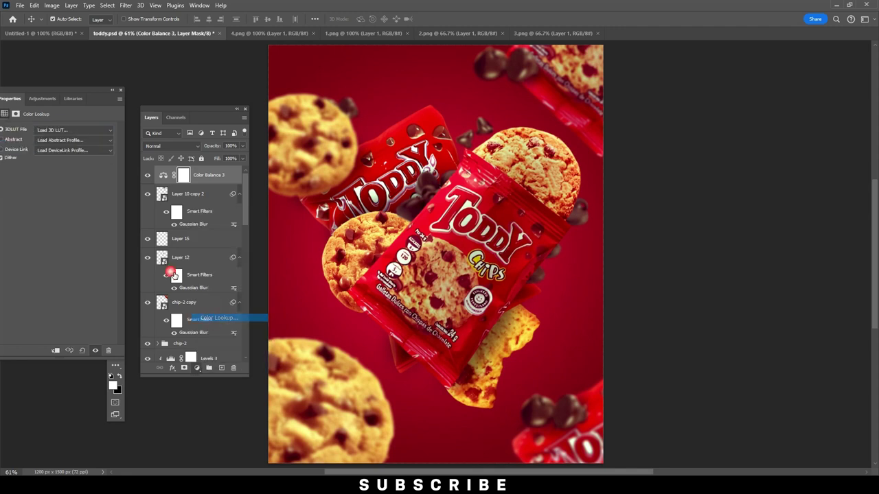
click(54, 130)
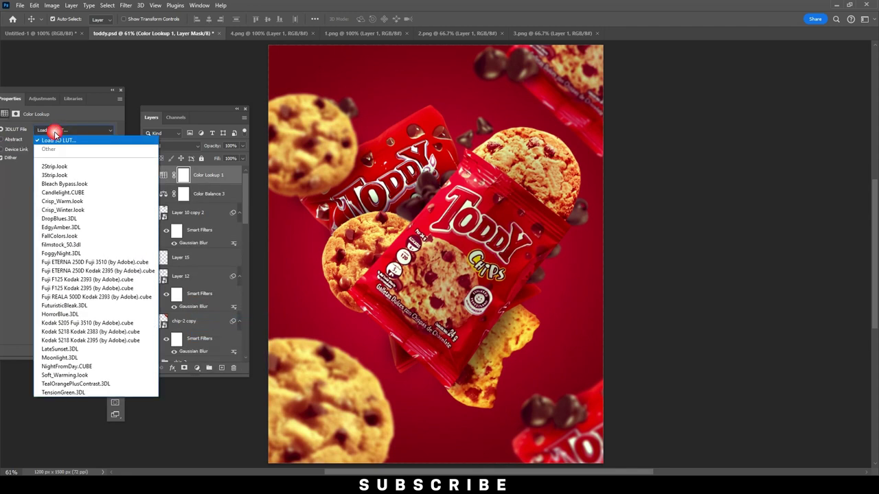
click(55, 176)
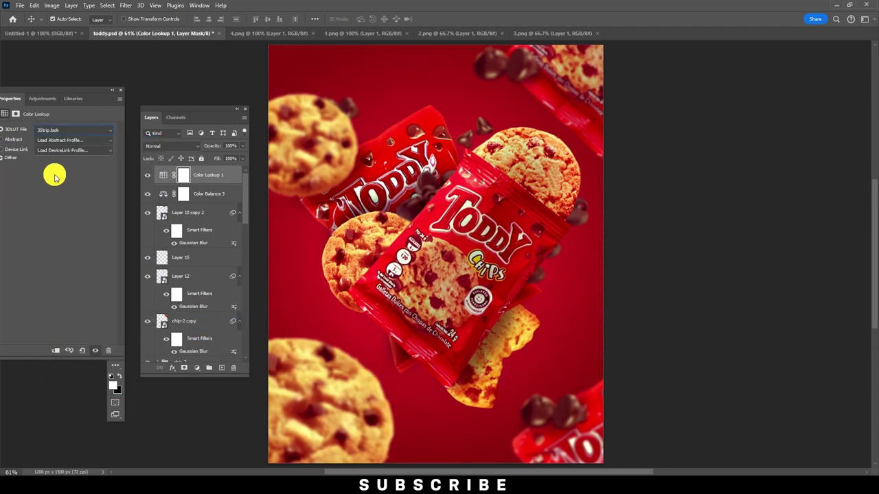
click(121, 91)
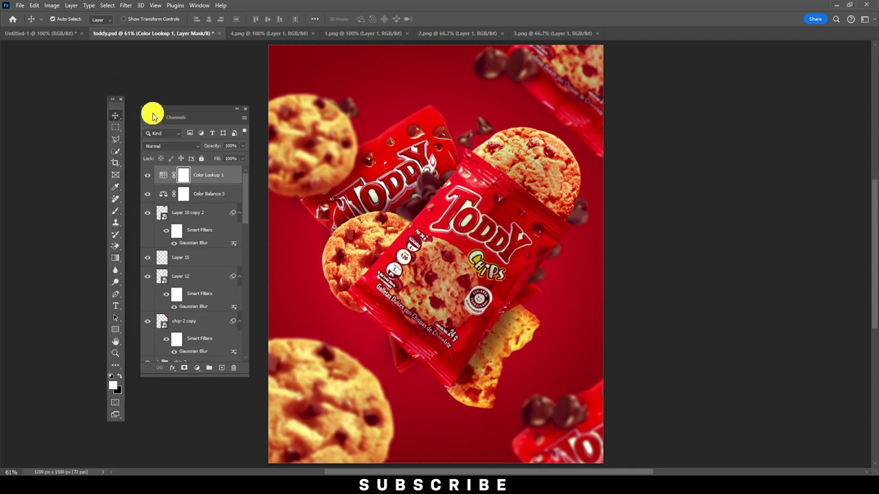
drag(220, 117, 212, 135)
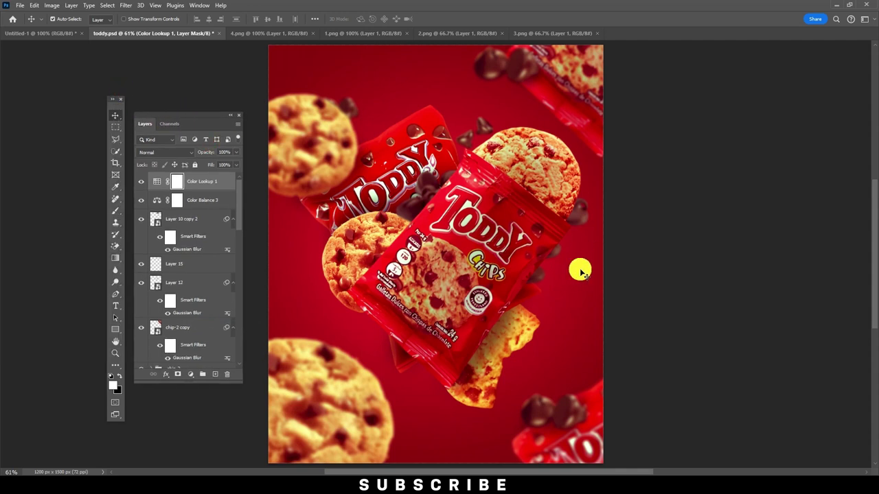
Duplicate the blurred cookie Layer 9 copy and move it to the poster's top.
click(327, 174)
drag(184, 324, 214, 374)
drag(333, 207, 471, 65)
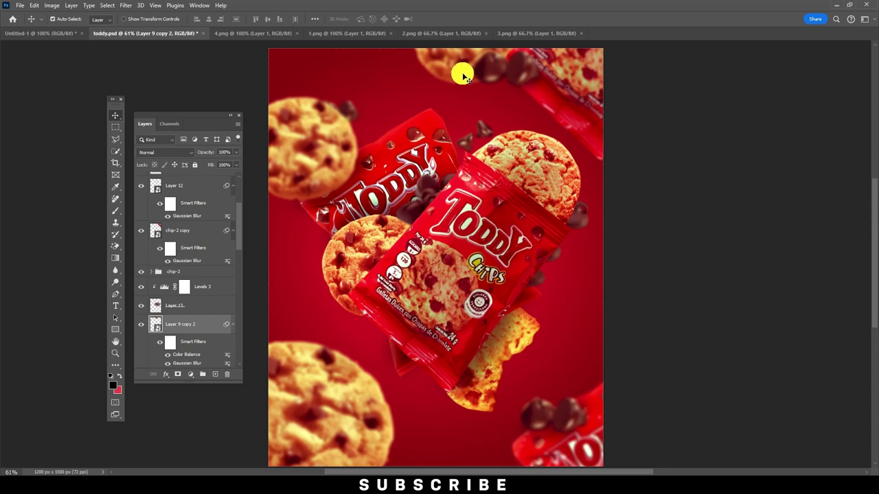
Duplicate the Layer 7 cookie and move the copy up and right.
click(484, 383)
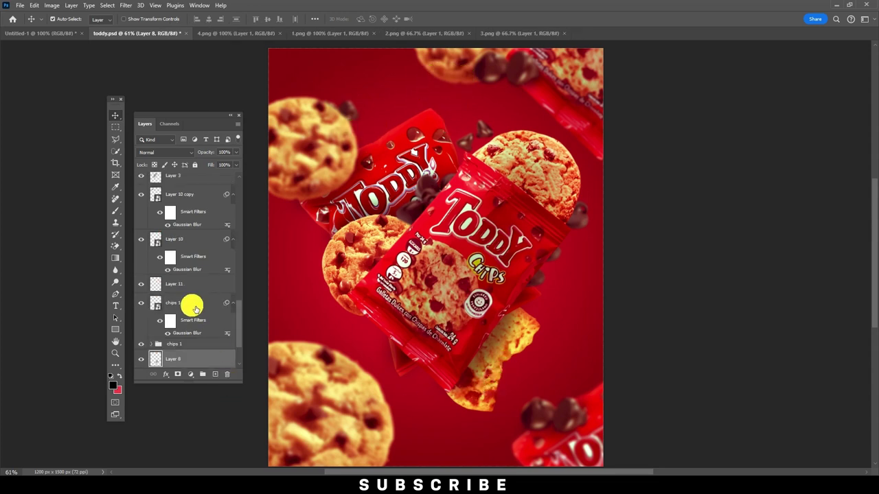
scroll(192, 322, down, 2)
click(188, 342)
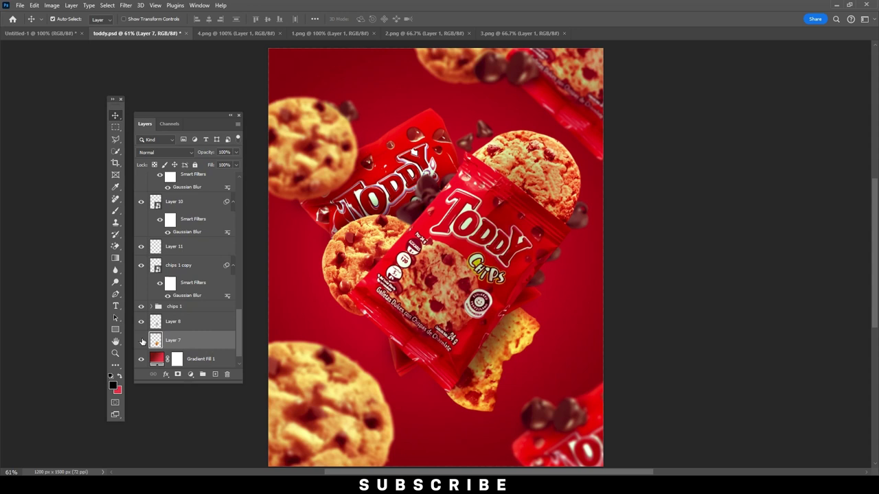
key(ctrl+j)
mouse_move(495, 357)
mouse_down()
mouse_move(507, 320)
mouse_move(323, 86)
mouse_up()
Enlarge and rotate the cookie copy so it peeks in from the right edge.
click(33, 5)
click(63, 198)
mouse_move(415, 127)
mouse_down()
mouse_move(388, 86)
mouse_move(387, 101)
mouse_up()
mouse_move(387, 70)
mouse_down()
mouse_move(610, 227)
mouse_move(634, 228)
mouse_up()
mouse_move(590, 274)
mouse_down()
mouse_move(599, 202)
mouse_move(583, 288)
mouse_move(562, 233)
mouse_up()
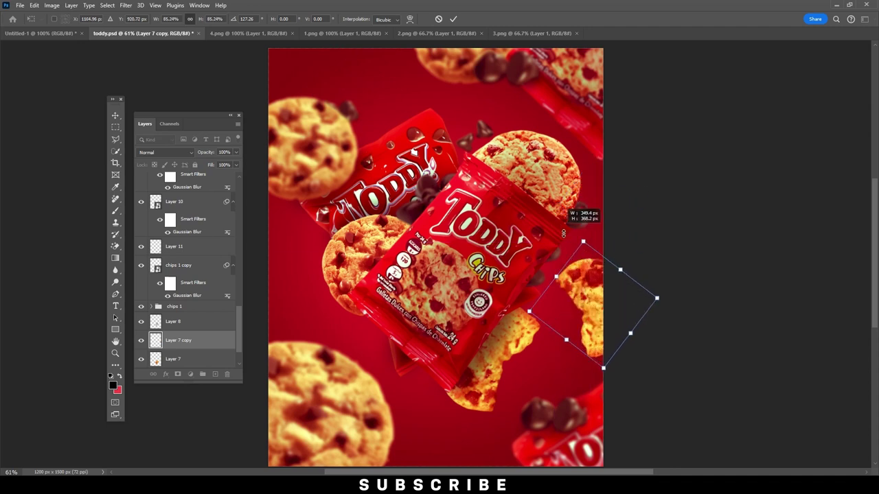
key(Return)
mouse_move(590, 292)
mouse_down()
mouse_move(597, 300)
mouse_move(592, 294)
mouse_up()
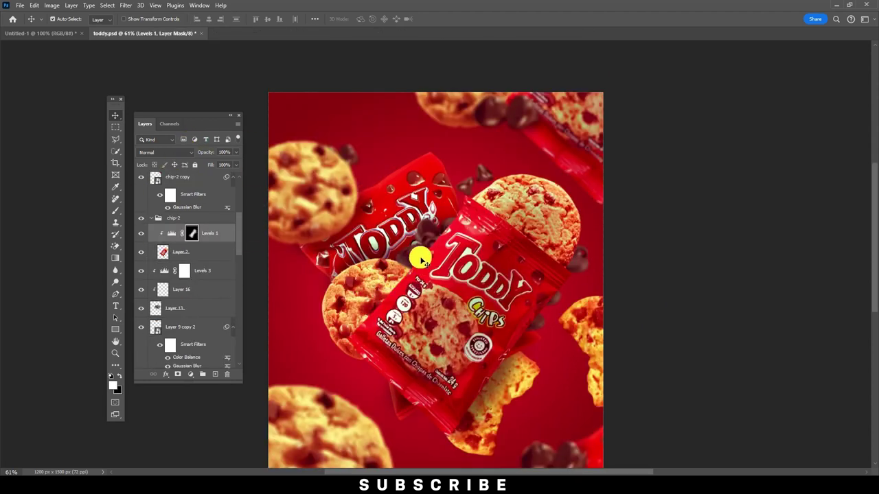
On a new layer above Layer 13, paint faint dark strokes along the bag and its right edge.
click(420, 259)
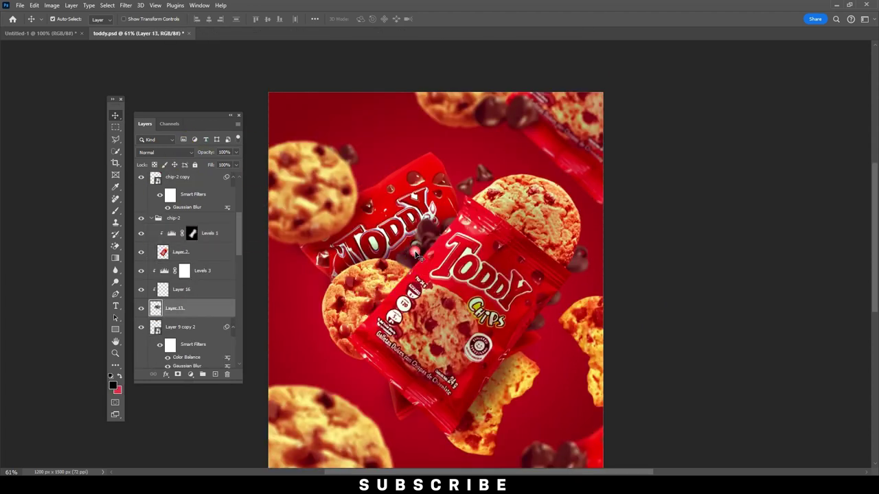
click(215, 374)
click(115, 211)
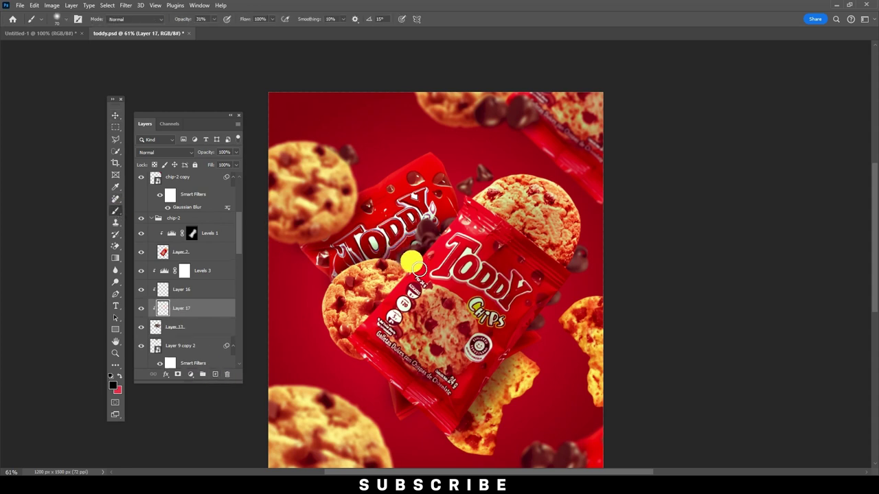
drag(427, 278, 450, 264)
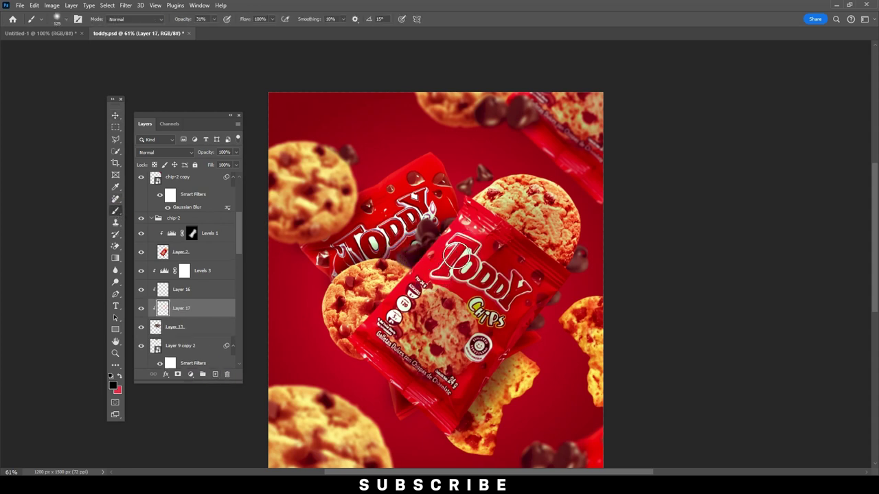
drag(577, 273, 590, 285)
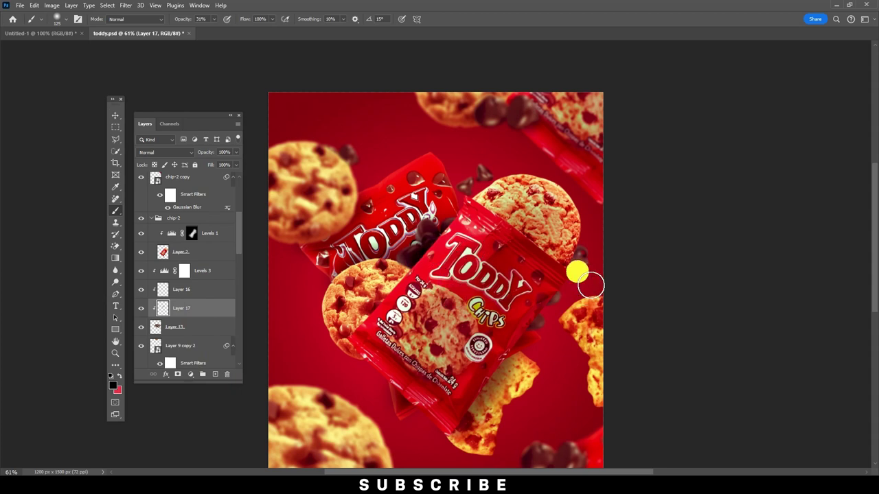
key(alt+bracketleft)
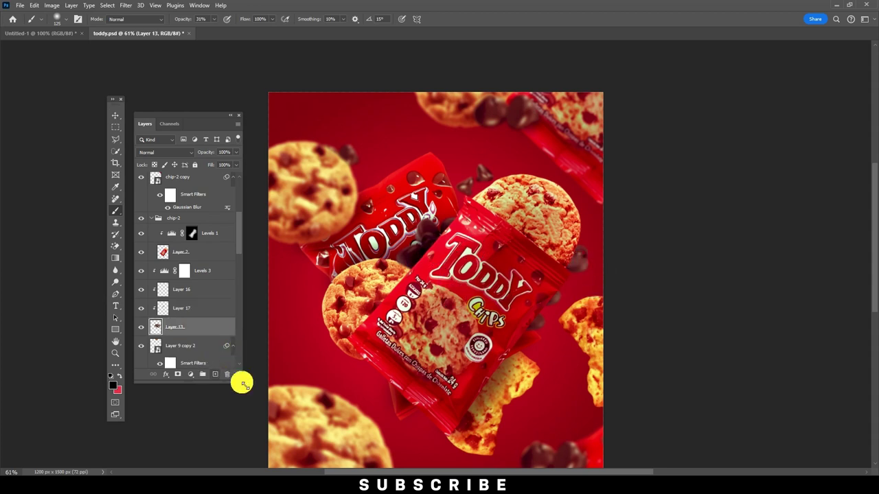
On a second new layer, Layer 18, shade the cookie edge beside the pack.
click(214, 374)
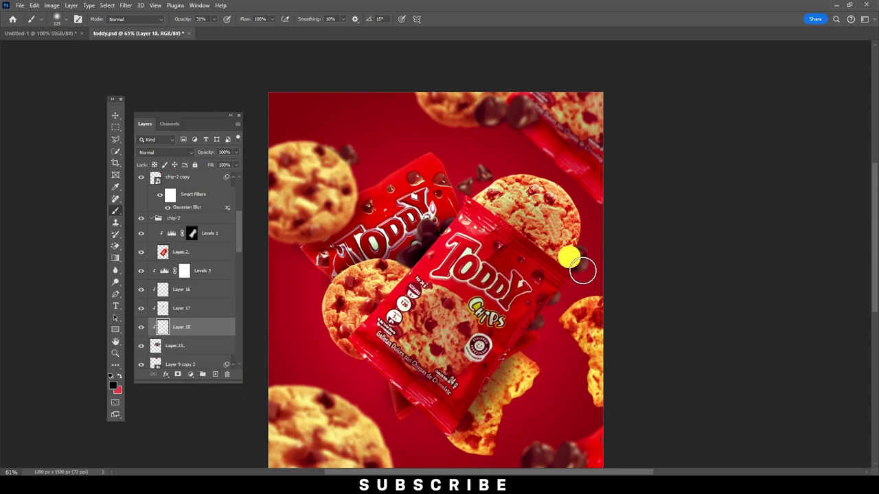
click(115, 115)
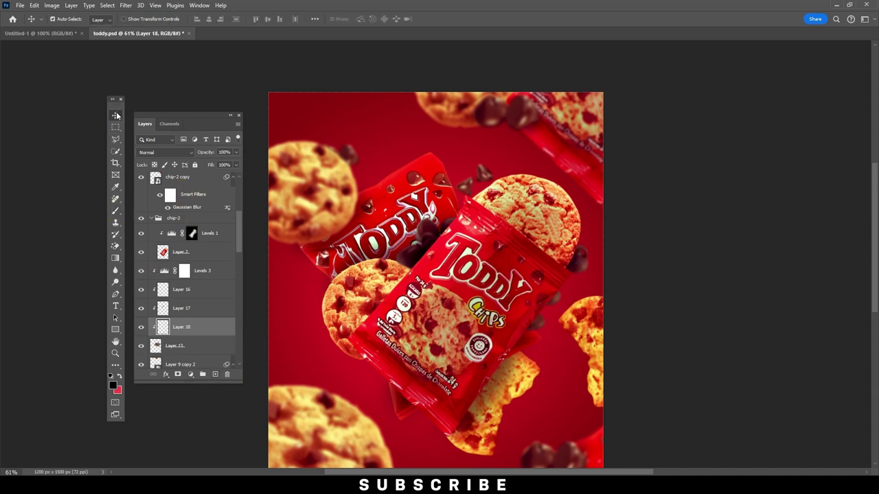
click(115, 210)
drag(540, 327, 534, 330)
drag(471, 176, 471, 196)
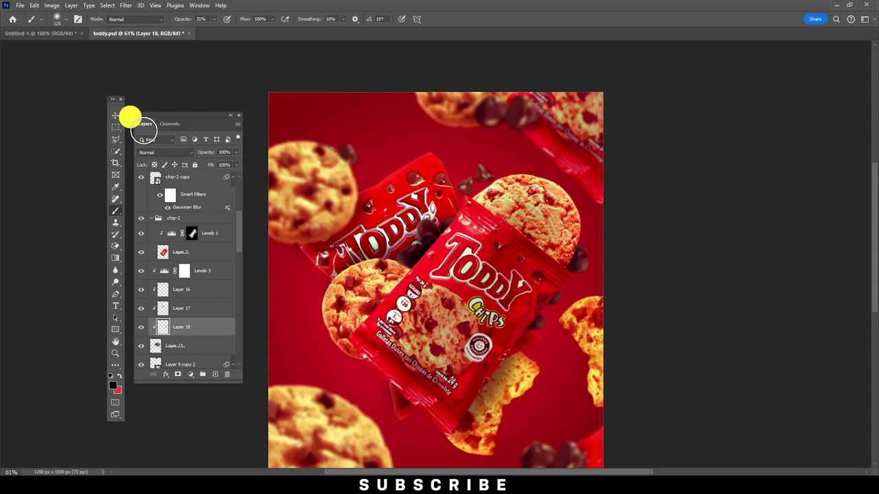
click(114, 115)
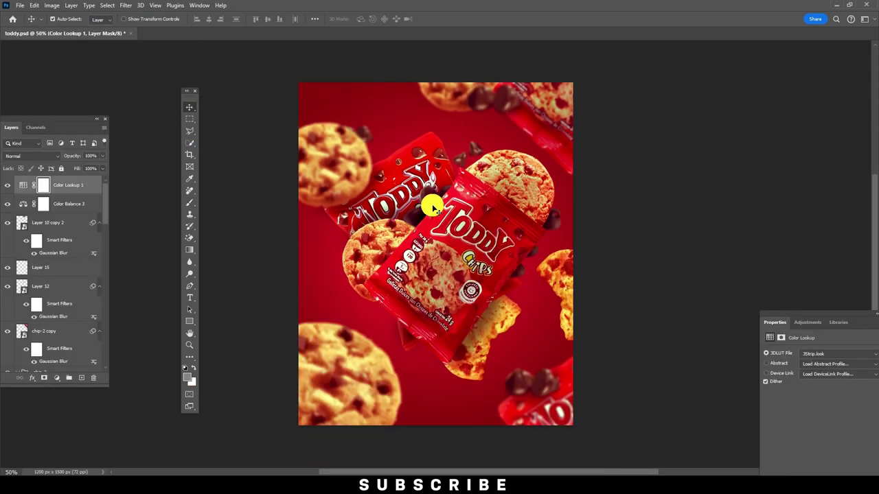
Set the foreground colour to white (ffffff) and add a new top Layer 19.
click(189, 203)
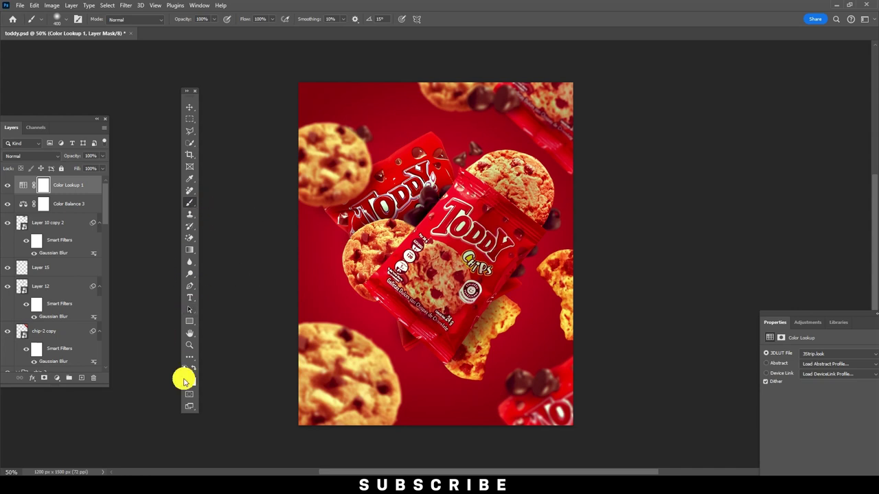
click(186, 374)
text(ffffff)
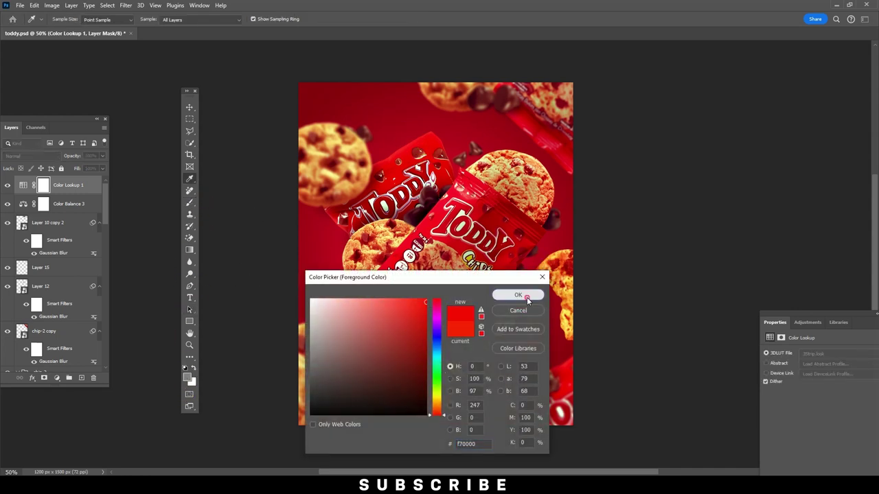
click(517, 295)
click(82, 378)
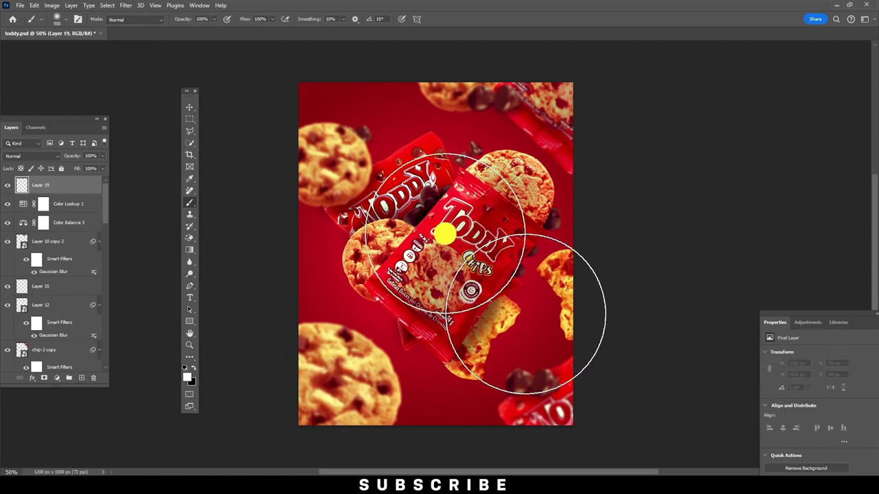
Paint a large bright red dab over the central pack, then a 600 px glow at its centre.
click(185, 370)
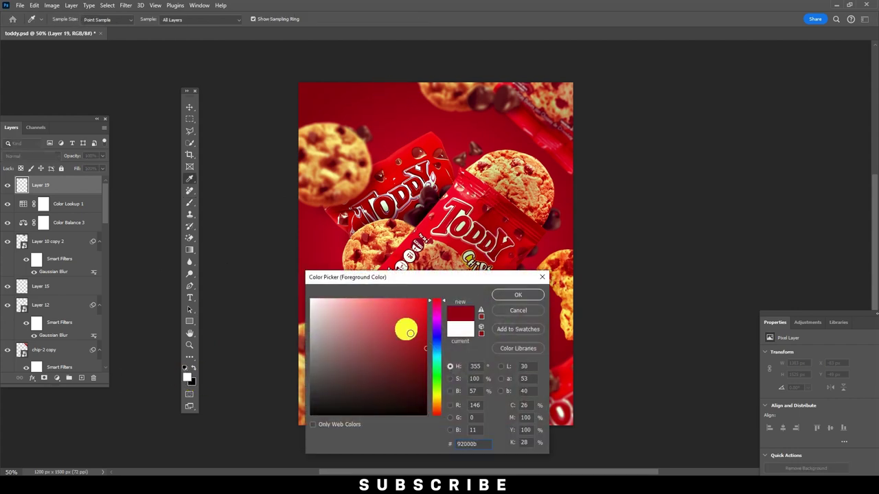
drag(410, 332, 492, 300)
click(518, 295)
click(443, 235)
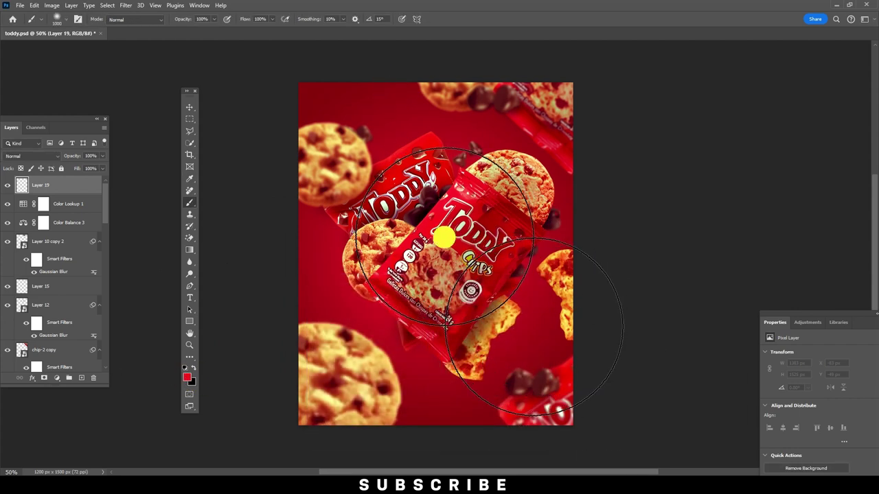
key(bracketleft)
key(bracketleft)
key(bracketleft)
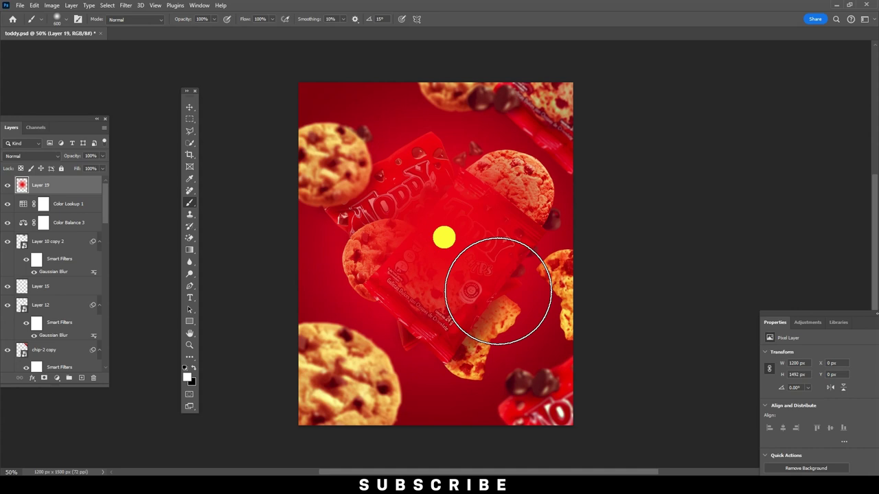
click(443, 238)
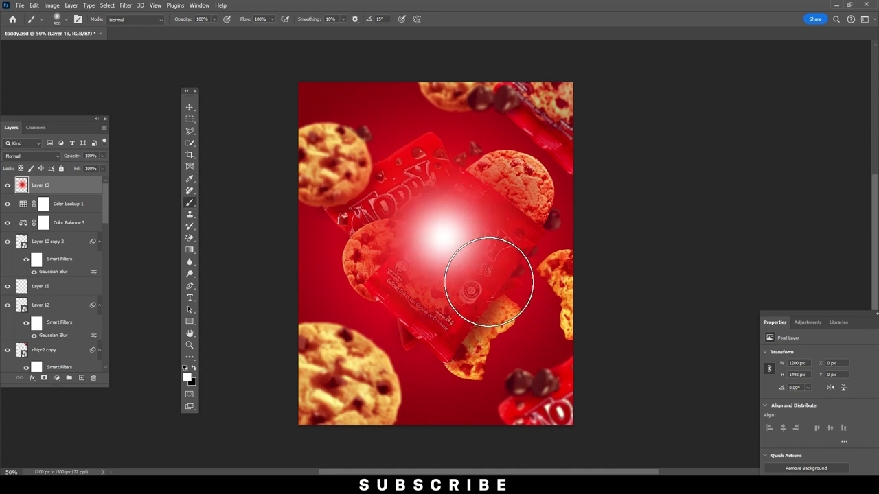
Transform the glow into a narrow, tall streak rotated about 39° across the pack.
click(189, 110)
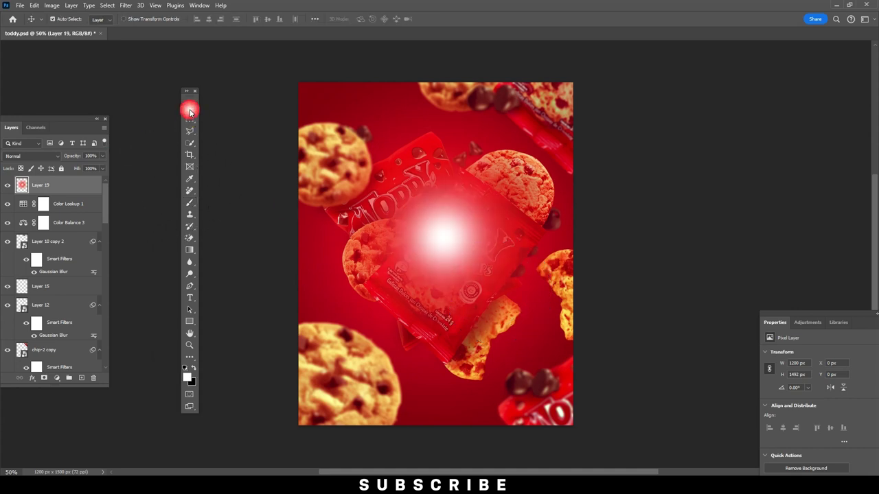
key(ctrl+t)
drag(580, 254, 444, 253)
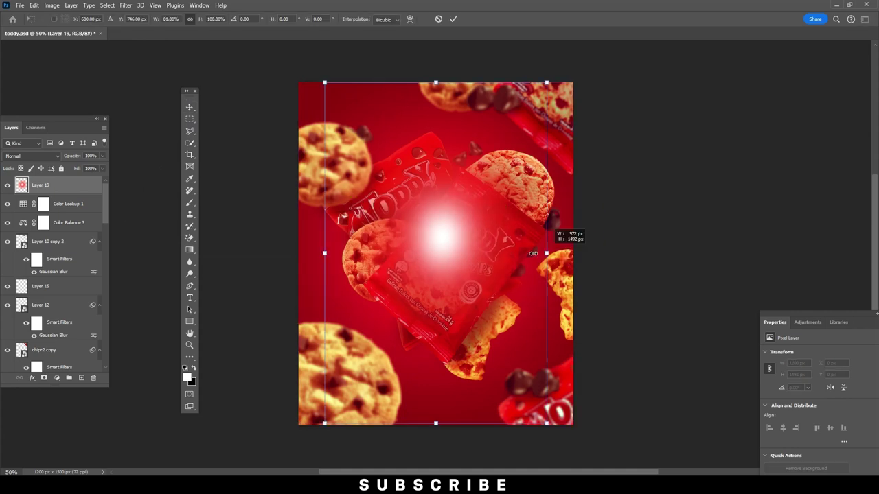
drag(435, 83, 435, 43)
drag(453, 114, 527, 168)
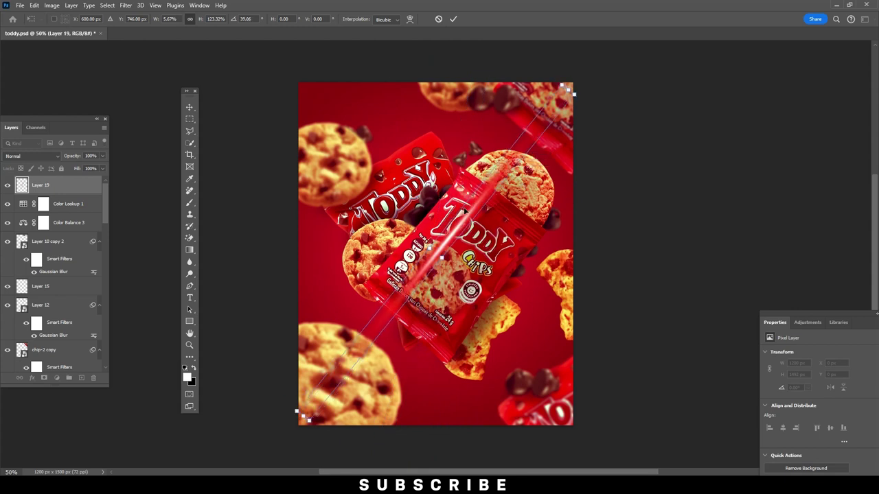
drag(464, 211, 436, 214)
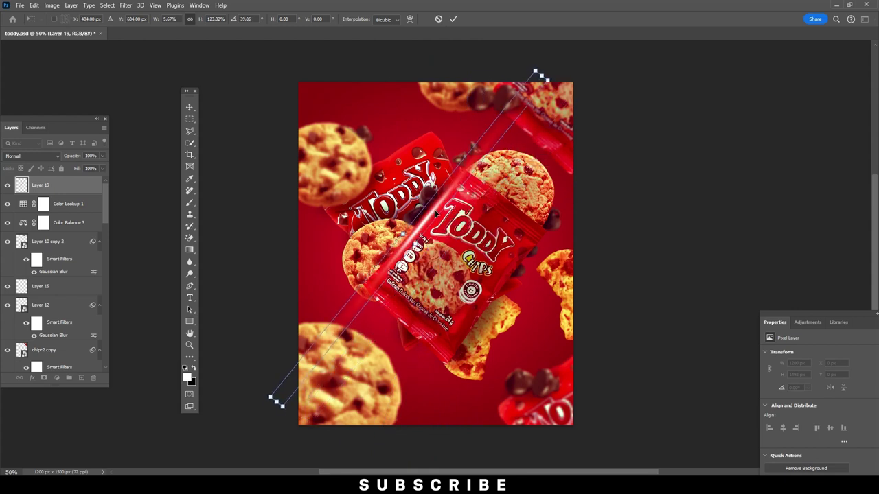
key(Return)
drag(427, 219, 422, 224)
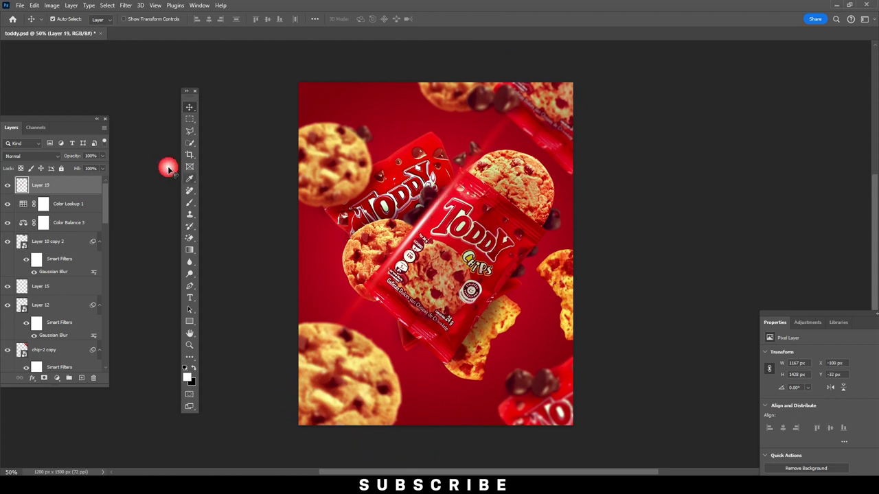
Set the streak layer to Screen blend and fine-tune its rotation and position.
click(51, 160)
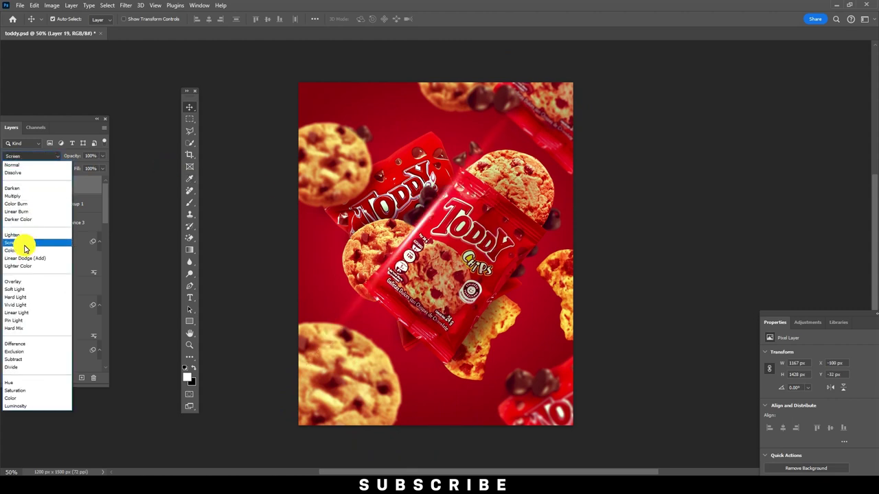
click(24, 243)
key(ctrl+t)
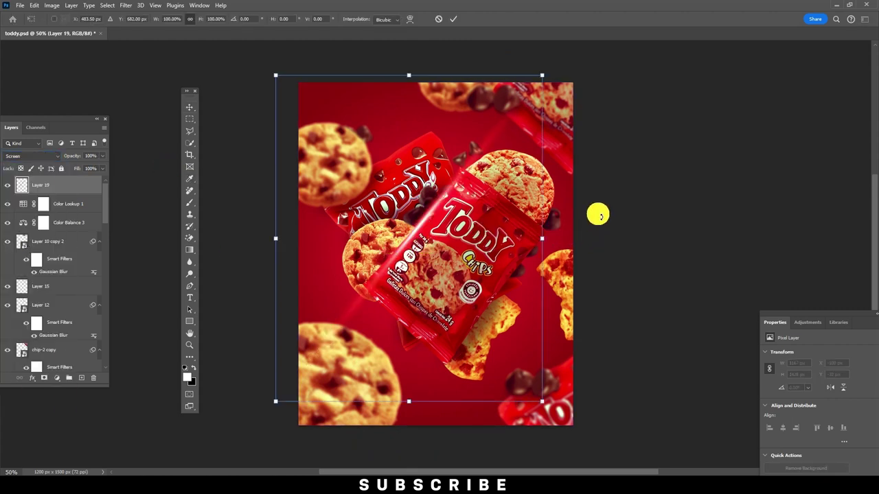
drag(598, 216, 603, 221)
drag(471, 240, 462, 237)
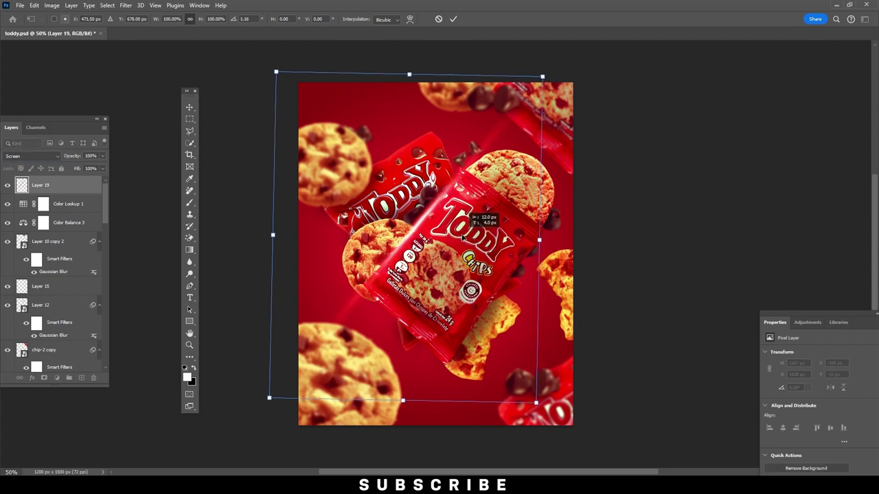
key(Return)
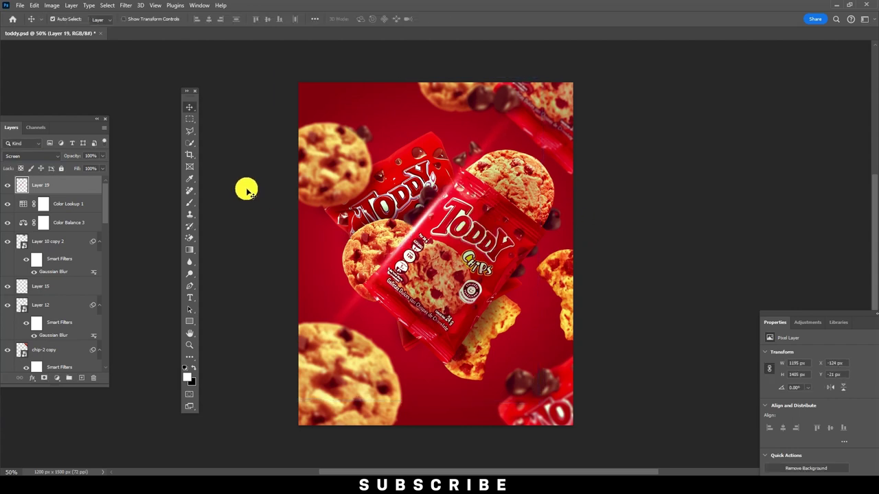
Add a layer mask to Layer 19 and paint out the stray bright spot.
click(45, 378)
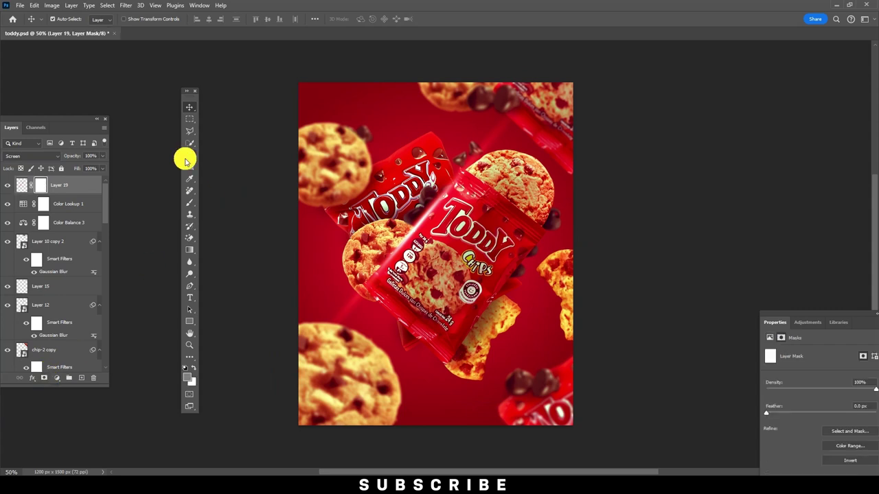
click(193, 204)
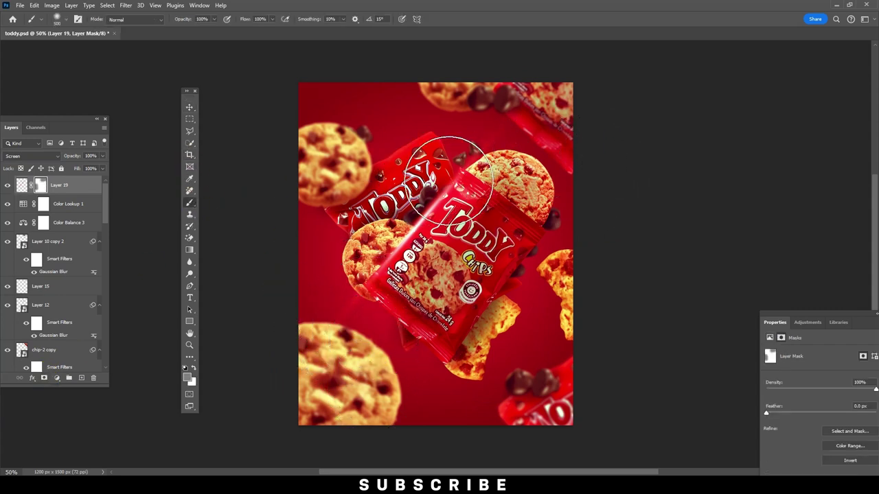
click(189, 107)
click(21, 155)
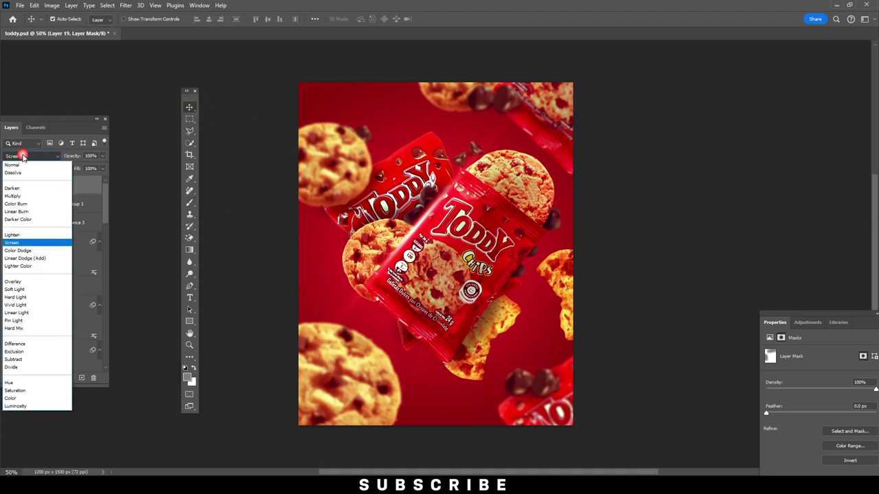
click(12, 243)
drag(422, 222, 426, 220)
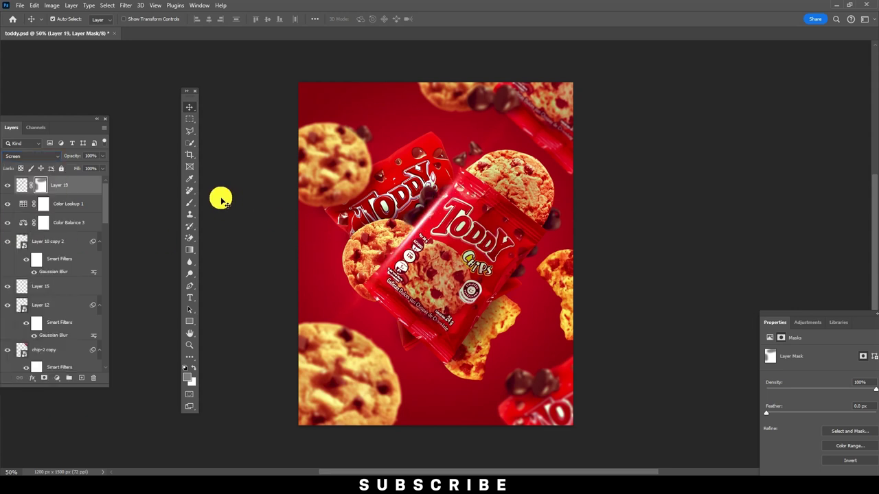
click(189, 203)
drag(544, 326, 353, 304)
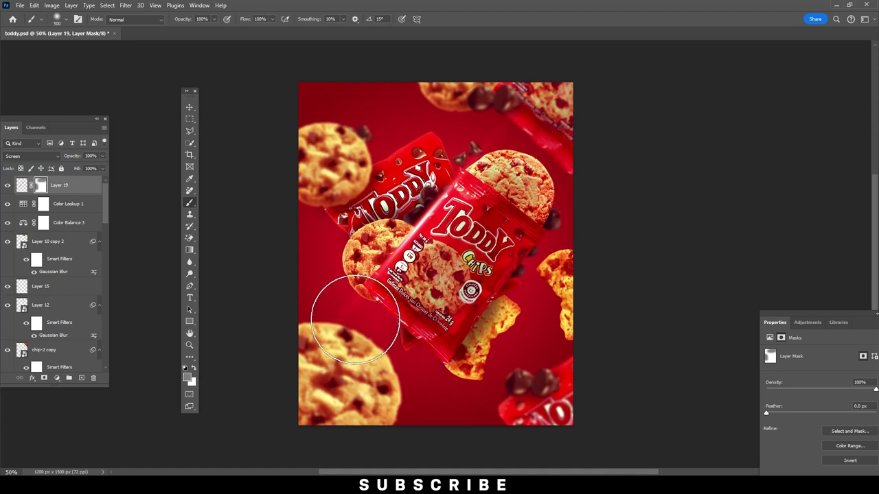
click(189, 108)
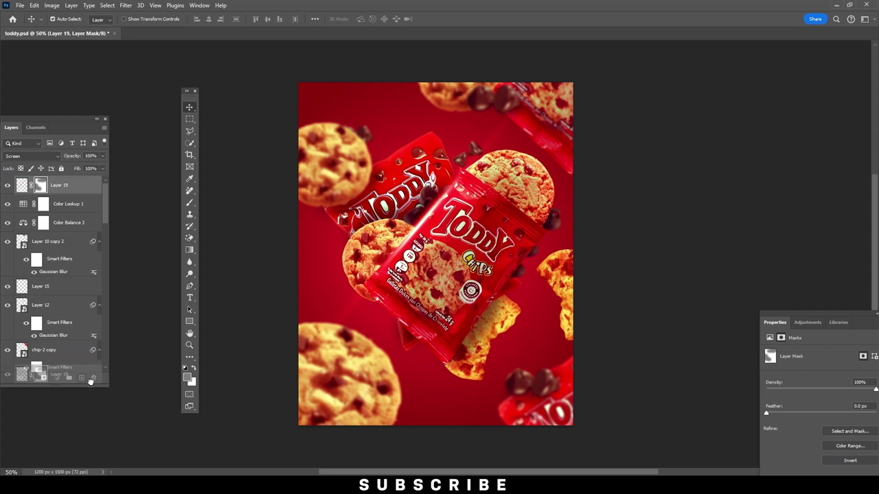
Duplicate the light streak, move it down-right across the pack, and rotate it slightly.
drag(88, 186, 82, 378)
drag(424, 223, 492, 297)
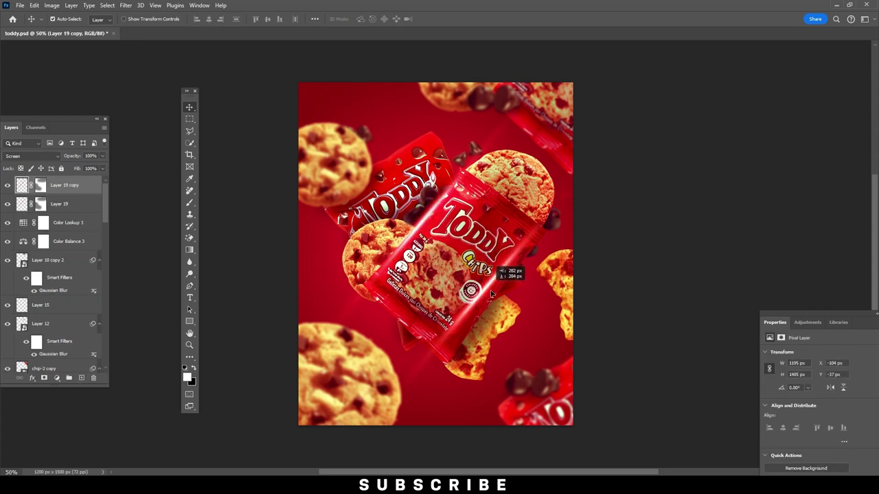
key(ctrl+t)
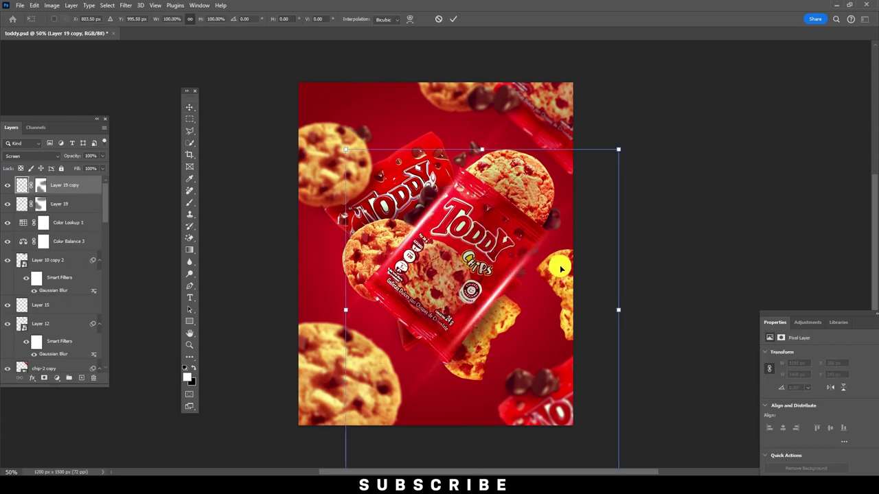
drag(649, 268, 661, 250)
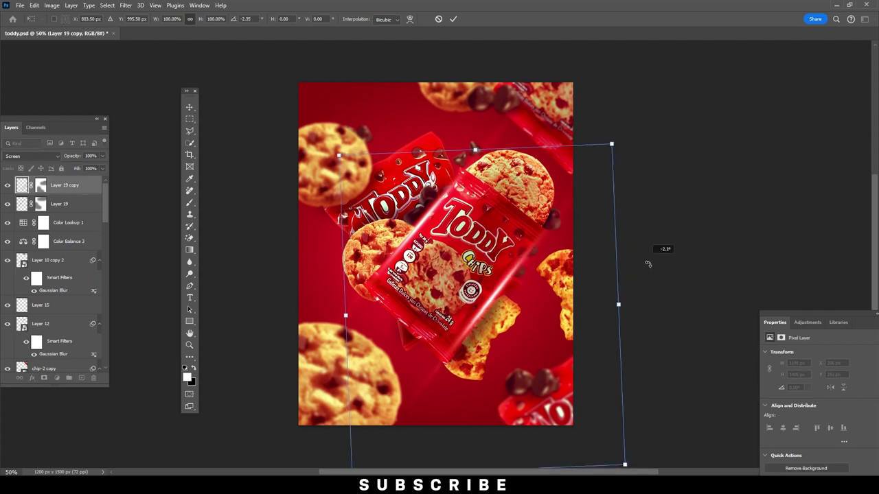
key(Return)
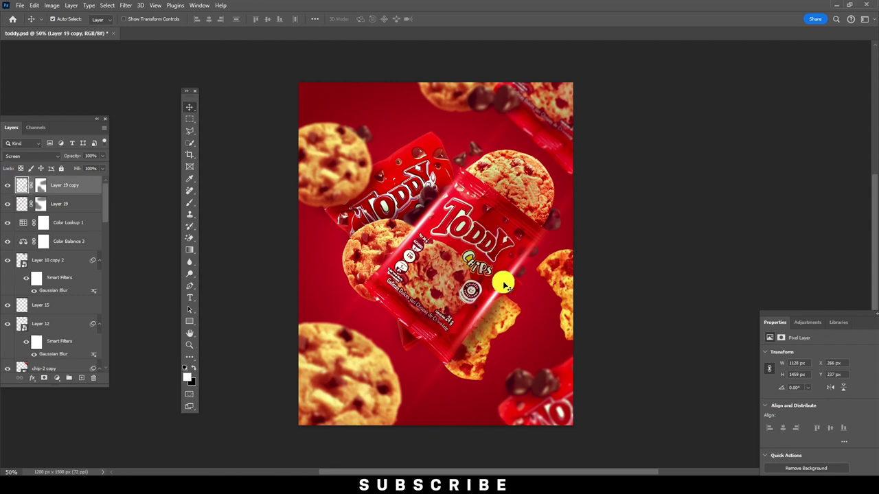
drag(504, 287, 504, 287)
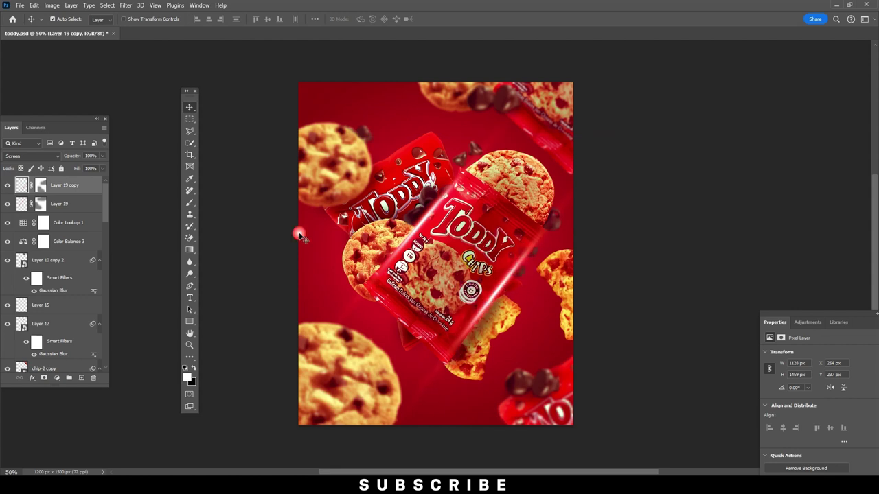
Copy Layer 19's mask onto the streak copy and paint black to hide unwanted streak parts.
click(190, 203)
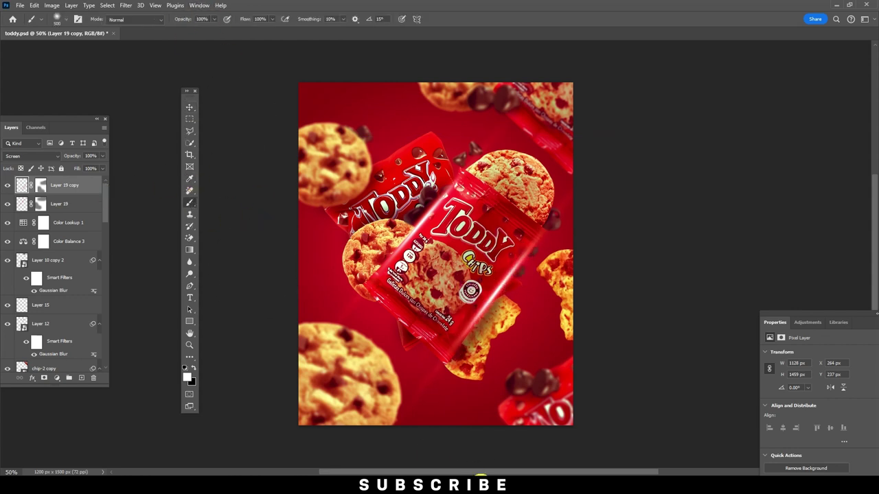
drag(480, 473, 382, 447)
key(ctrl+z)
drag(35, 184, 34, 184)
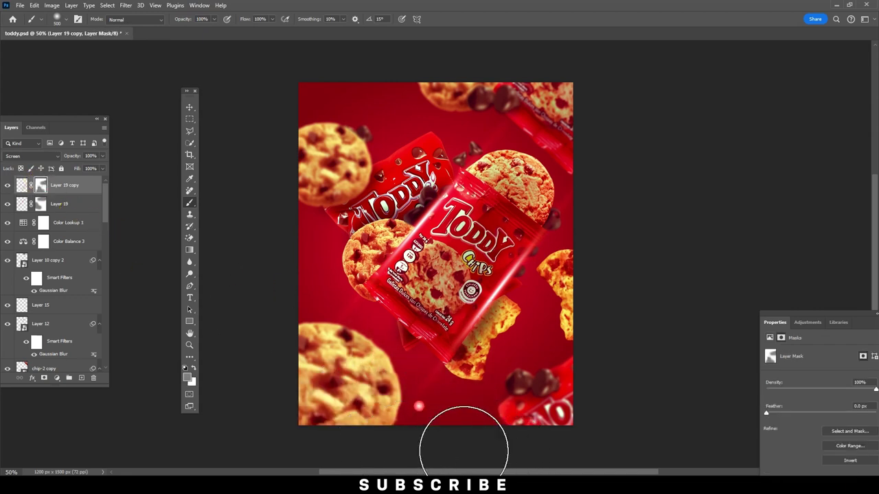
key(x)
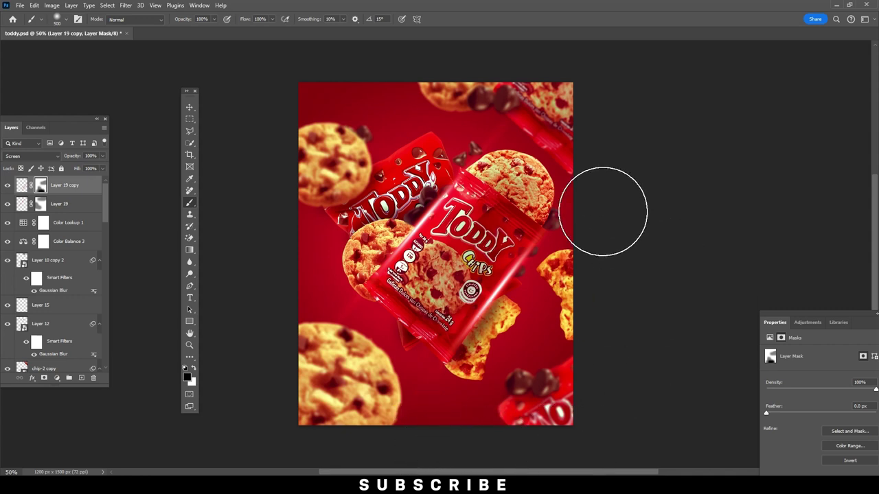
click(41, 203)
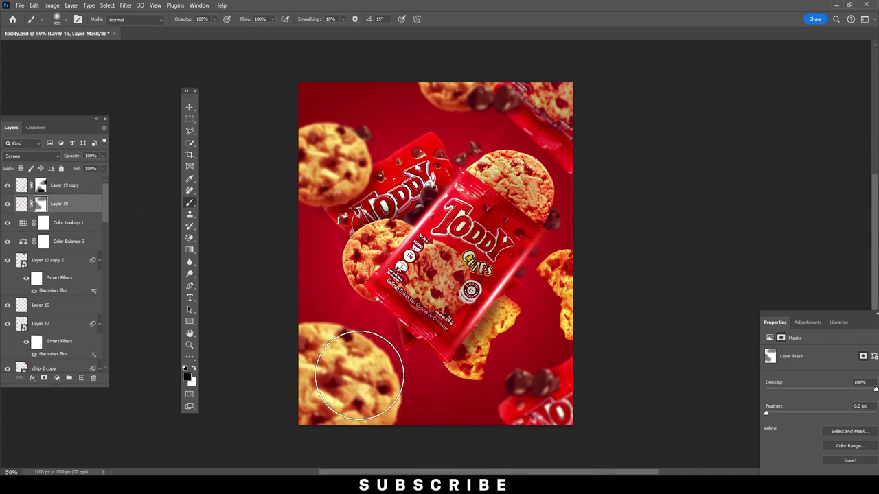
drag(368, 273, 648, 261)
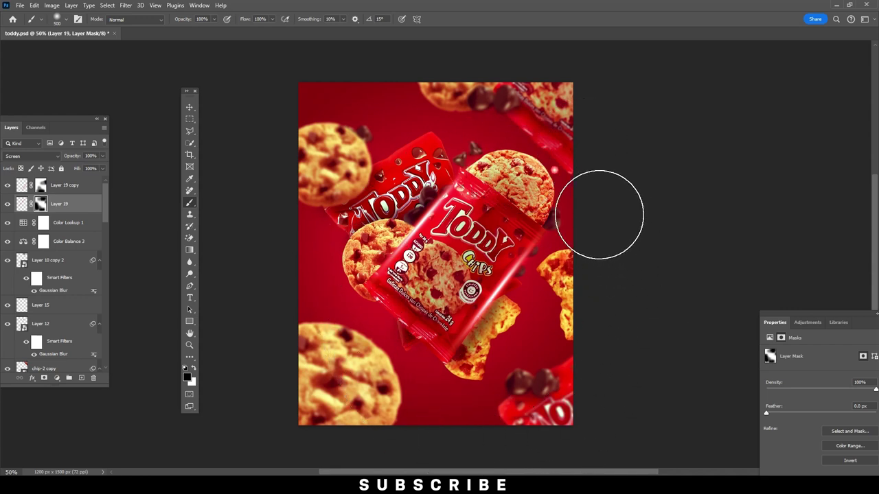
Duplicate the streak copy with Luminosity blend mode, then duplicate it once more.
click(190, 106)
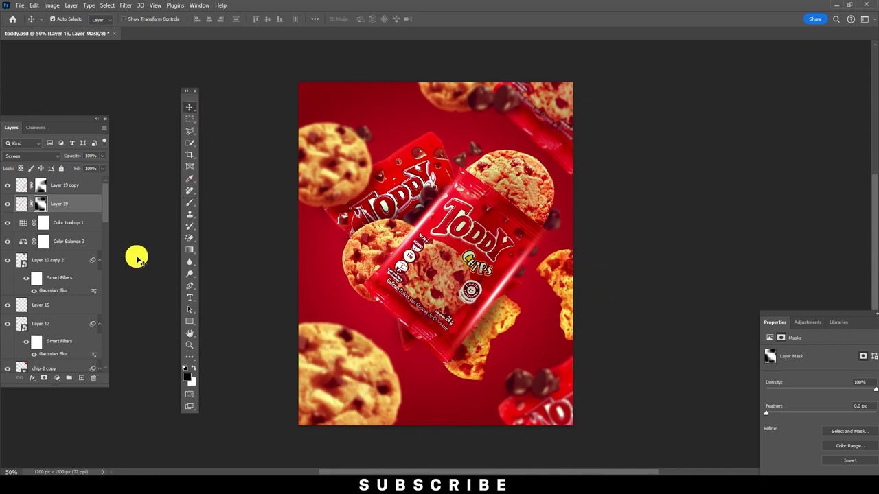
drag(66, 185, 82, 383)
click(34, 155)
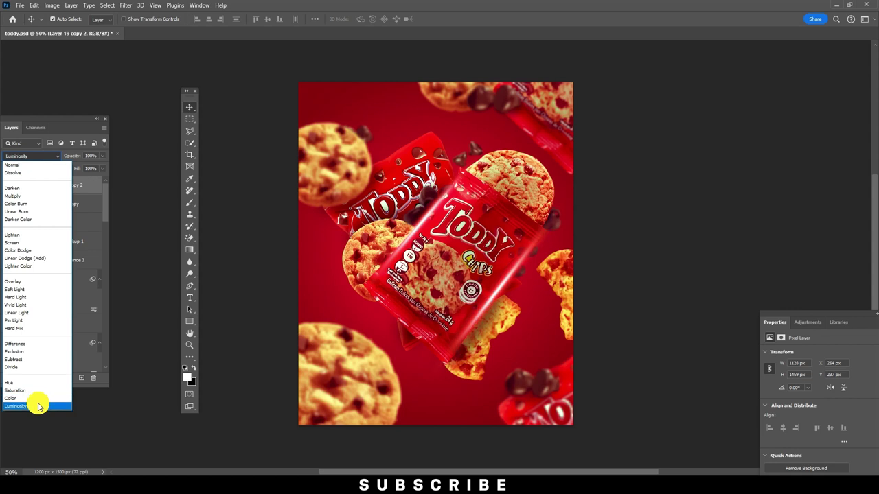
click(39, 406)
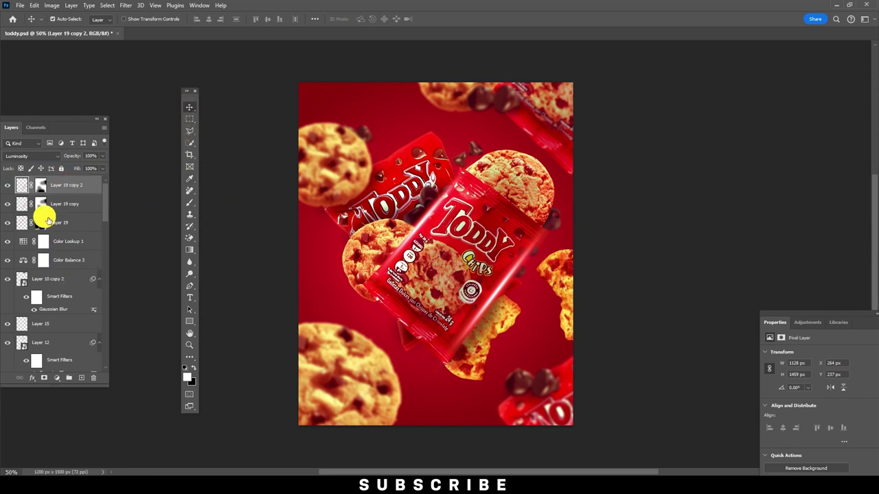
key(ctrl+j)
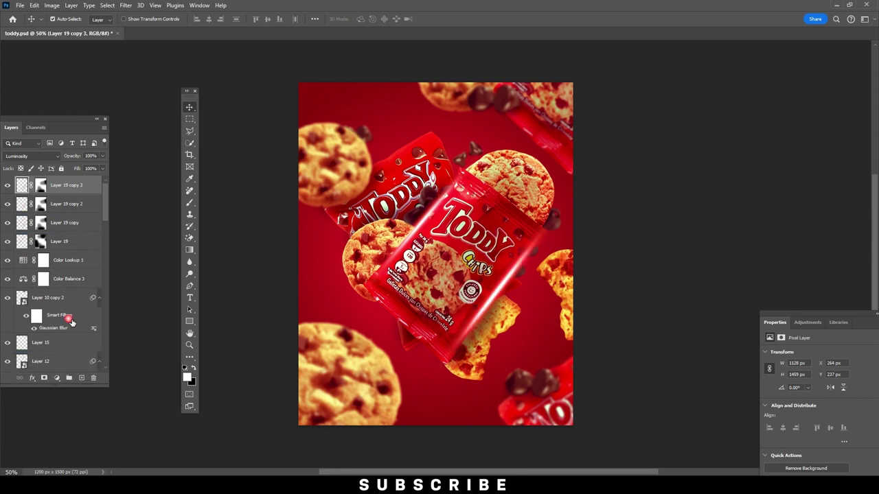
Move Layer 19 copy 3 below chips 1 copy and rotate the streak to about -64.66°.
mouse_move(71, 189)
mouse_down()
mouse_move(73, 421)
mouse_move(81, 409)
mouse_up()
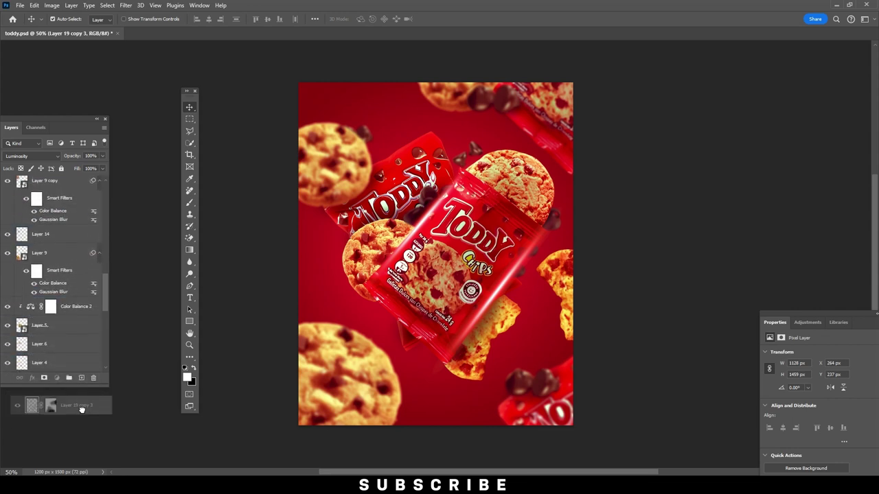
drag(81, 409, 77, 322)
key(ctrl+t)
mouse_move(642, 249)
mouse_down()
mouse_move(503, 285)
mouse_move(485, 192)
mouse_up()
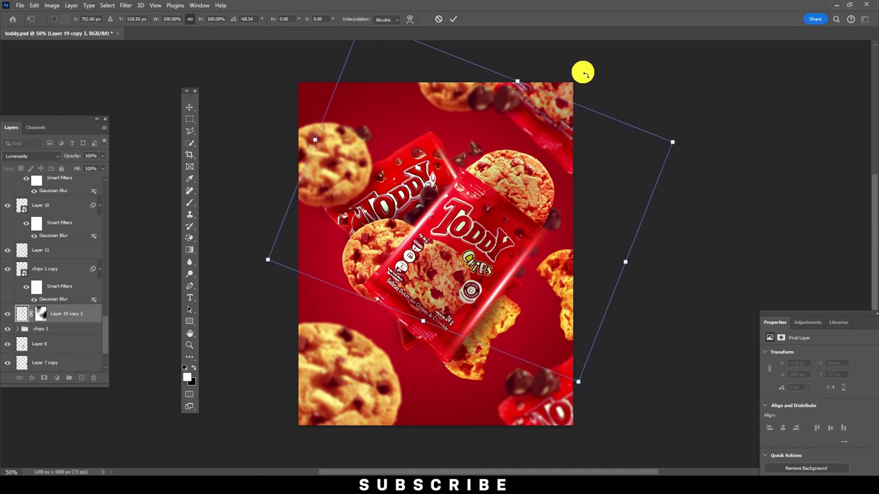
drag(583, 73, 613, 64)
drag(495, 191, 491, 182)
drag(620, 63, 629, 69)
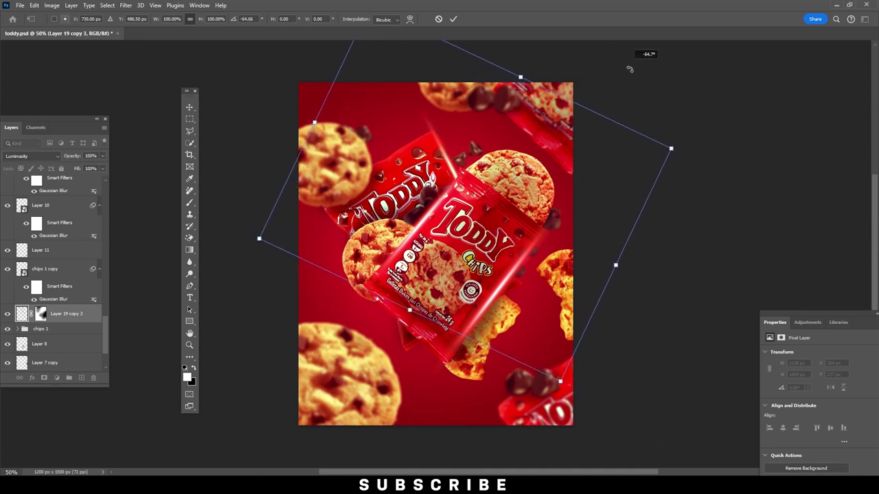
key(Return)
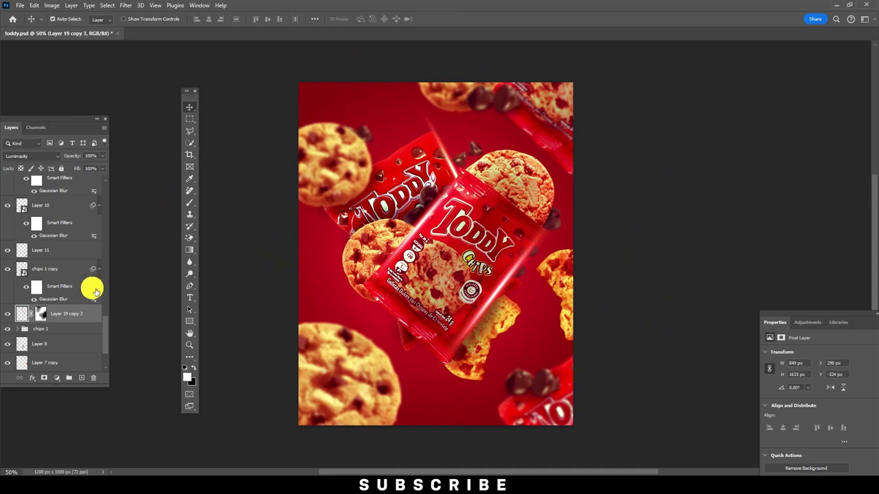
Paint the streak's mask, then Alt-drag a duplicate streak over the back pack and reselect Layer 19.
click(43, 316)
click(189, 203)
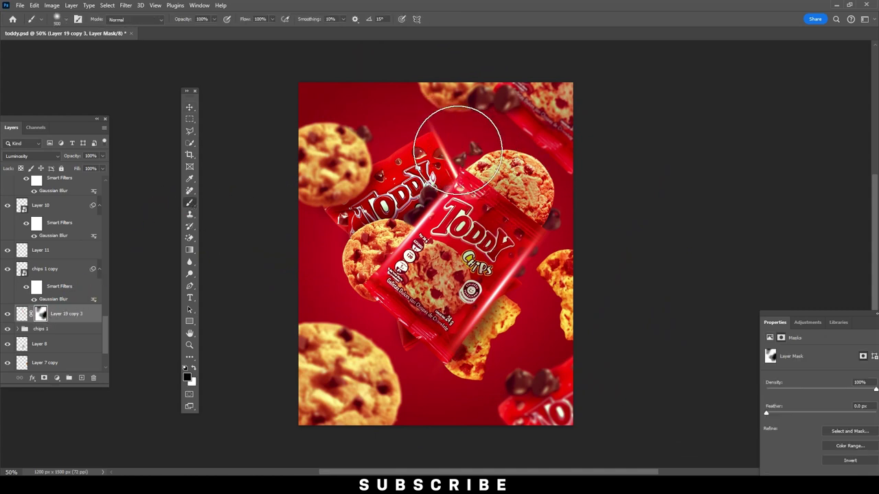
click(191, 108)
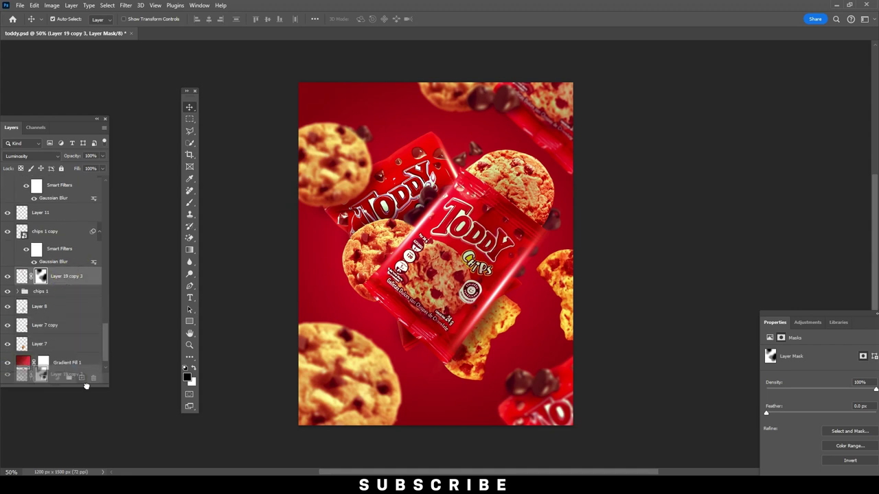
drag(80, 307, 81, 378)
drag(436, 179, 343, 232)
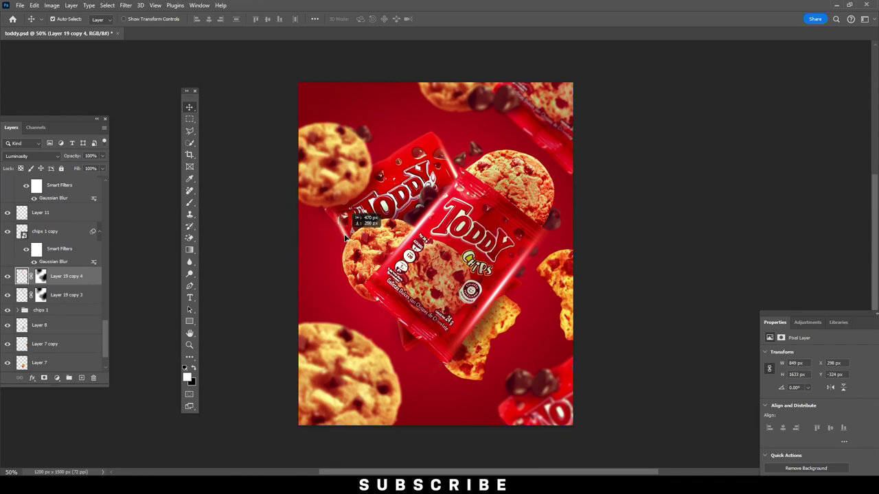
mouse_move(344, 236)
mouse_down()
mouse_move(383, 301)
mouse_move(376, 273)
mouse_up()
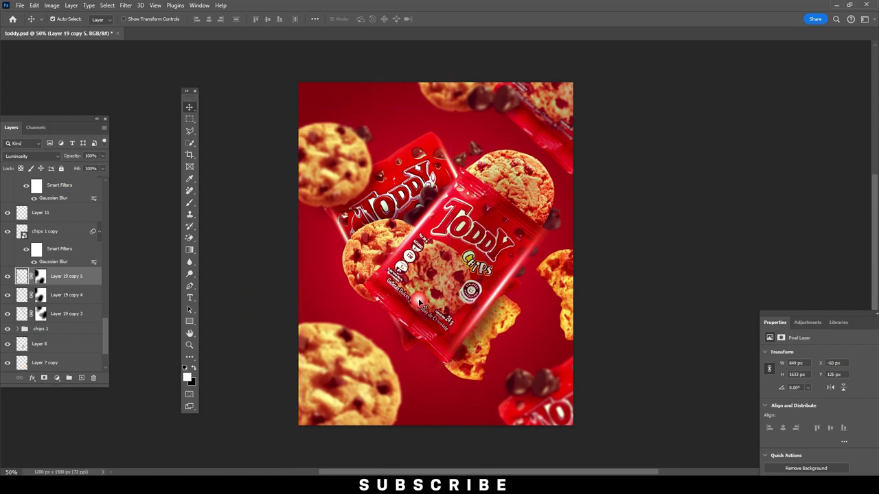
mouse_move(517, 312)
mouse_down()
mouse_move(524, 309)
mouse_move(467, 173)
mouse_move(459, 182)
mouse_up()
key(ctrl)
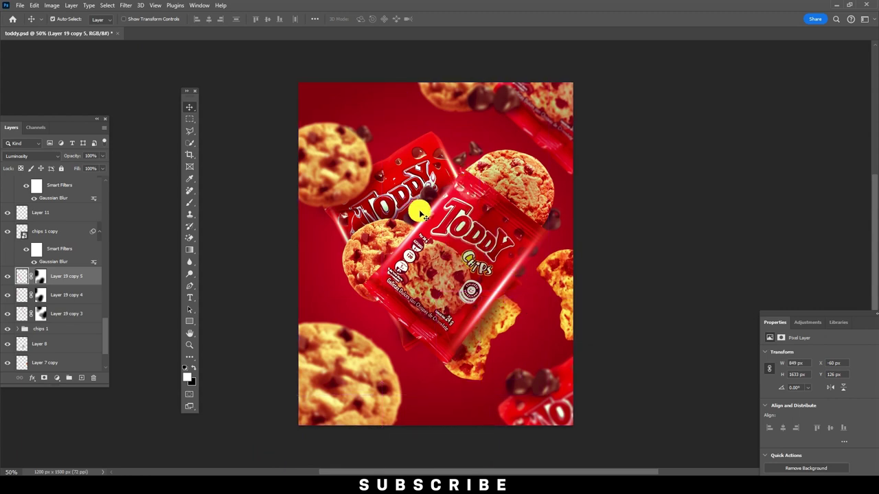
ctrl+click(424, 223)
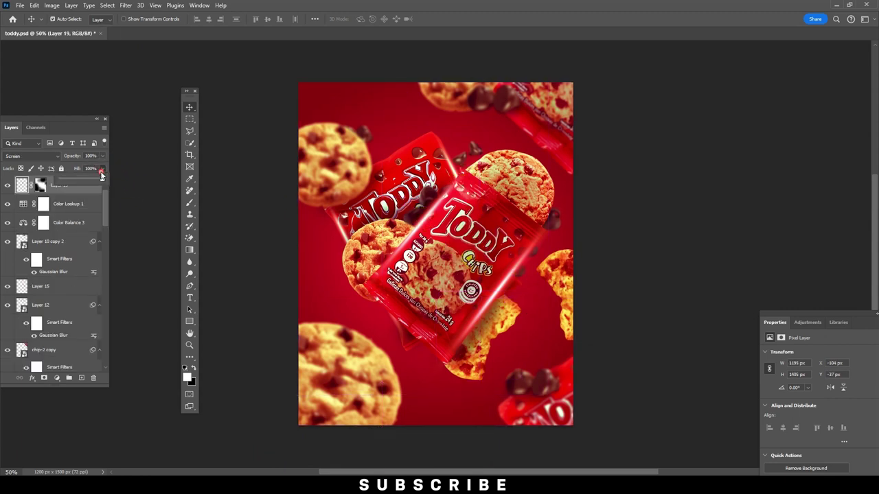